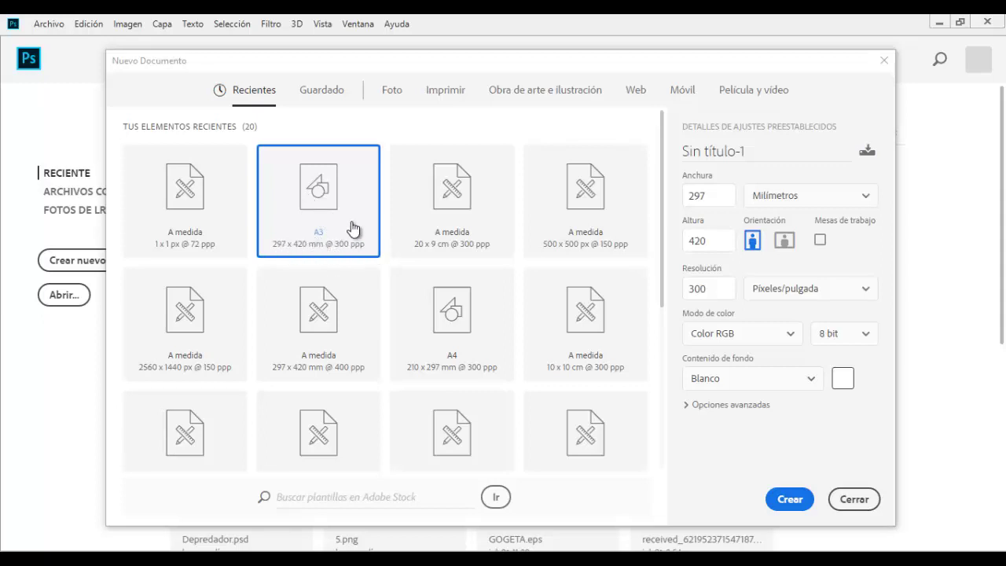
# Create the blank A3 document and embed the LEONO image from Desktop > LEONO.
pyautogui.click(781, 503)
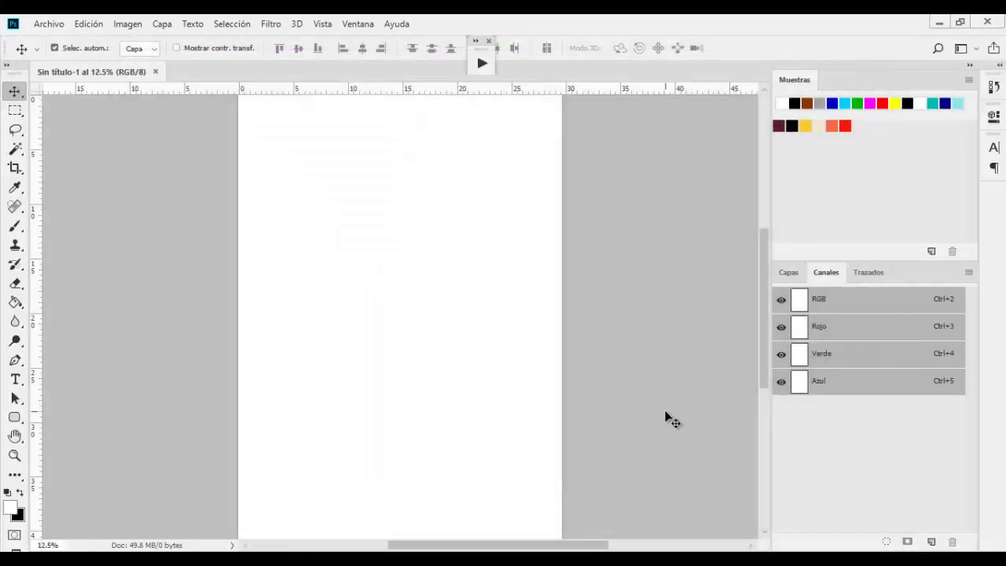
pyautogui.click(778, 275)
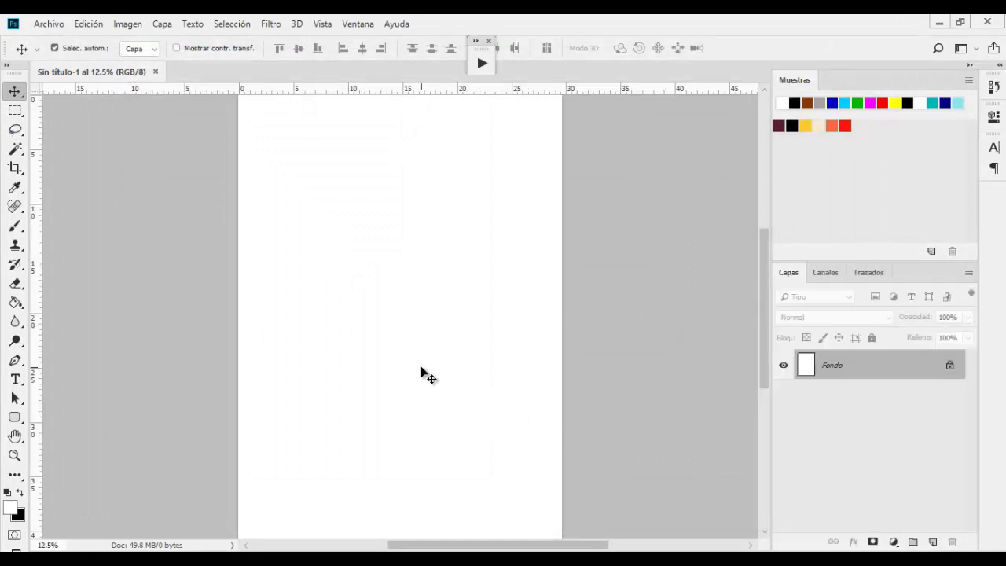
pyautogui.click(48, 28)
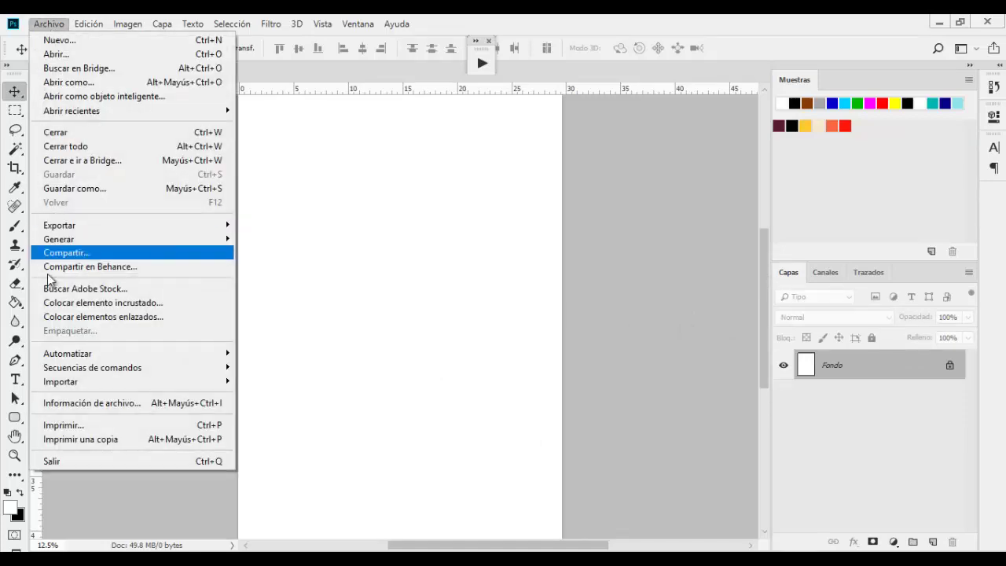
pyautogui.click(70, 307)
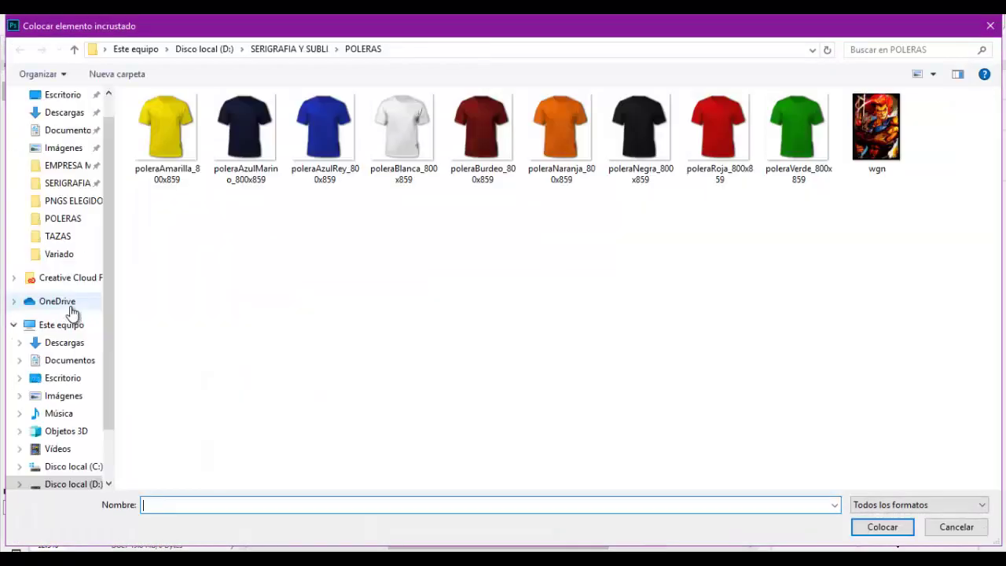
pyautogui.scroll(1, 83, 136)
pyautogui.click(63, 125)
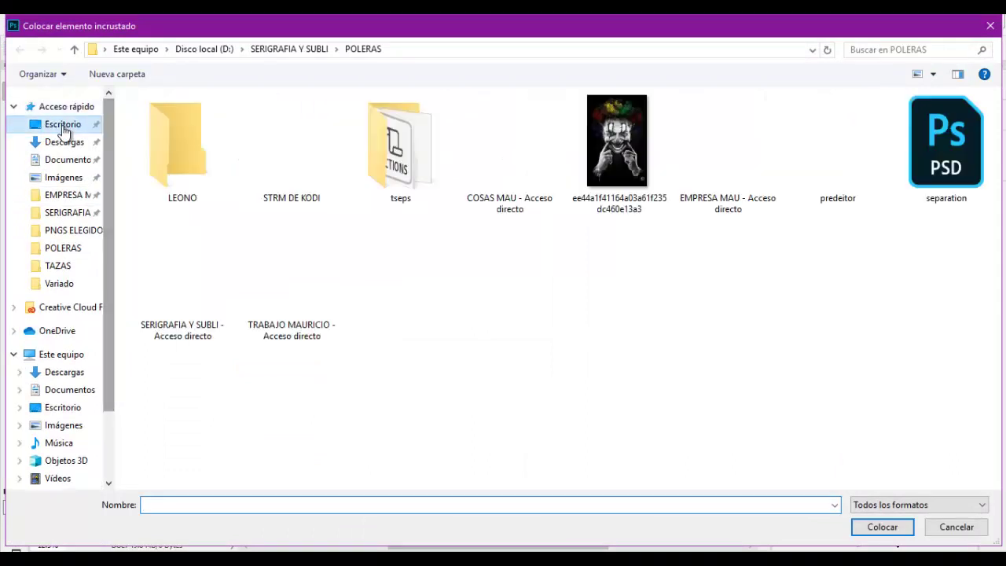
pyautogui.doubleClick(188, 157)
pyautogui.click(178, 138)
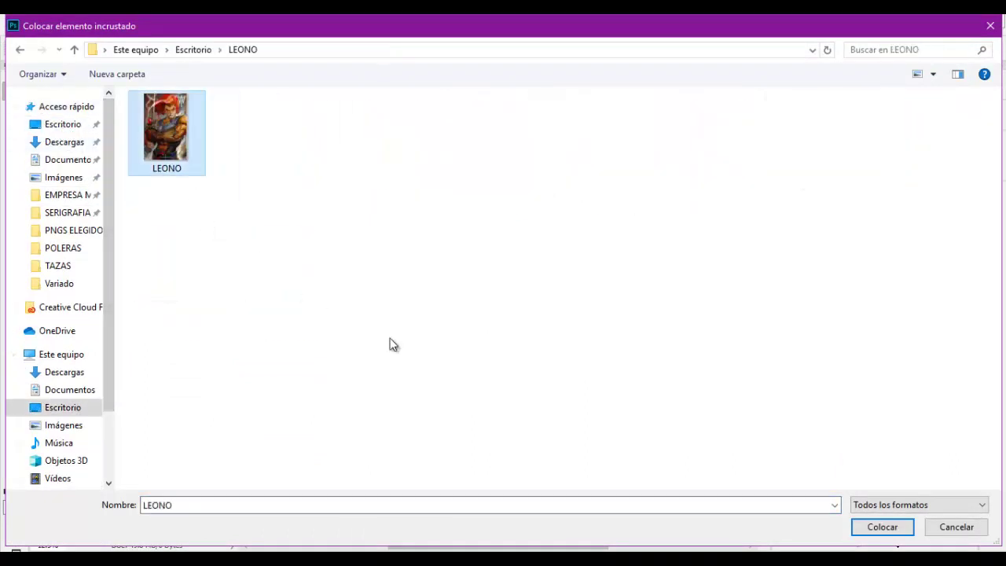
pyautogui.doubleClick(188, 161)
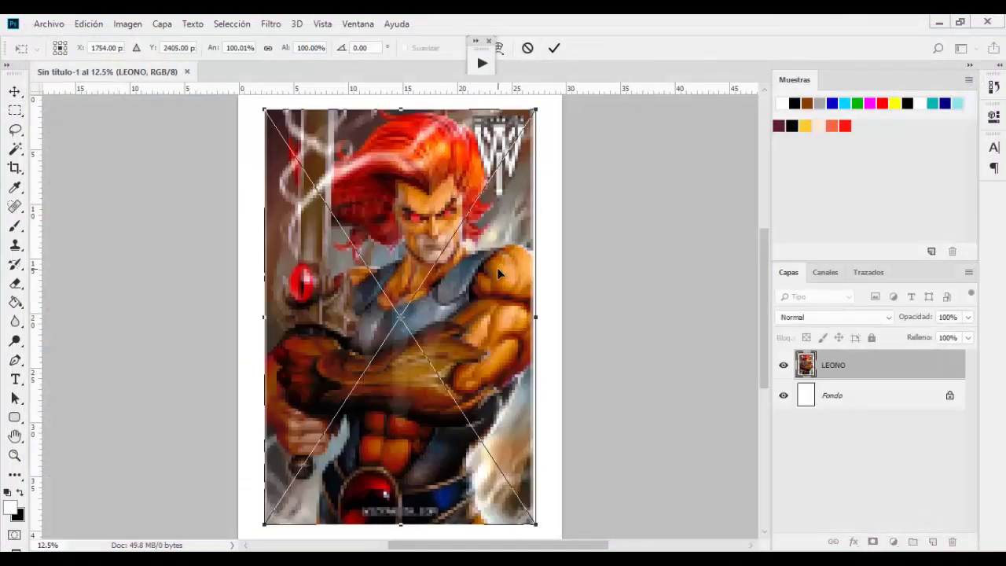
# Scale the placed LEONO image to about 110% to fill the page height, then commit.
pyautogui.scroll(-1, 485, 271)
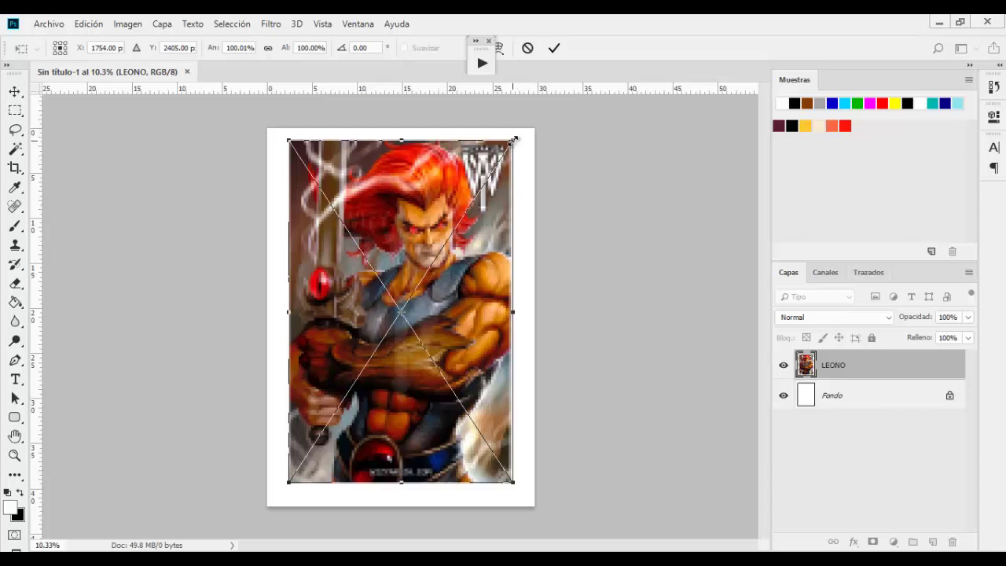
pyautogui.moveTo(514, 140); pyautogui.dragTo(525, 132)
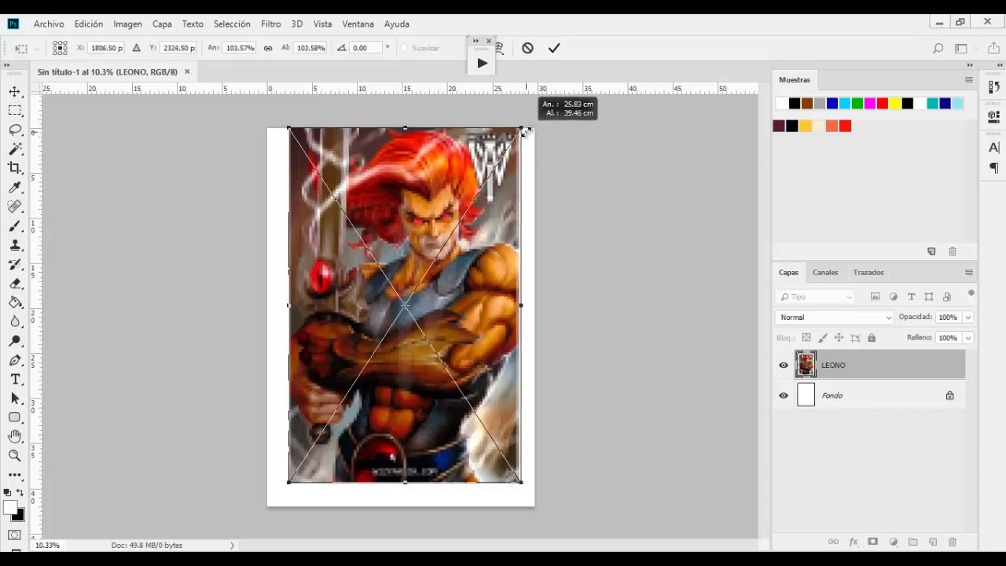
pyautogui.moveTo(287, 482); pyautogui.dragTo(283, 513)
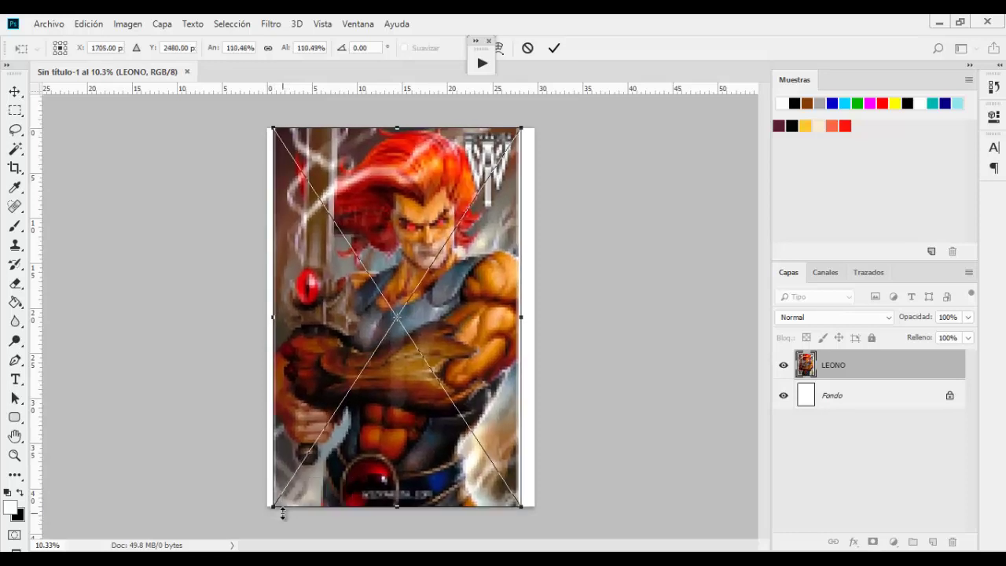
pyautogui.press('Return')
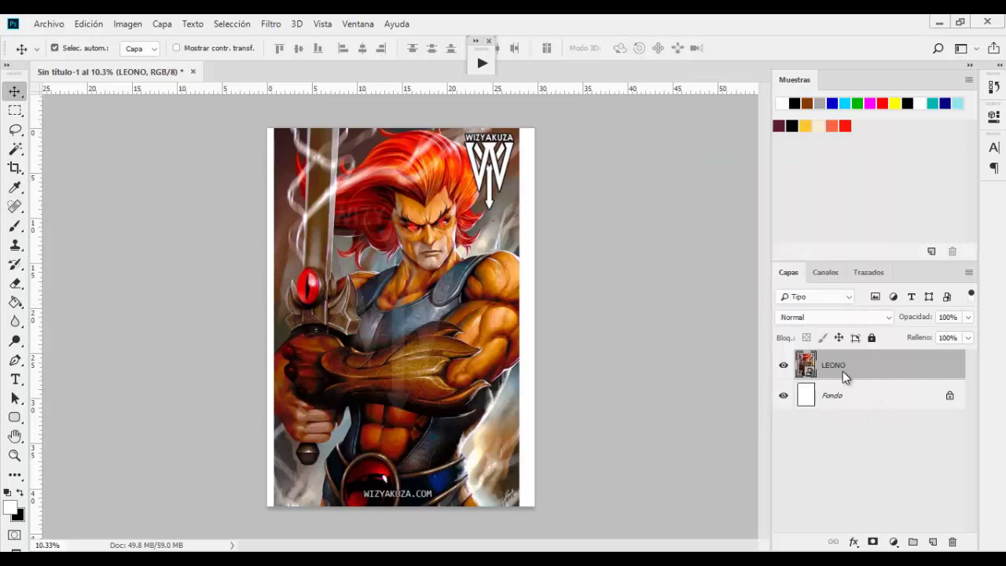
# Rasterize the LEONO layer via Rasterizar capa and zoom around to inspect the artwork.
pyautogui.rightClick(844, 376)
pyautogui.click(668, 263)
pyautogui.scroll(2, 444, 349)
pyautogui.scroll(1, 393, 358)
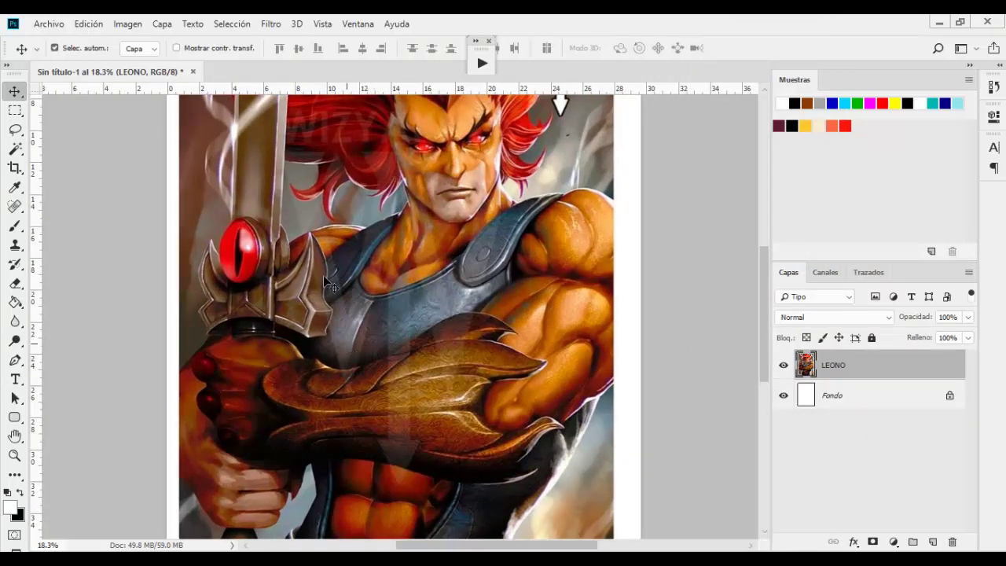
pyautogui.scroll(1, 472, 440)
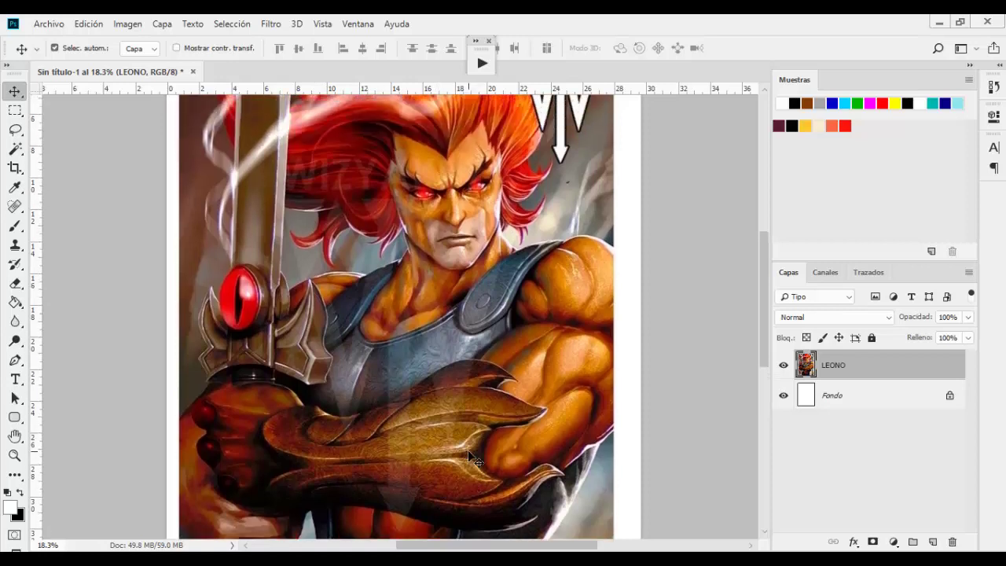
pyautogui.scroll(1, 488, 353)
pyautogui.scroll(1, 503, 267)
pyautogui.scroll(1, 519, 196)
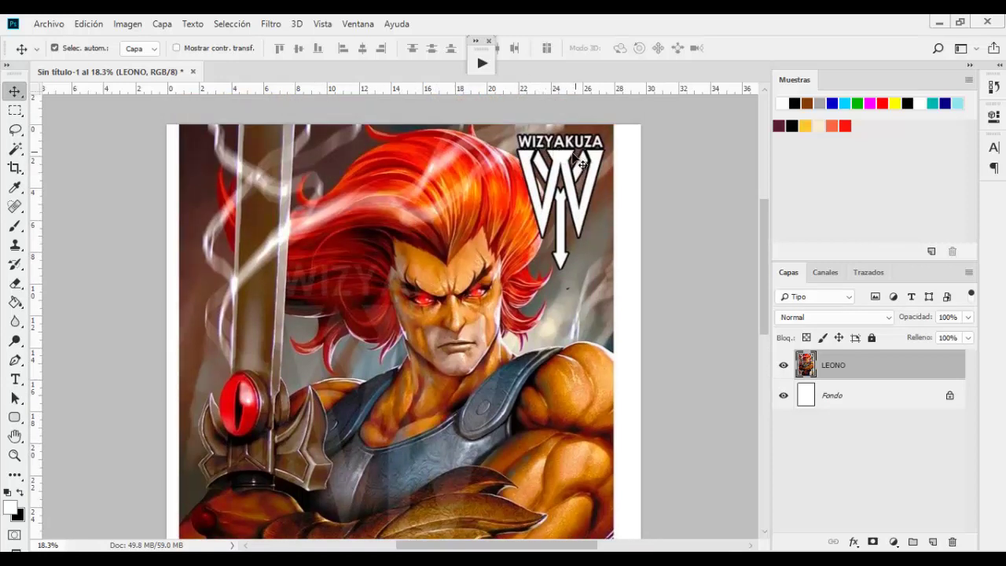
pyautogui.scroll(-1, 503, 295)
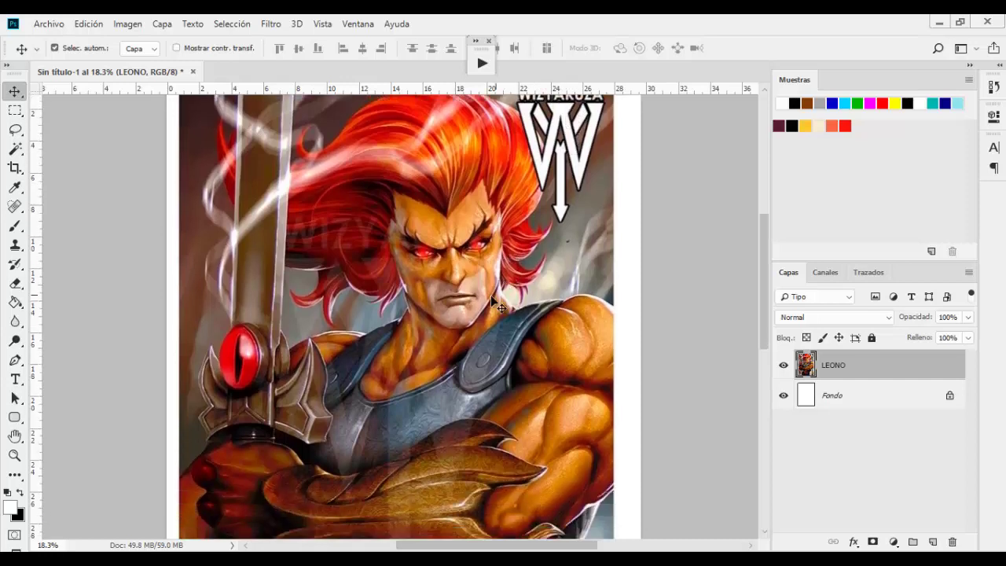
pyautogui.keyDown('alt'); pyautogui.scroll(-2, 499, 296); pyautogui.keyUp('alt')
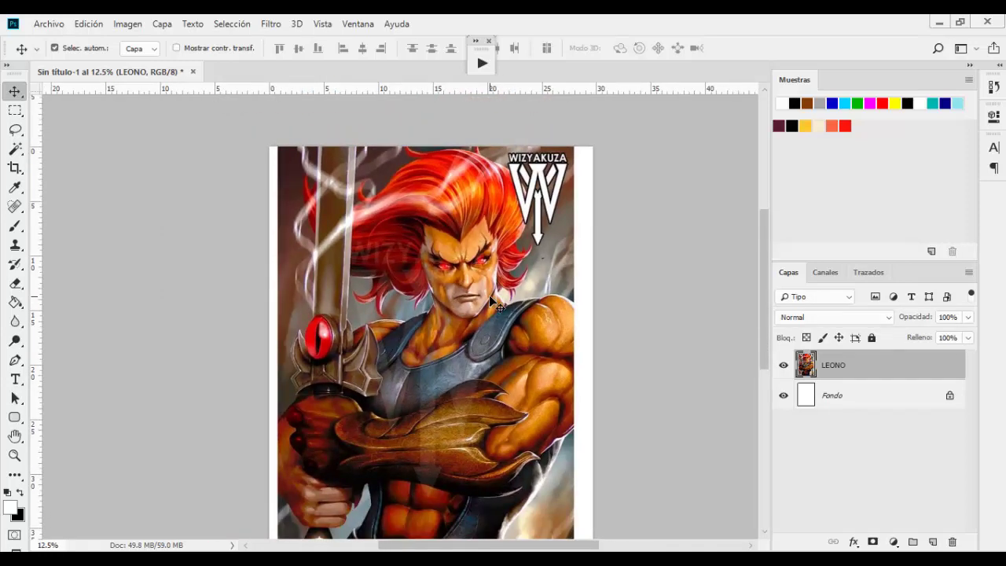
pyautogui.scroll(-1, 495, 302)
pyautogui.scroll(-1, 495, 303)
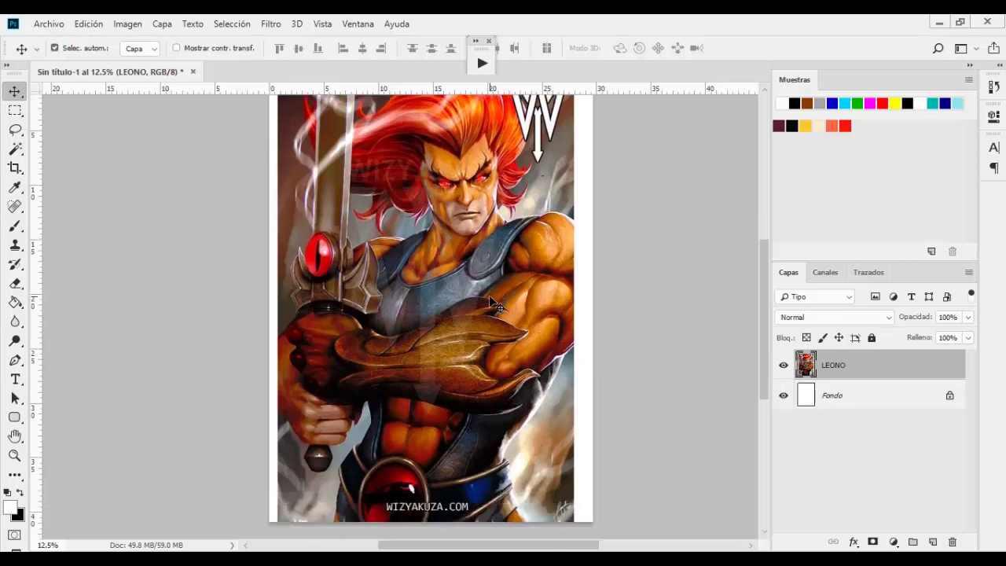
pyautogui.scroll(-1, 495, 303)
pyautogui.scroll(1, 495, 303)
pyautogui.scroll(1, 495, 303)
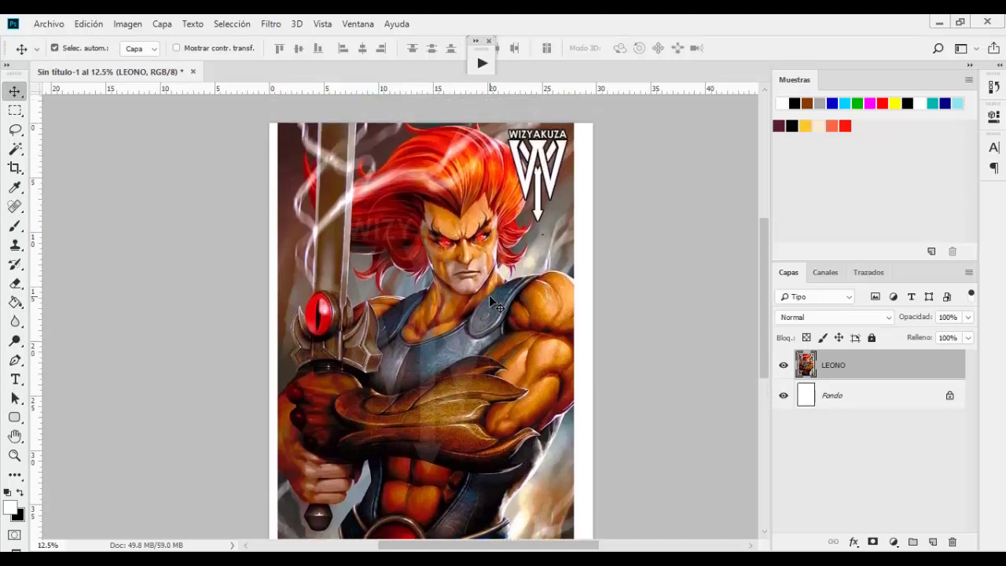
pyautogui.keyDown('alt'); pyautogui.scroll(-1, 491, 299); pyautogui.keyUp('alt')
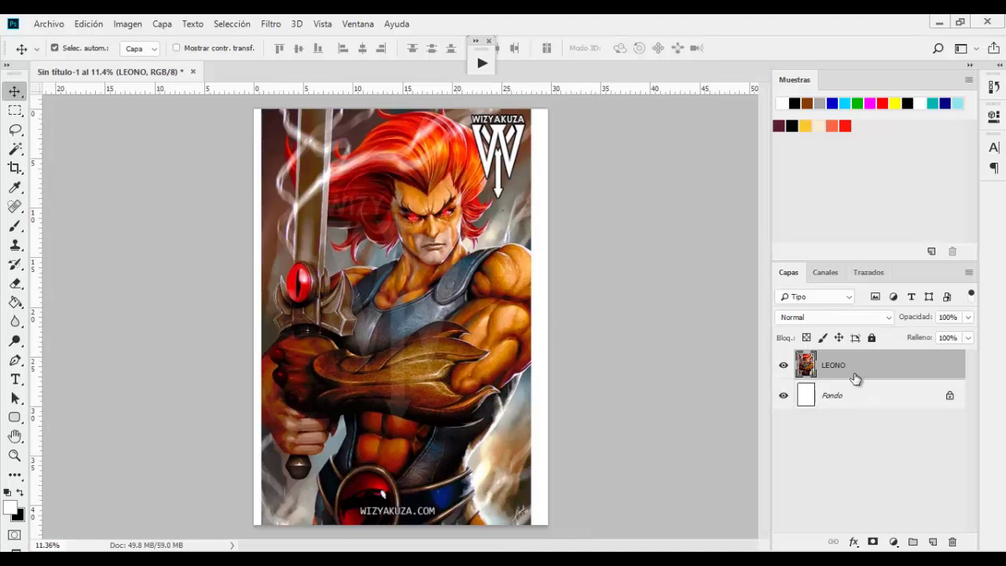
# Fill the Fondo background layer with black using the Paint Bucket.
pyautogui.click(843, 399)
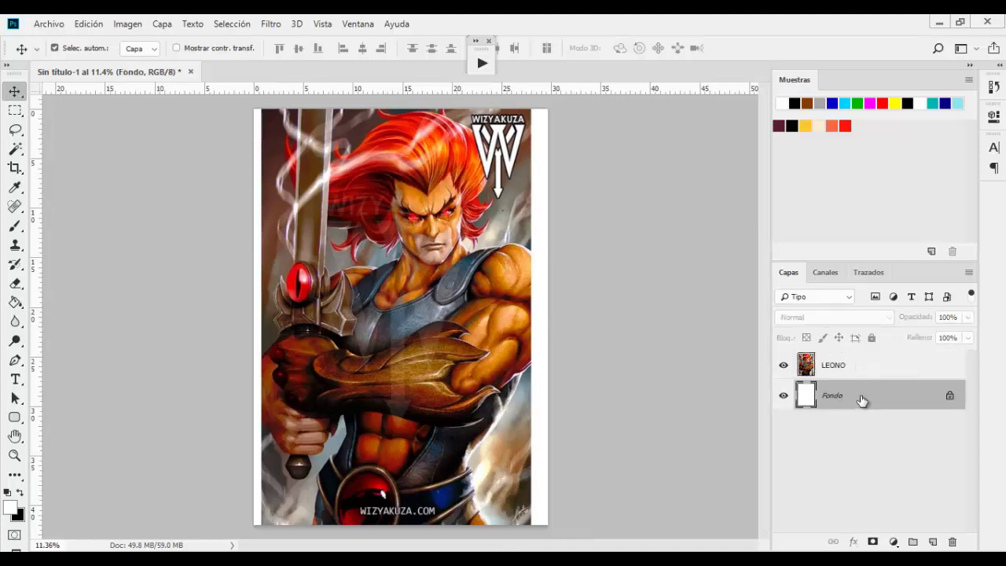
pyautogui.click(15, 301)
pyautogui.click(19, 492)
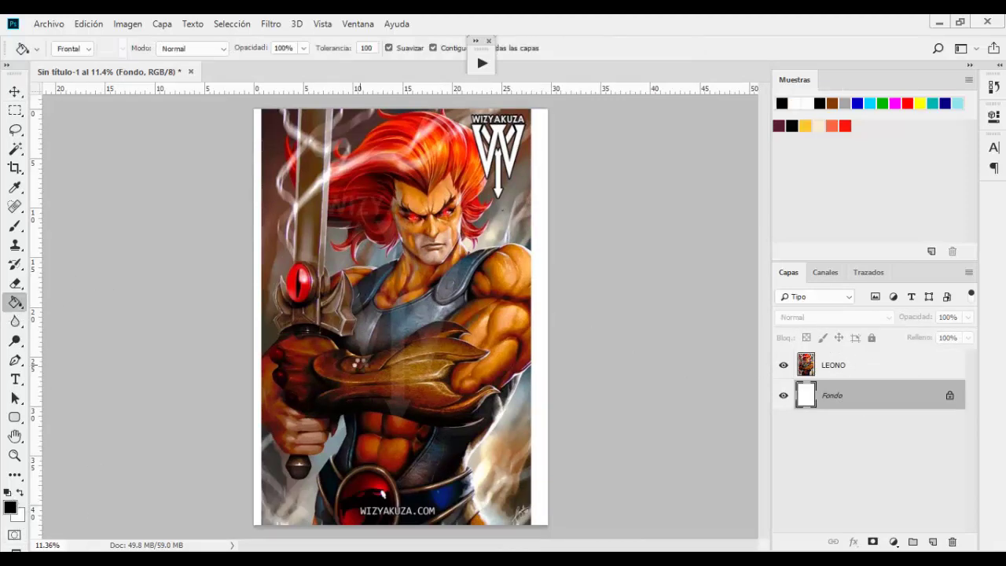
pyautogui.click(359, 365)
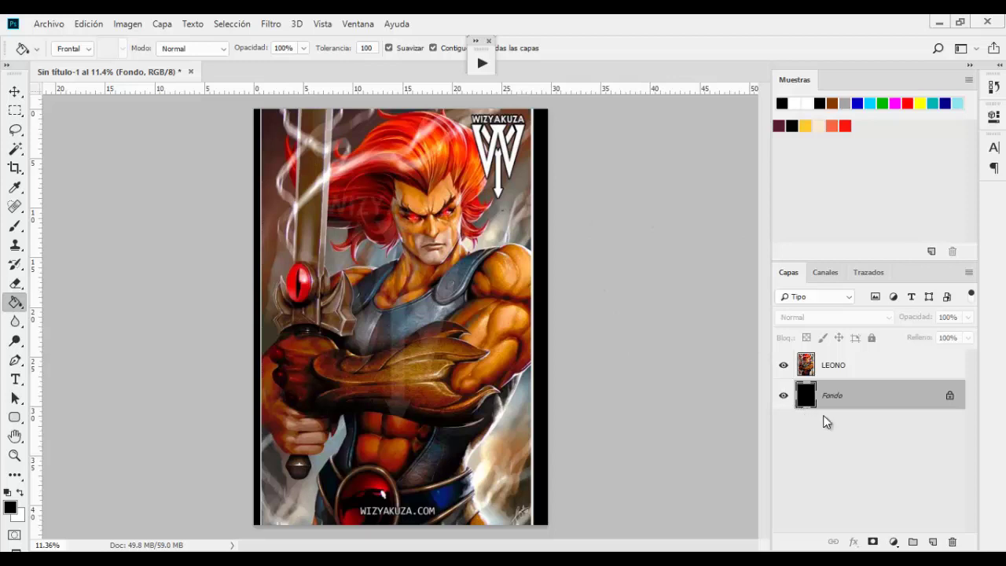
# Unlock the background as Capa 0 and pick the Rectangular Marquee tool.
pyautogui.click(838, 368)
pyautogui.click(950, 395)
pyautogui.click(837, 368)
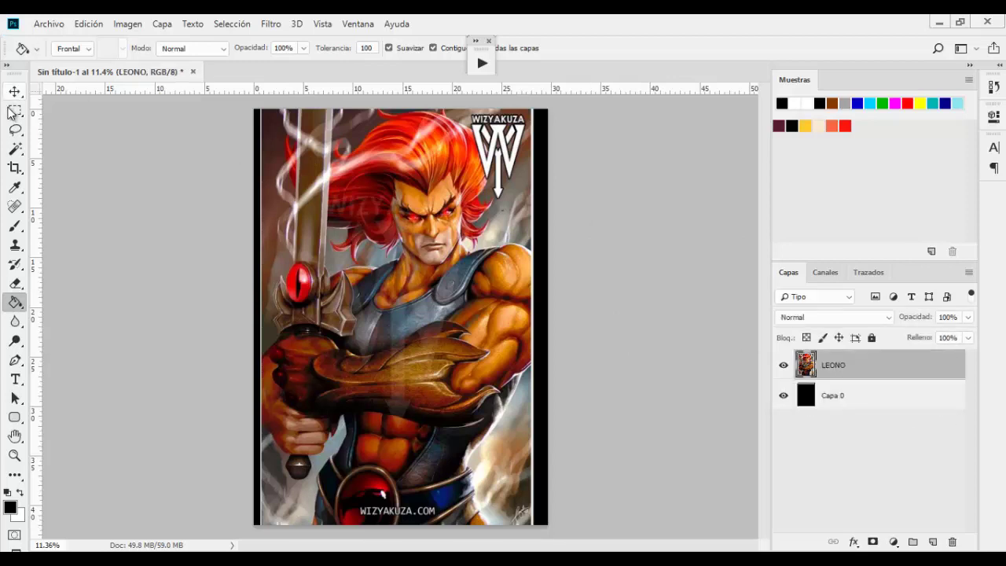
pyautogui.click(15, 110)
pyautogui.moveTo(546, 116); pyautogui.dragTo(533, 524)
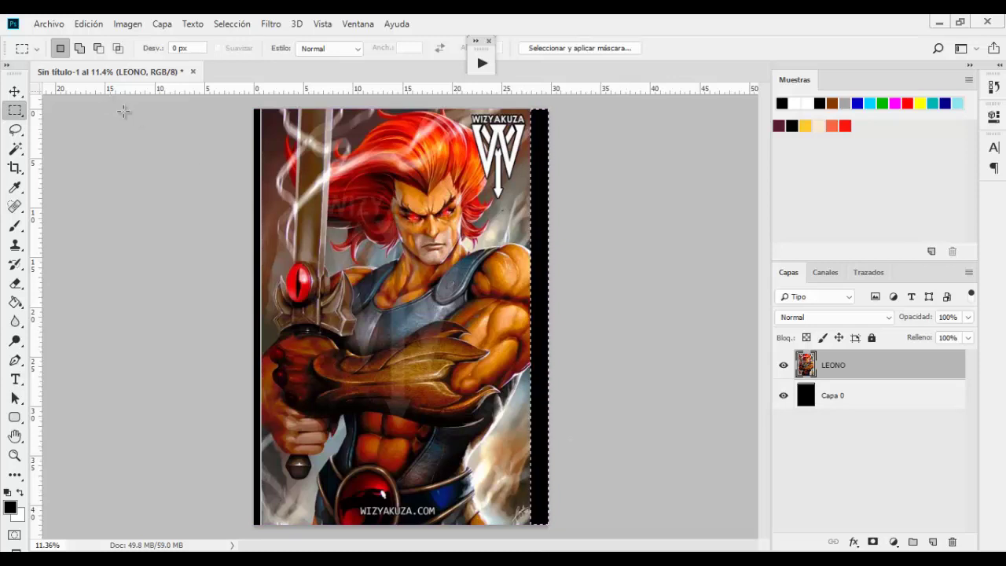
pyautogui.moveTo(256, 110); pyautogui.dragTo(254, 548)
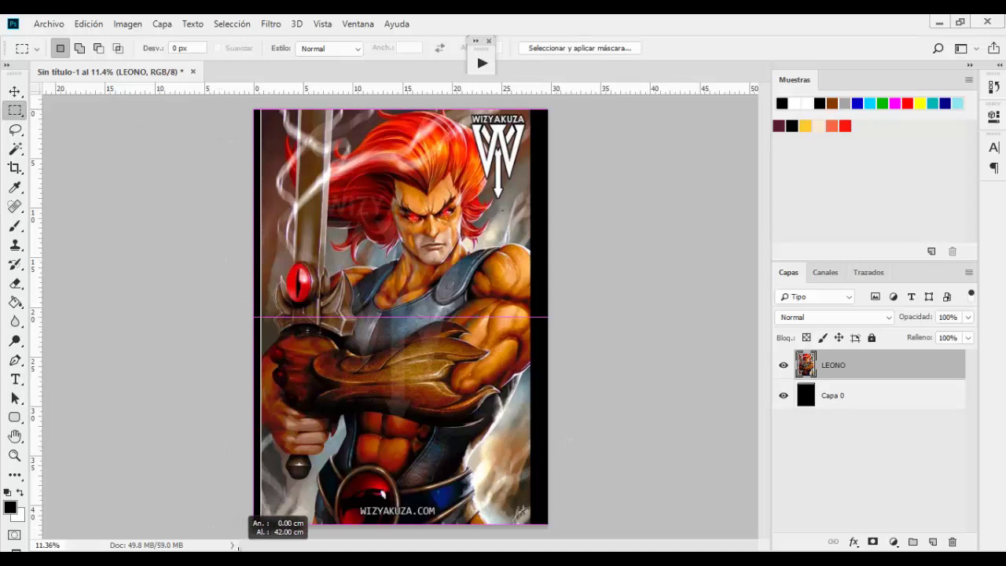
pyautogui.moveTo(254, 547); pyautogui.dragTo(260, 548)
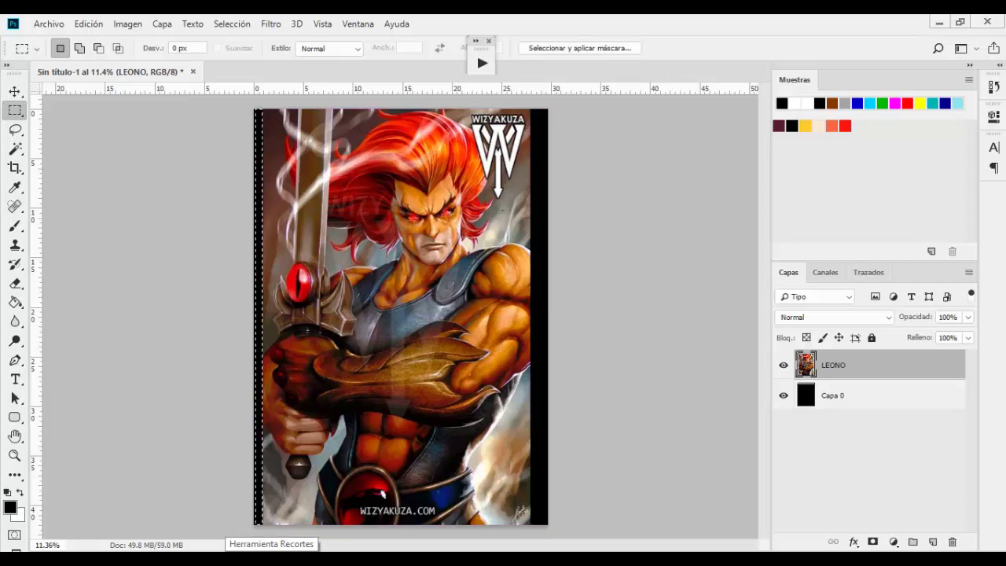
pyautogui.hotkey('ctrl', 'd')
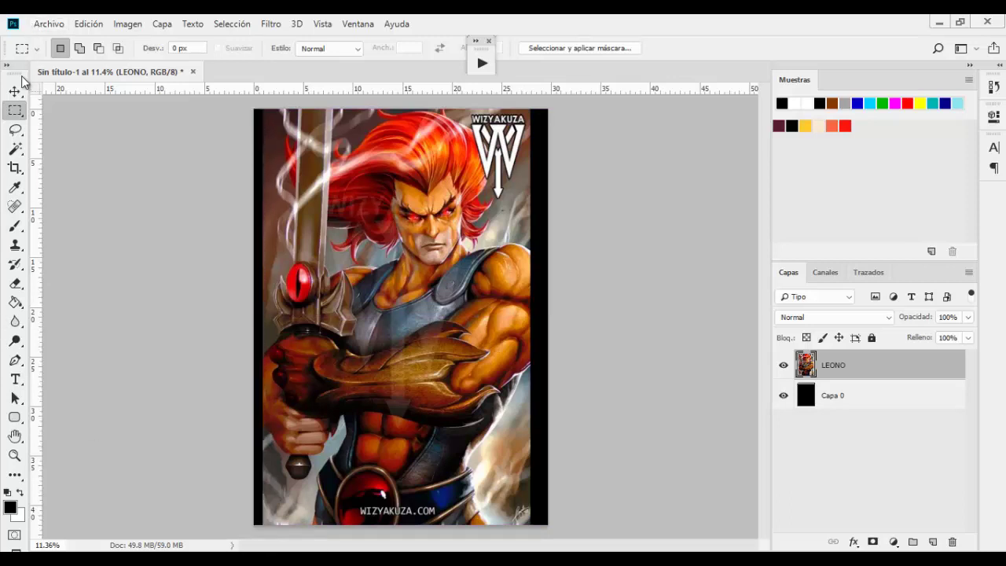
pyautogui.click(15, 92)
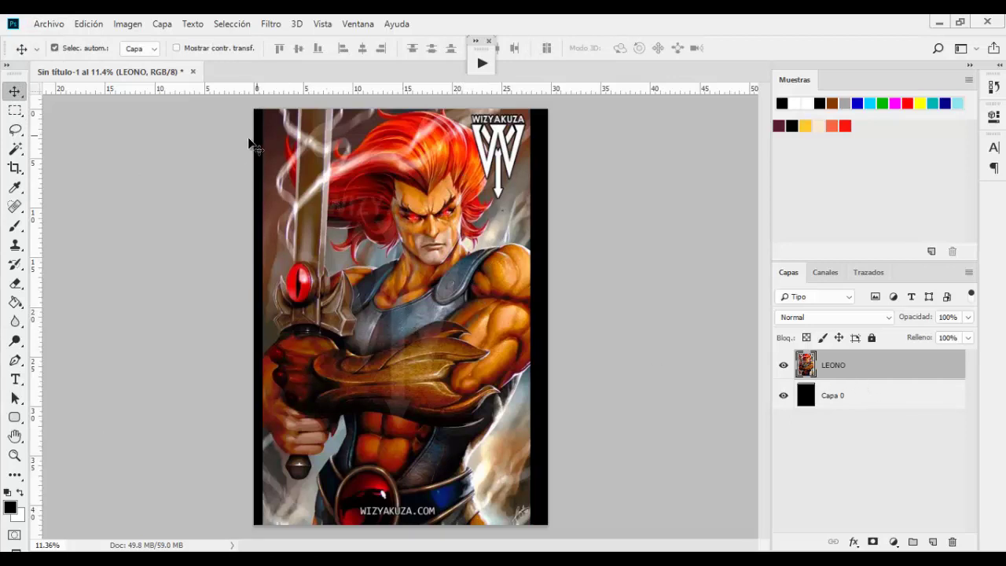
# Apply Levels to the LEONO layer with the black input point at 44.
pyautogui.click(129, 25)
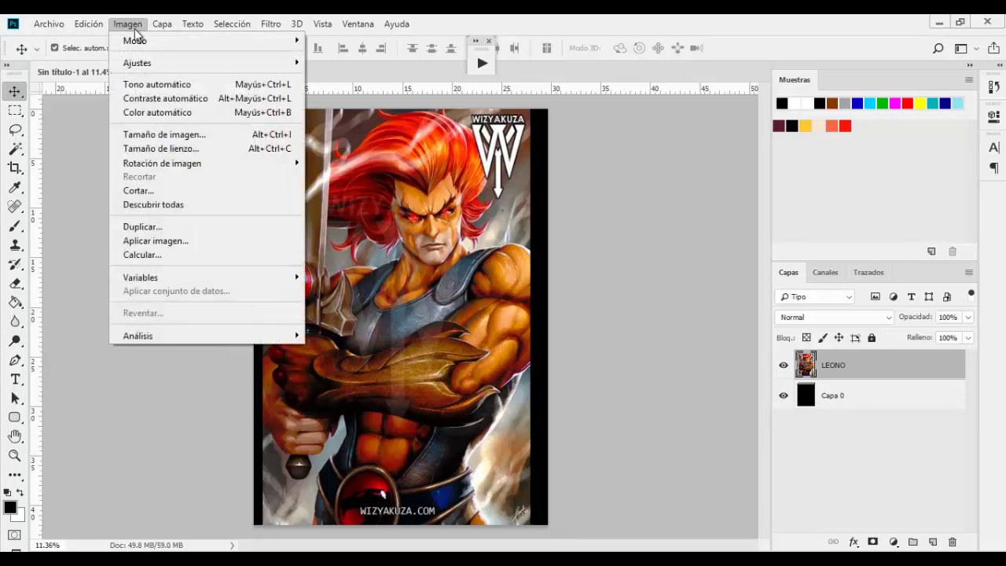
pyautogui.moveTo(138, 63)
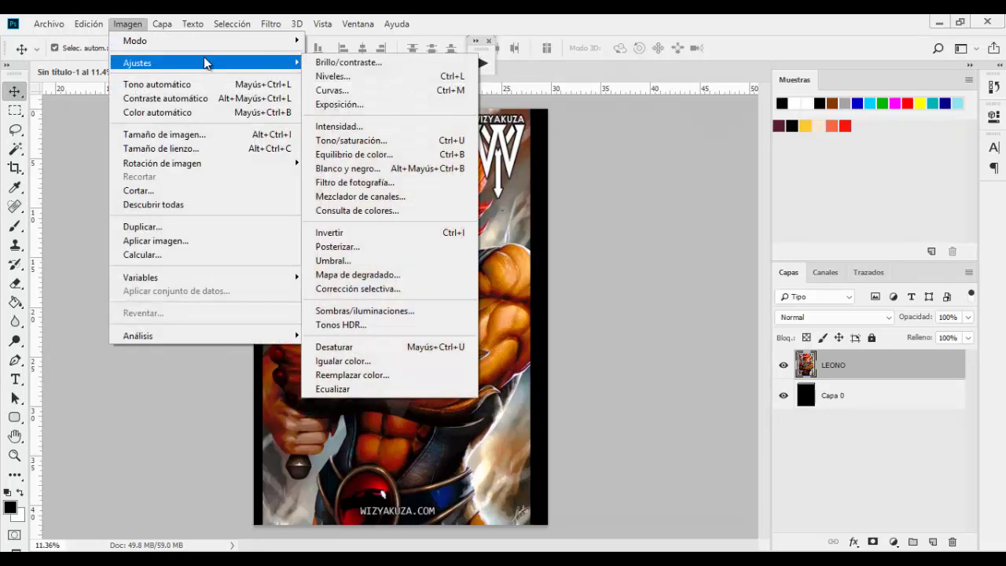
pyautogui.click(373, 75)
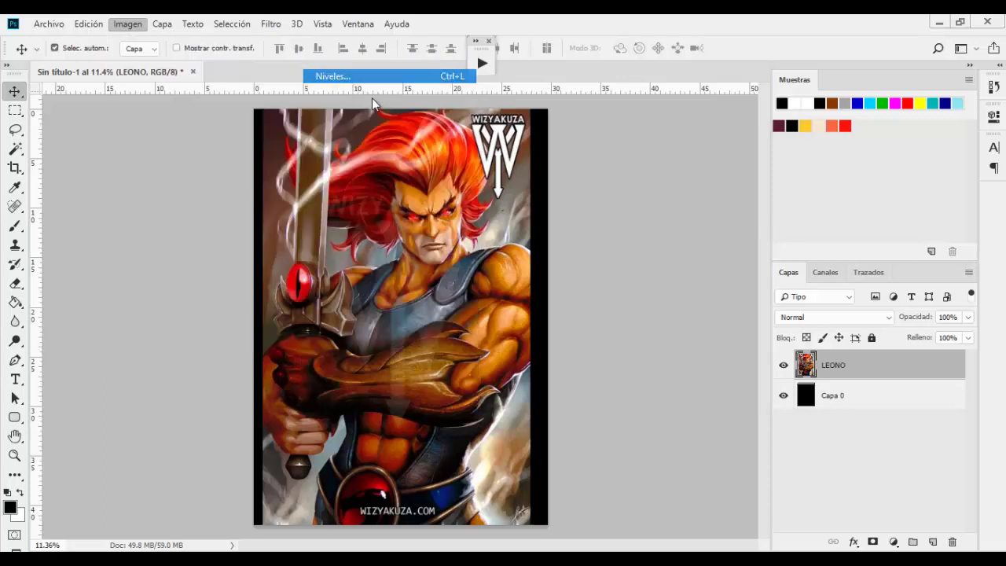
pyautogui.moveTo(770, 76); pyautogui.dragTo(676, 94)
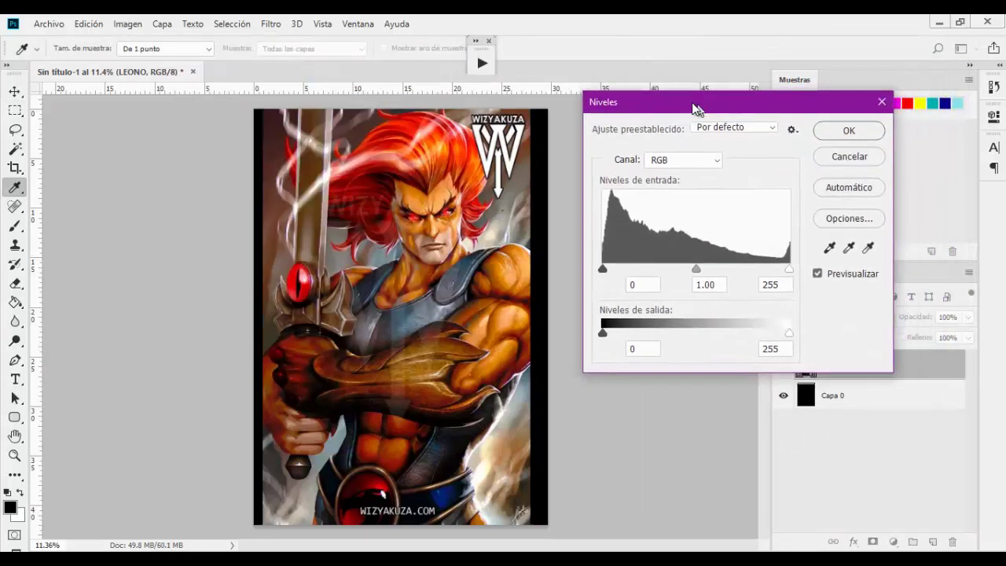
pyautogui.moveTo(576, 260)
pyautogui.mouseDown()
pyautogui.moveTo(618, 273)
pyautogui.moveTo(671, 269)
pyautogui.moveTo(647, 274)
pyautogui.moveTo(666, 279)
pyautogui.mouseUp()
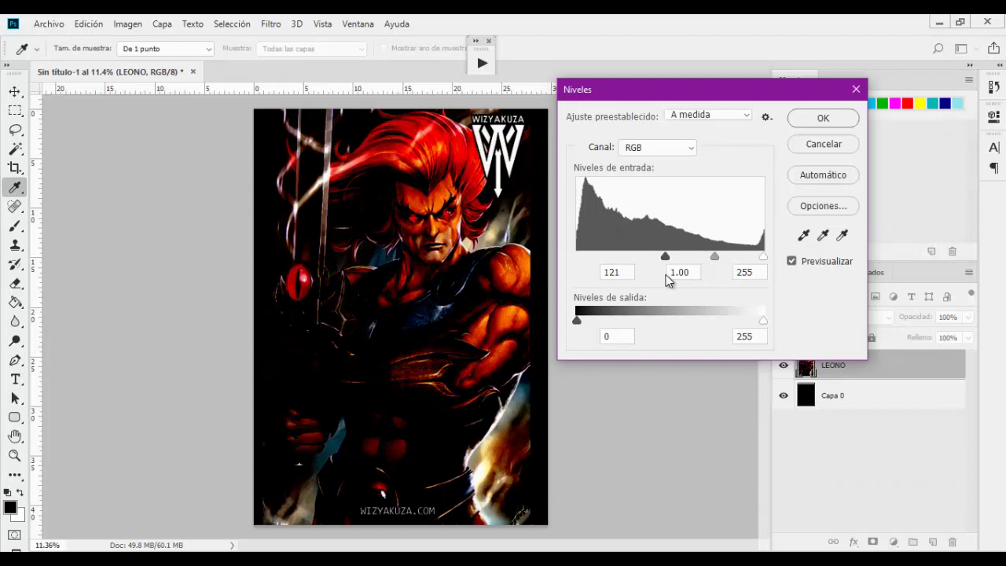
pyautogui.moveTo(664, 281)
pyautogui.mouseDown()
pyautogui.moveTo(638, 262)
pyautogui.moveTo(577, 256)
pyautogui.moveTo(620, 253)
pyautogui.mouseUp()
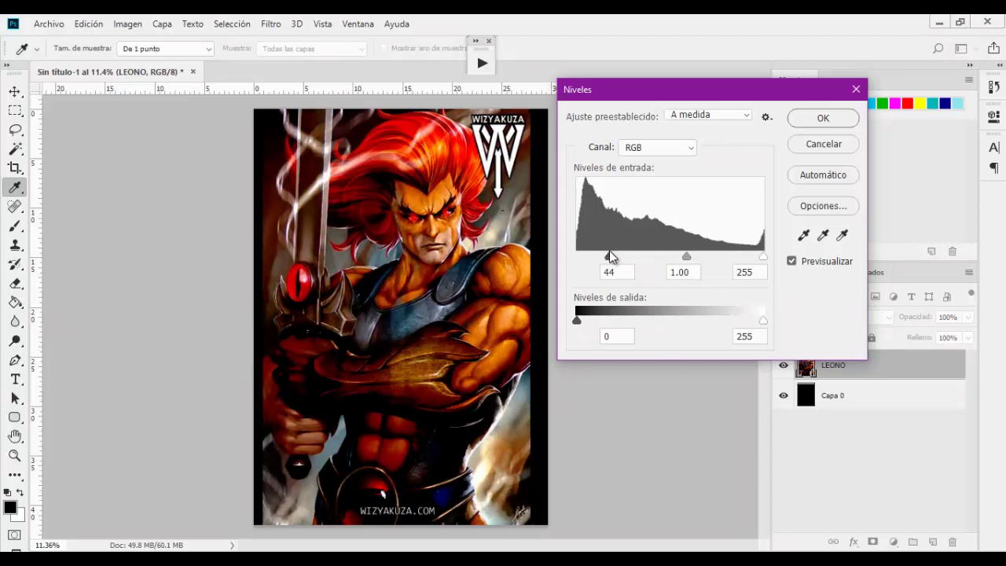
pyautogui.click(833, 117)
pyautogui.press('v')
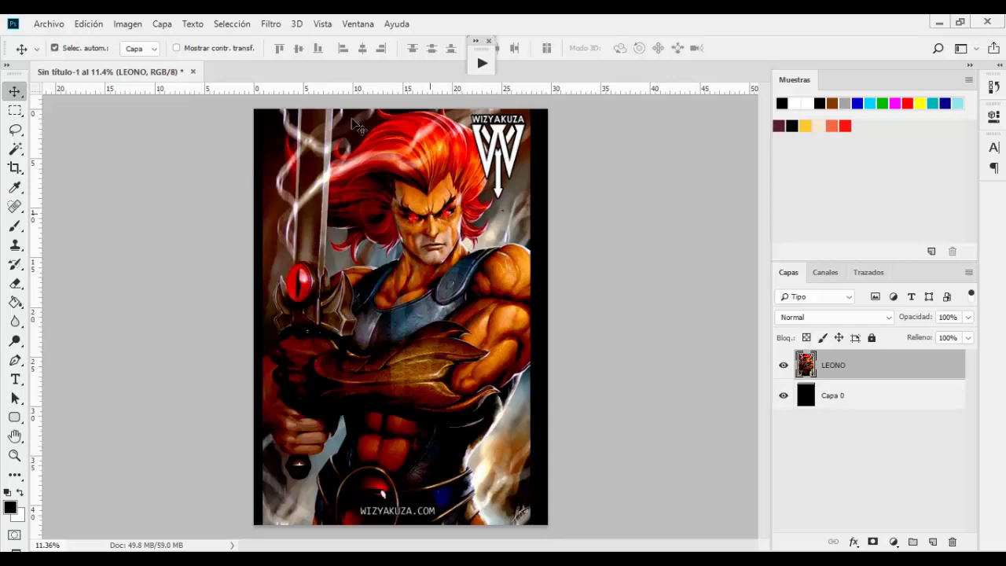
# Apply Hue/Saturation to the LEONO layer with saturation boosted to +41.
pyautogui.click(128, 24)
pyautogui.moveTo(204, 62)
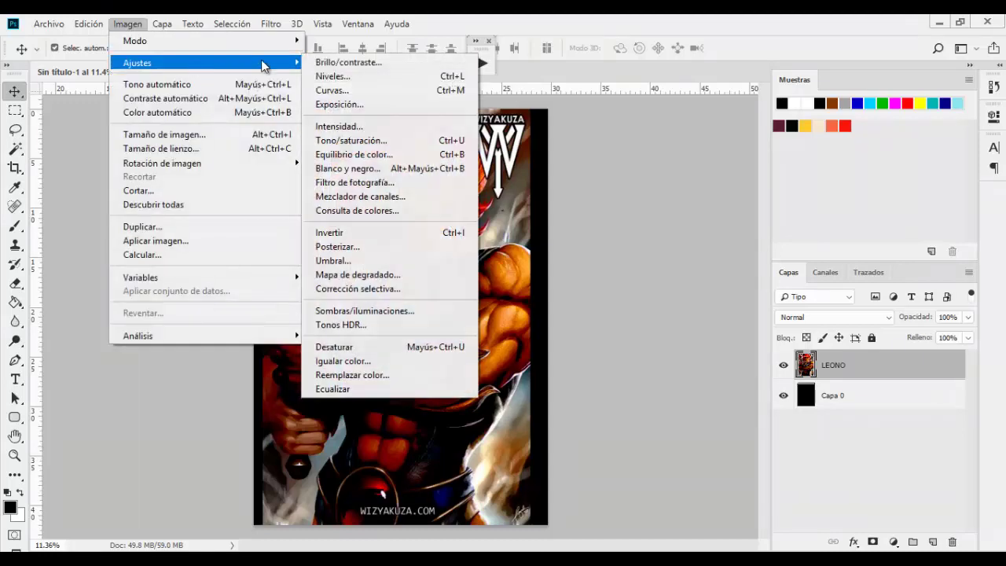
pyautogui.click(377, 139)
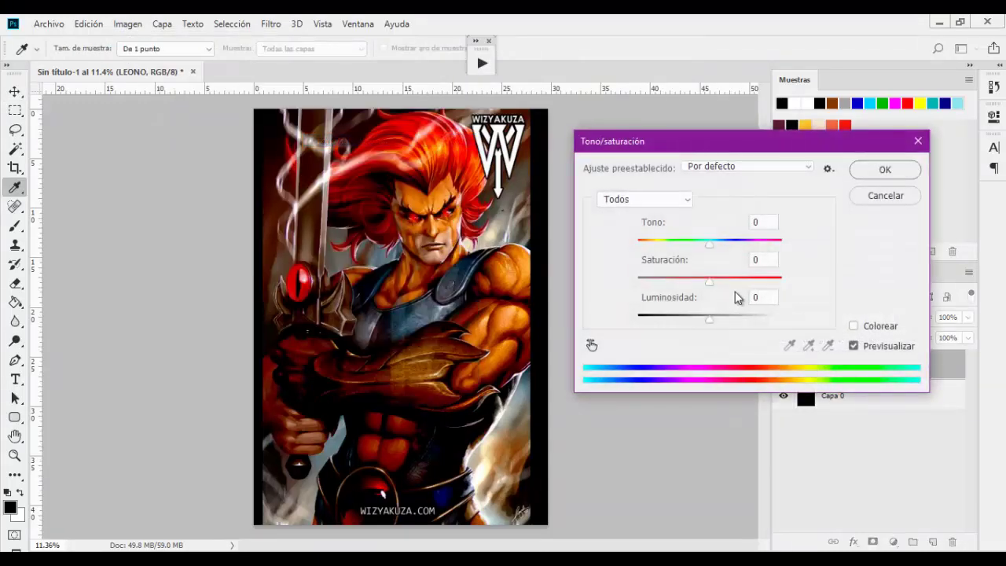
pyautogui.moveTo(710, 283); pyautogui.dragTo(739, 293)
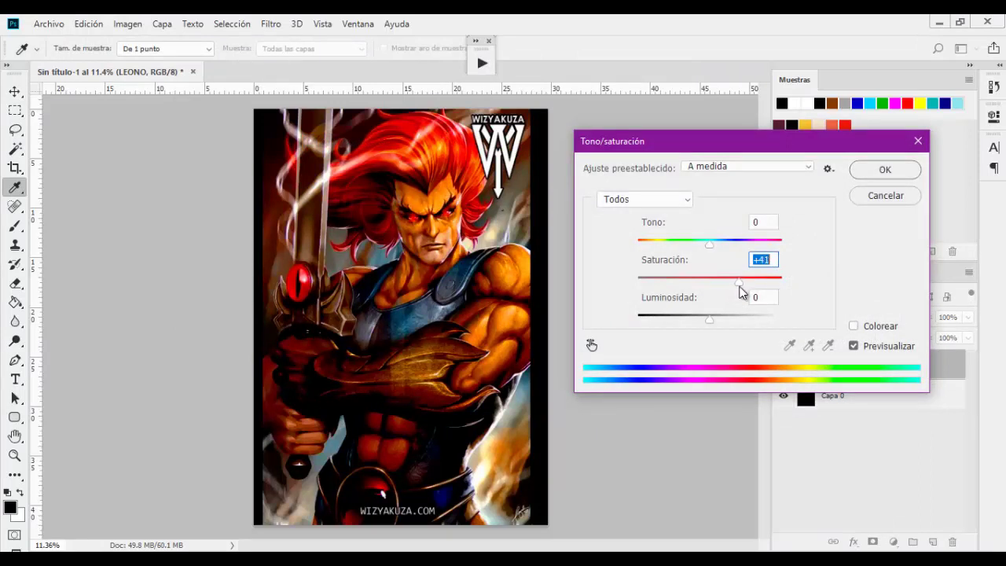
pyautogui.click(884, 169)
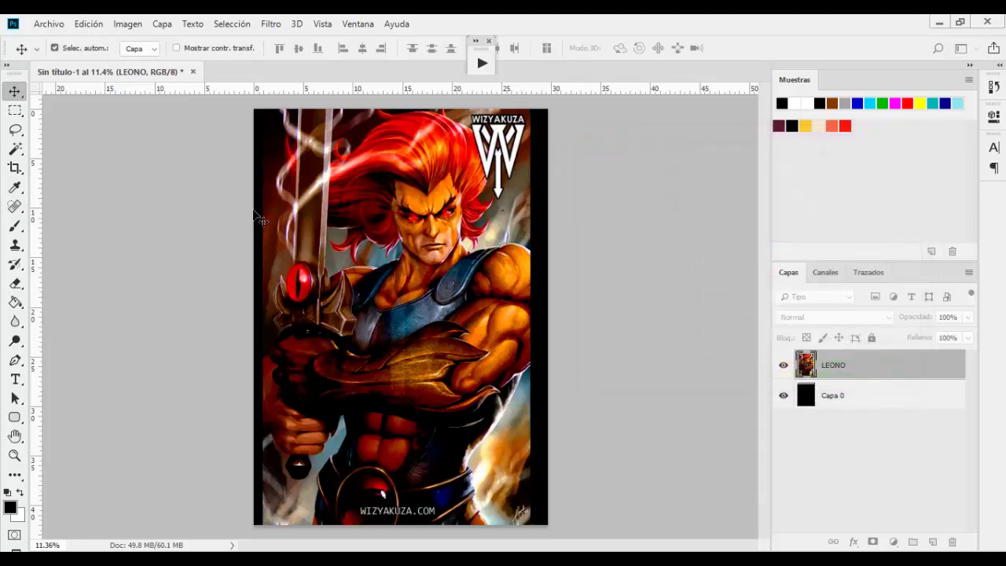
pyautogui.click(126, 24)
pyautogui.moveTo(137, 63)
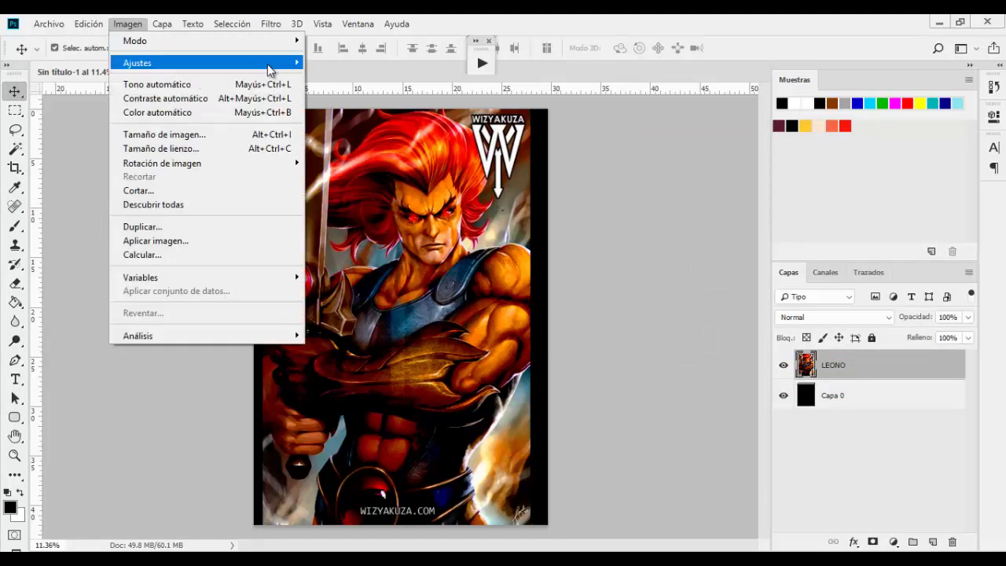
# Apply Brightness/Contrast to the LEONO layer with brightness 31 and contrast 20.
pyautogui.click(369, 62)
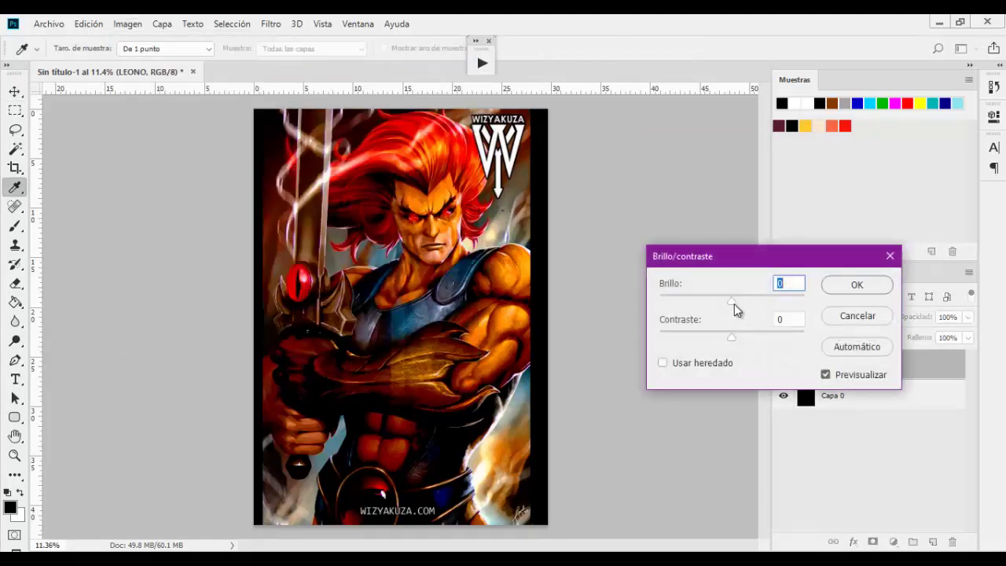
pyautogui.moveTo(737, 304); pyautogui.dragTo(748, 307)
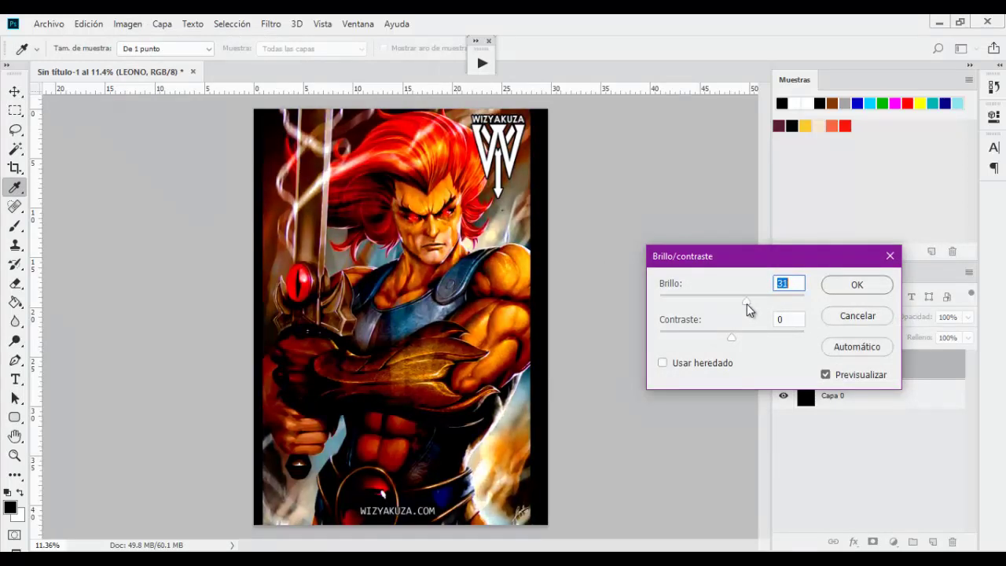
pyautogui.moveTo(733, 337); pyautogui.dragTo(788, 338)
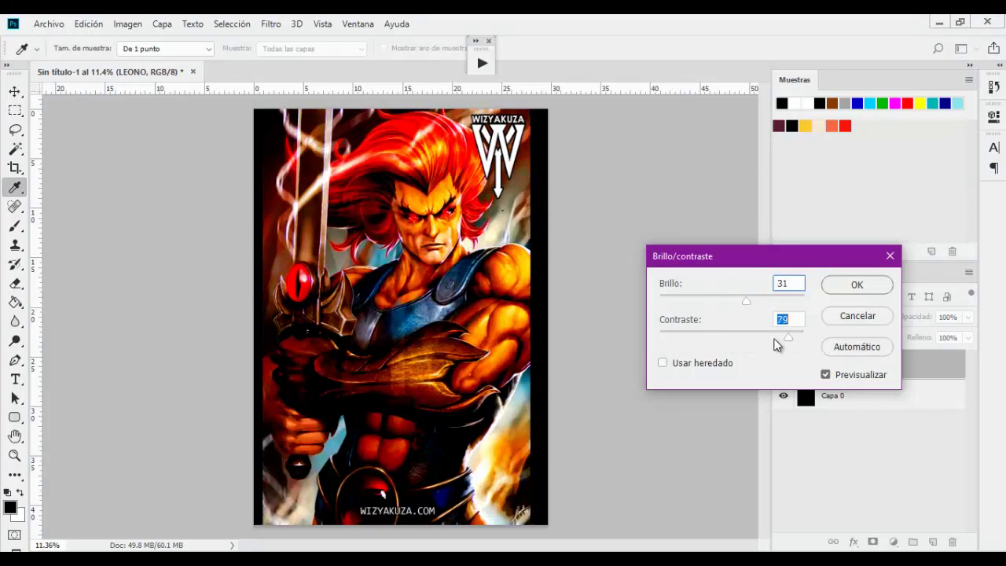
pyautogui.click(856, 285)
pyautogui.press('v')
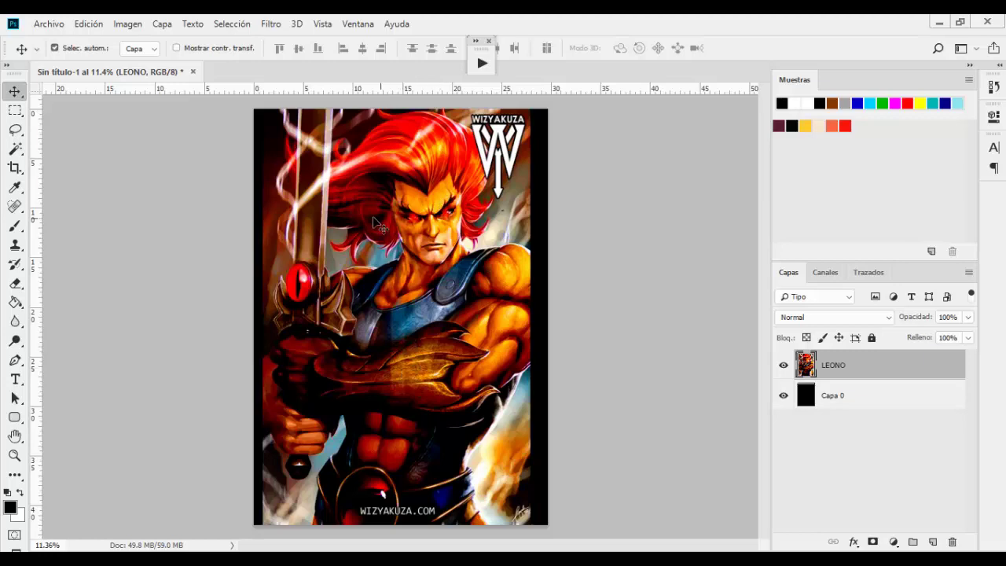
# Zoom in on Leono's face and hair and select the Clone Stamp tool.
pyautogui.scroll(2, 376, 222)
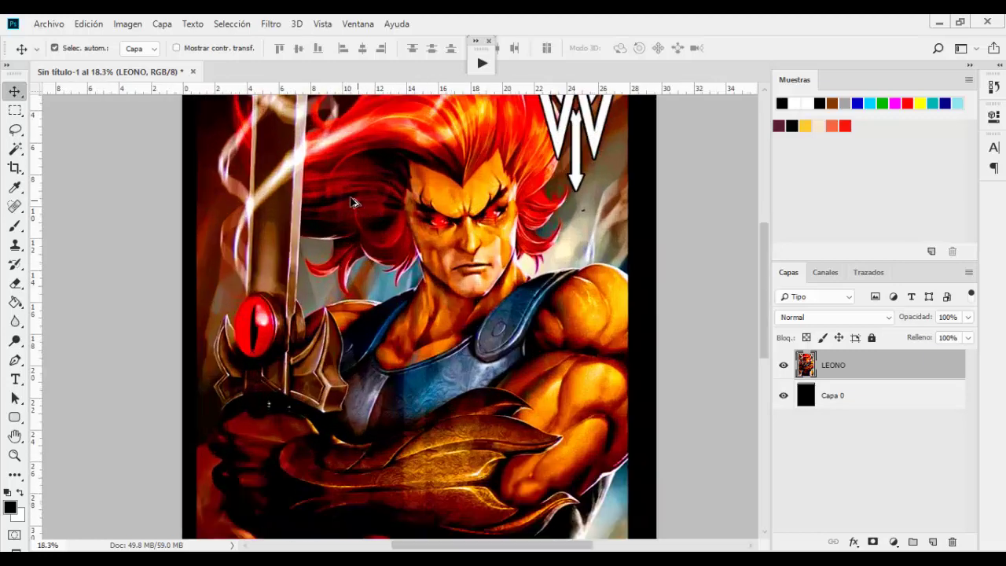
pyautogui.scroll(3, 350, 202)
pyautogui.scroll(1, 351, 202)
pyautogui.scroll(1, 350, 203)
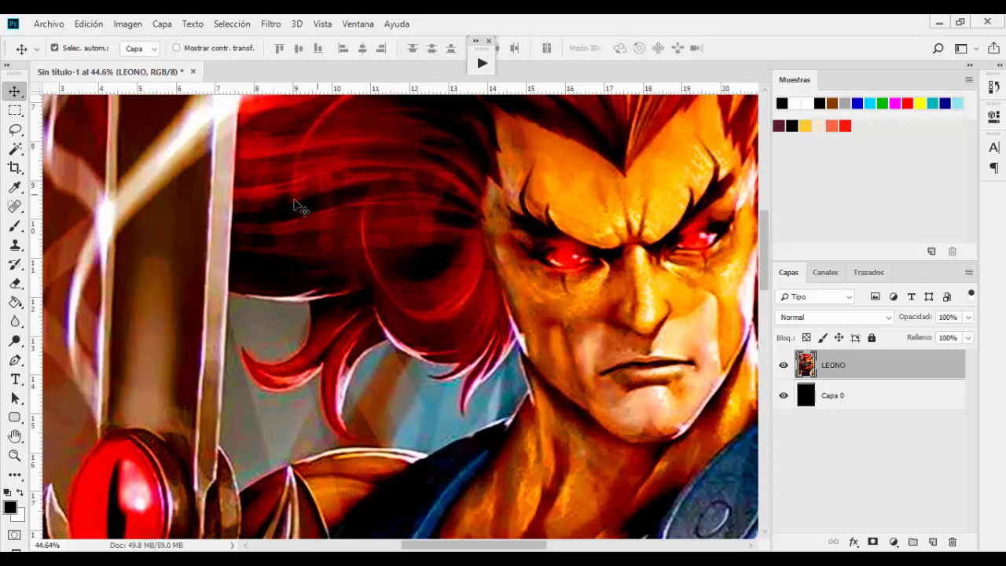
pyautogui.click(16, 246)
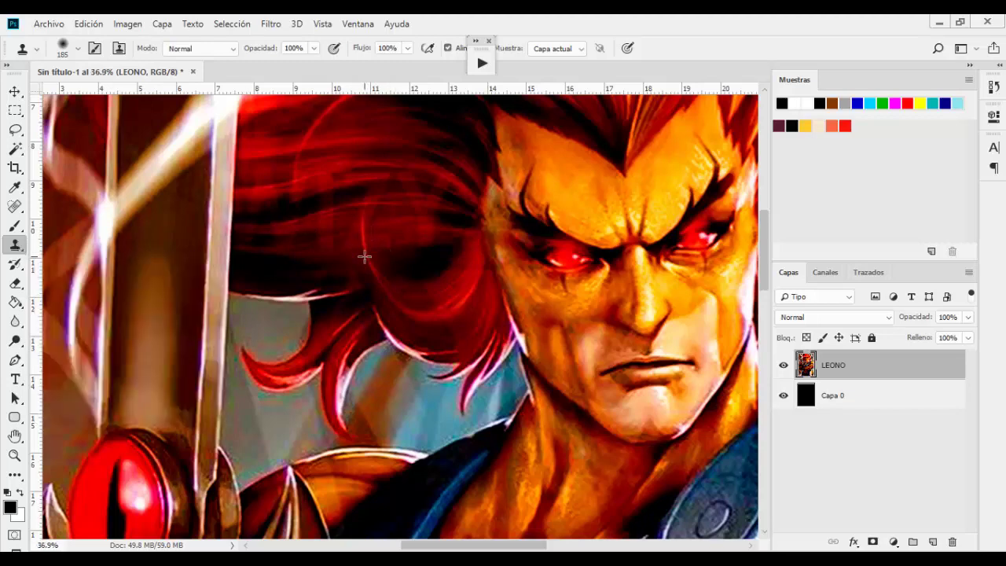
# Set the Clone Stamp brush to 160 px with 0% hardness.
pyautogui.scroll(-3, 365, 256)
pyautogui.scroll(-2, 403, 277)
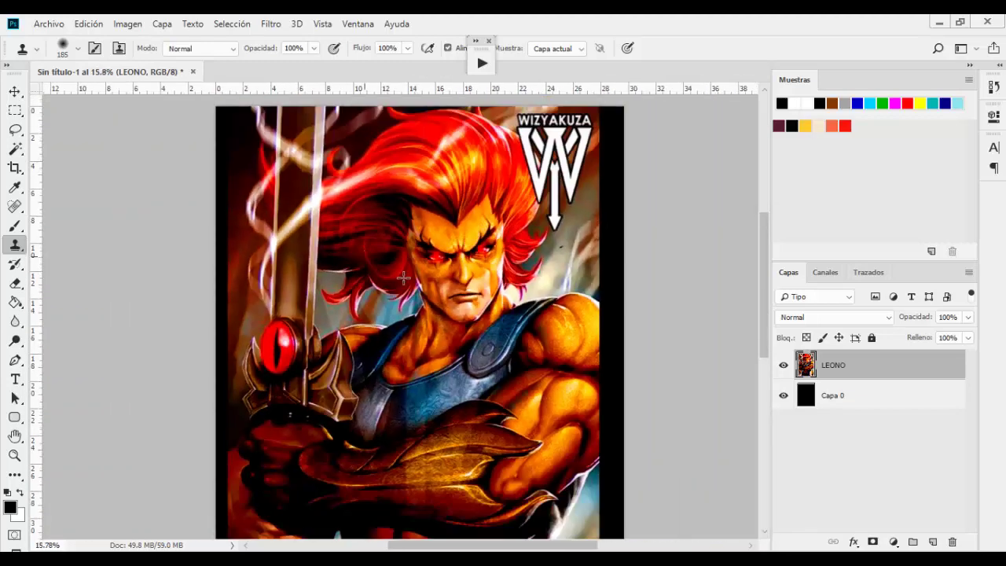
pyautogui.click(79, 49)
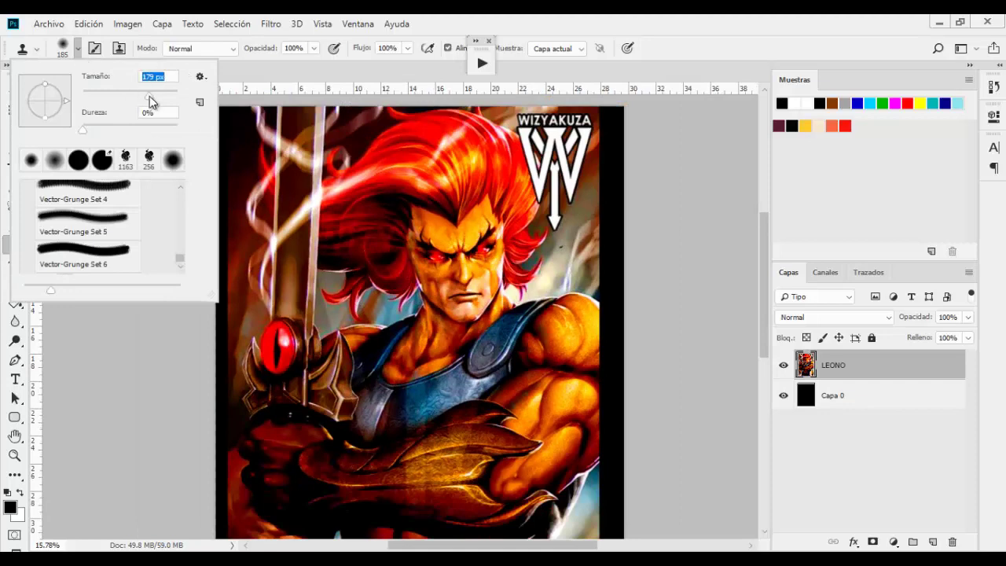
pyautogui.moveTo(149, 95); pyautogui.dragTo(141, 94)
pyautogui.moveTo(86, 128); pyautogui.dragTo(86, 128)
pyautogui.click(143, 96)
pyautogui.press('Return')
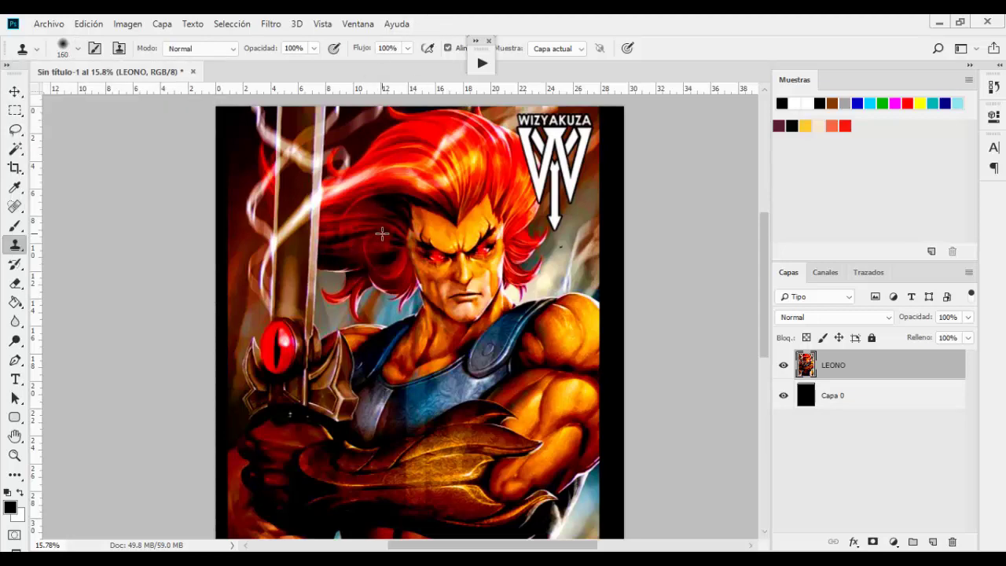
pyautogui.scroll(2, 373, 231)
pyautogui.scroll(2, 364, 189)
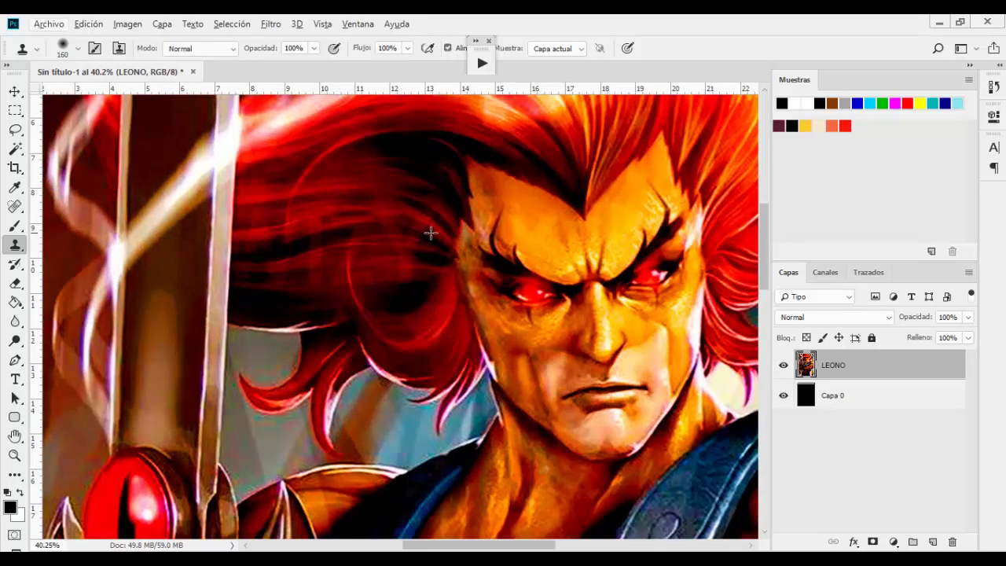
# Clone over the forehead wrinkles between the brows, then sample new sources from the hair.
pyautogui.moveTo(479, 210)
pyautogui.mouseDown()
pyautogui.moveTo(538, 252)
pyautogui.moveTo(546, 228)
pyautogui.mouseUp()
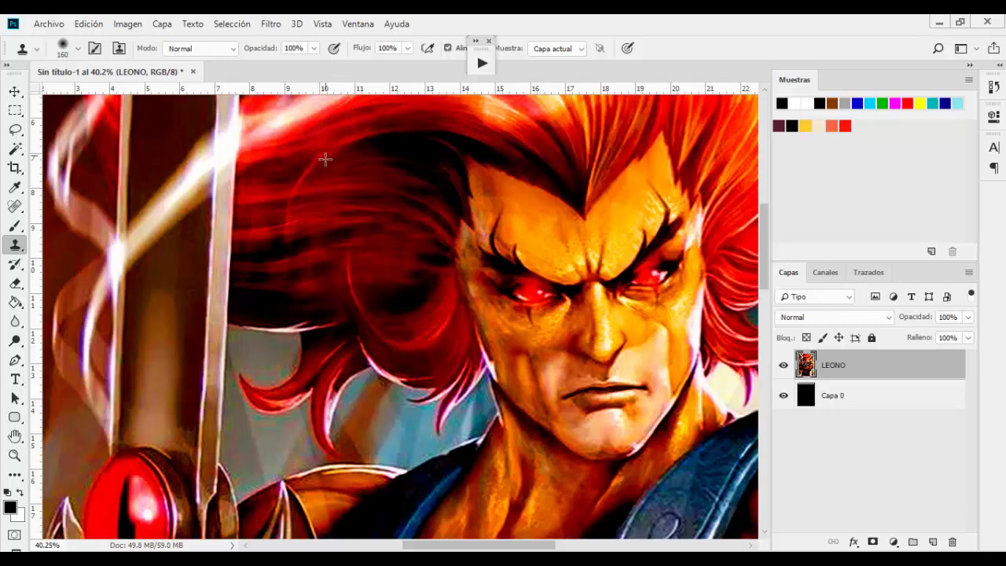
pyautogui.keyDown('alt'); pyautogui.click(338, 210); pyautogui.keyUp('alt')
pyautogui.keyDown('alt'); pyautogui.click(326, 211); pyautogui.keyUp('alt')
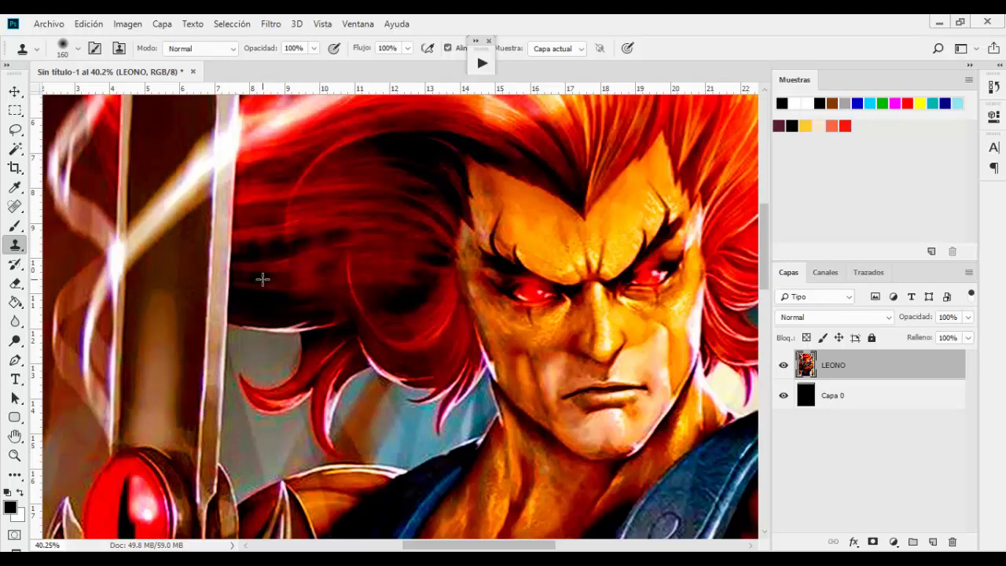
# Clone hair texture over the bright hair arc beside Lion-O's face.
pyautogui.scroll(-2, 409, 325)
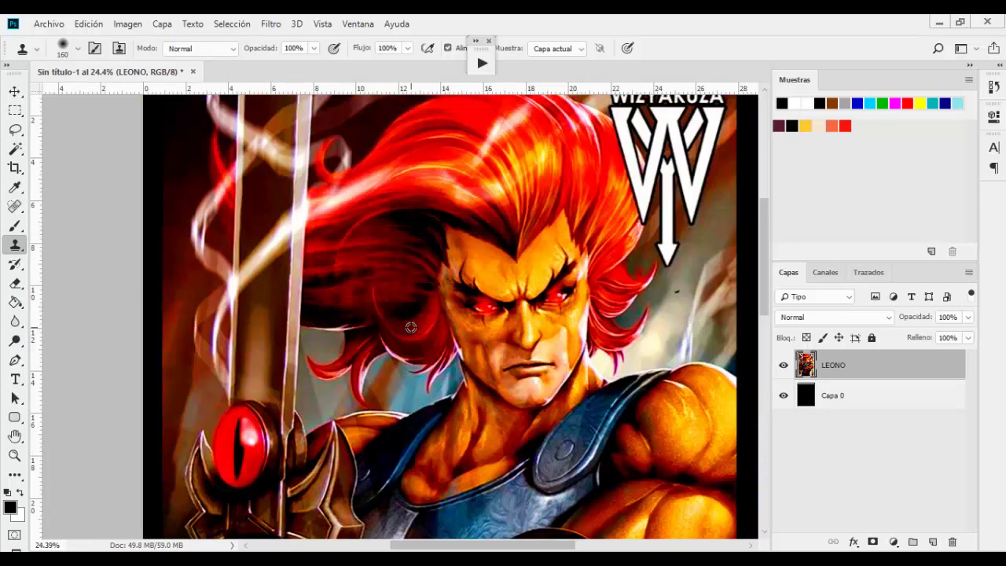
pyautogui.scroll(1, 409, 325)
pyautogui.scroll(2, 393, 285)
pyautogui.scroll(1, 392, 285)
pyautogui.scroll(1, 385, 267)
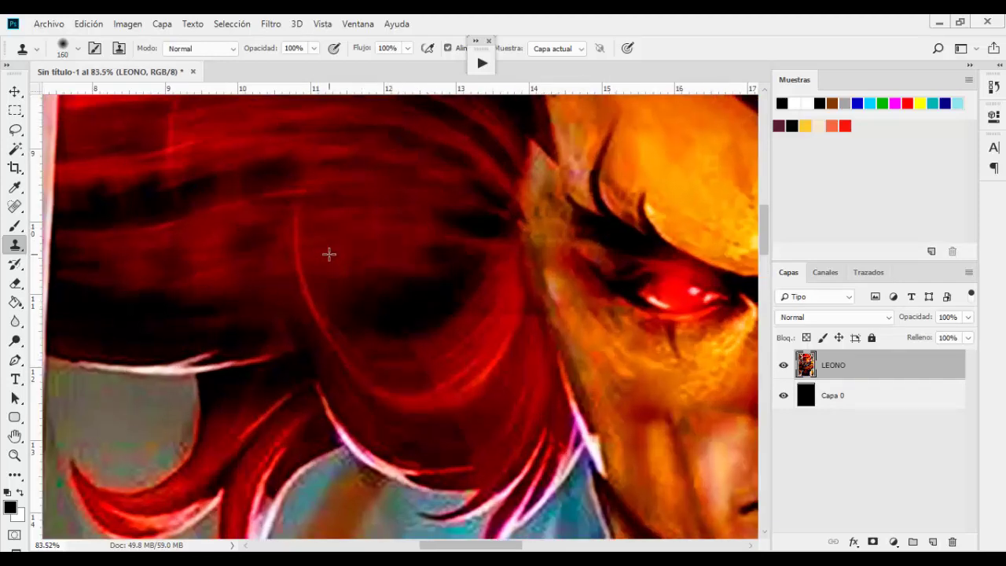
pyautogui.moveTo(469, 254); pyautogui.dragTo(453, 267)
pyautogui.moveTo(267, 288)
pyautogui.mouseDown()
pyautogui.moveTo(392, 304)
pyautogui.moveTo(387, 293)
pyautogui.mouseUp()
# Clone redder hair into the darker lower strands beside the face, then zoom out to the full illustration.
pyautogui.scroll(-1, 387, 296)
pyautogui.scroll(-1, 386, 296)
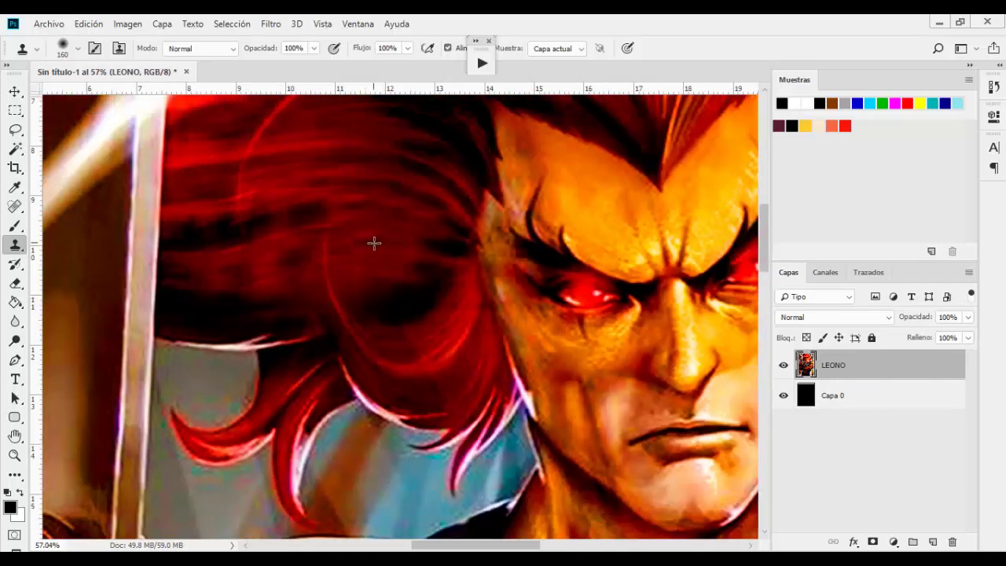
pyautogui.moveTo(381, 286); pyautogui.dragTo(400, 308)
pyautogui.moveTo(402, 300); pyautogui.dragTo(389, 295)
pyautogui.click(420, 380)
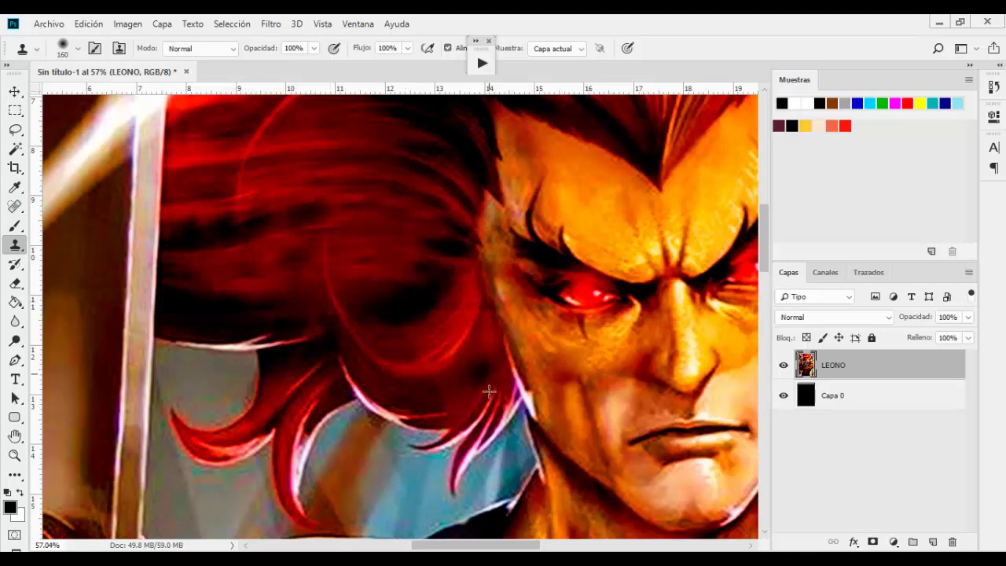
pyautogui.moveTo(488, 386)
pyautogui.mouseDown()
pyautogui.moveTo(446, 401)
pyautogui.moveTo(438, 394)
pyautogui.mouseUp()
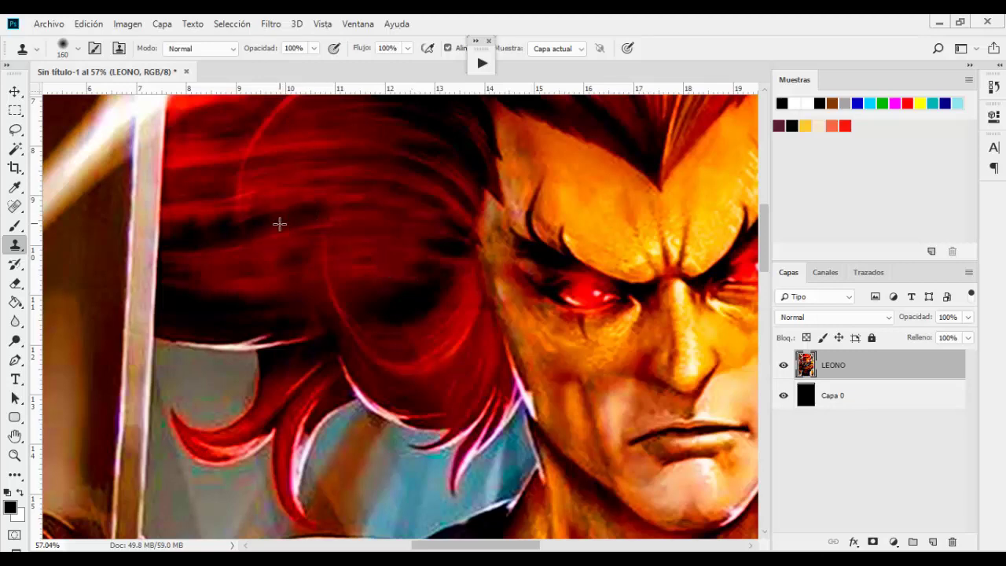
pyautogui.scroll(-2, 411, 322)
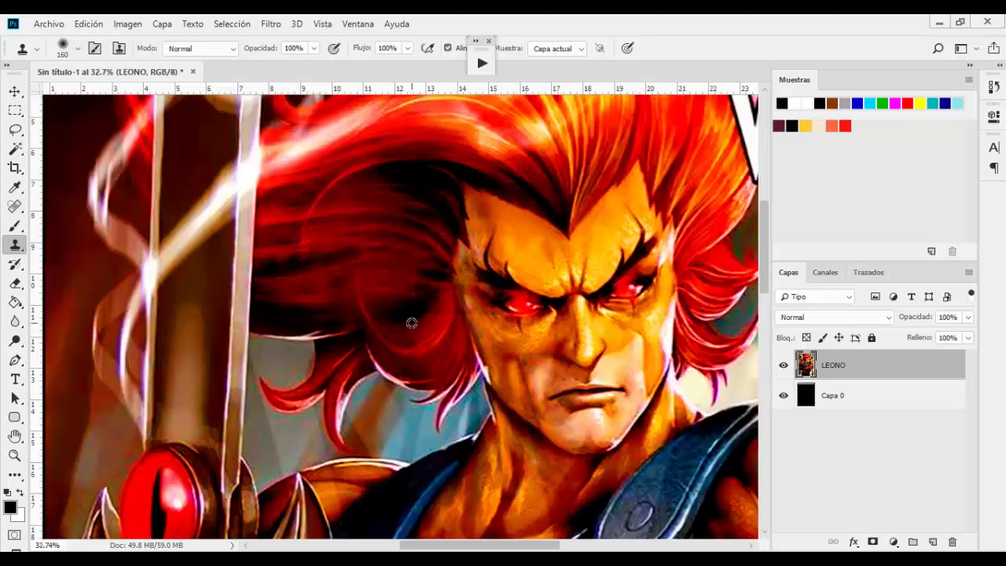
pyautogui.scroll(-2, 411, 321)
pyautogui.scroll(-2, 411, 321)
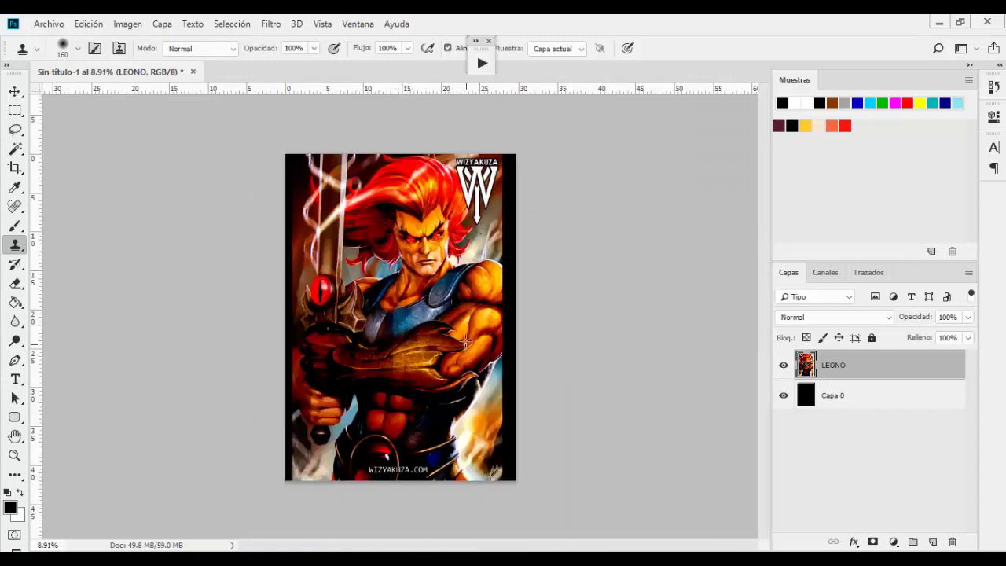
pyautogui.scroll(2, 429, 378)
pyautogui.scroll(2, 422, 359)
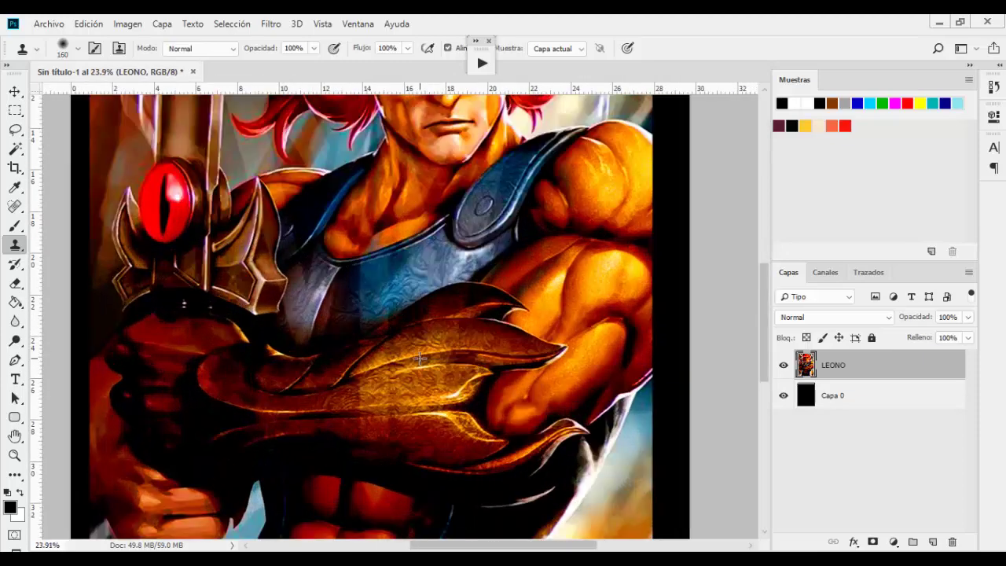
pyautogui.scroll(-2, 419, 358)
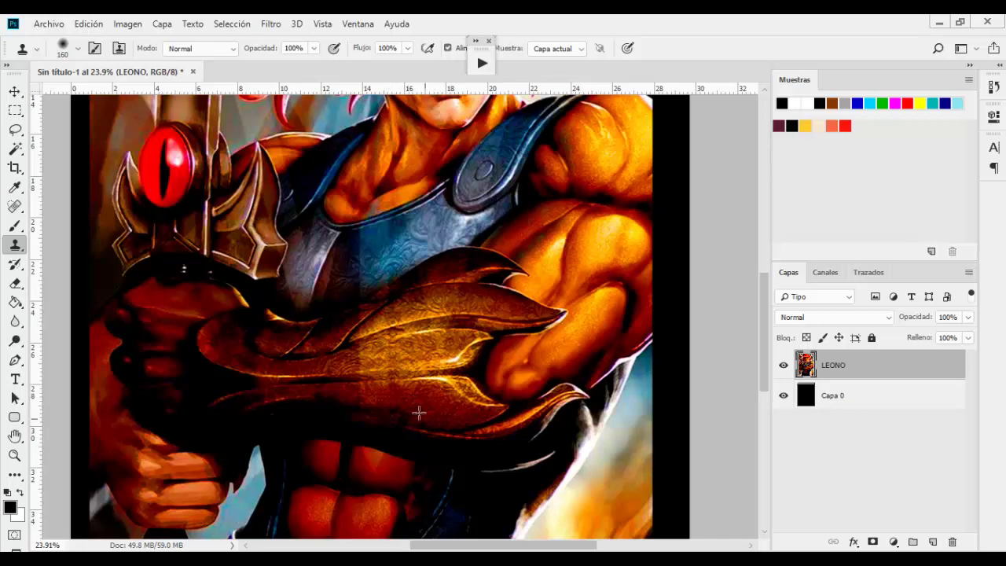
pyautogui.scroll(1, 419, 412)
pyautogui.scroll(1, 413, 405)
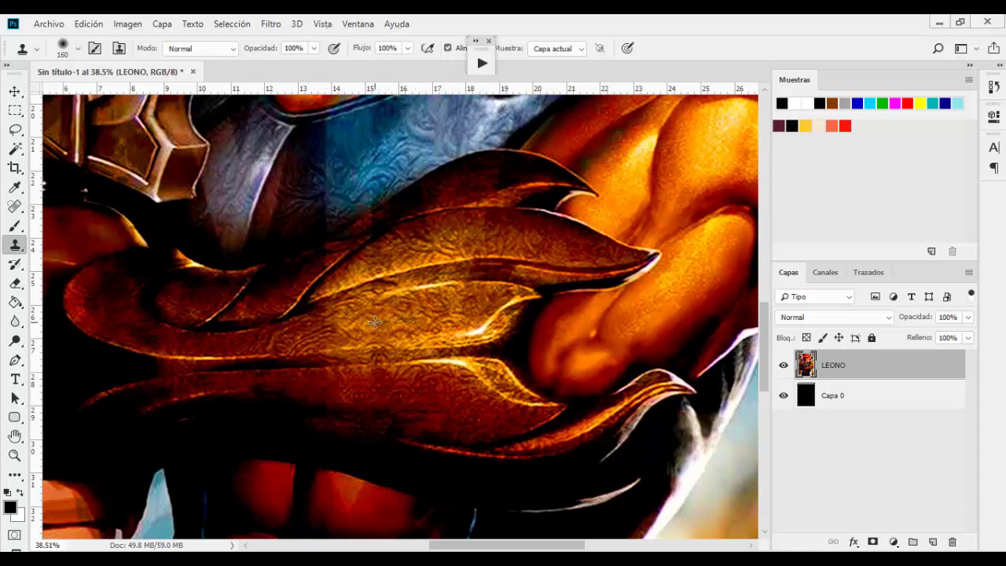
pyautogui.scroll(2, 422, 415)
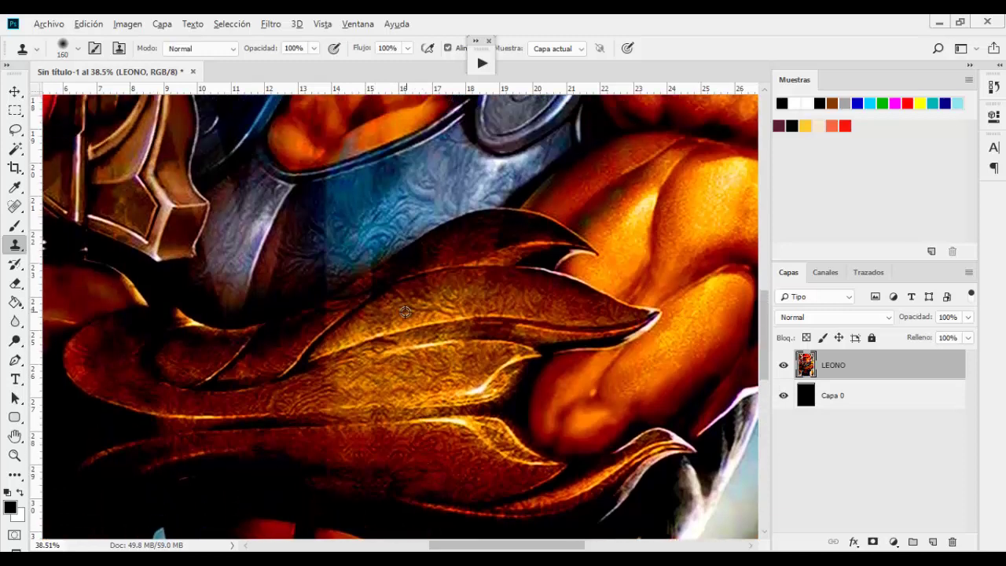
pyautogui.scroll(2, 375, 306)
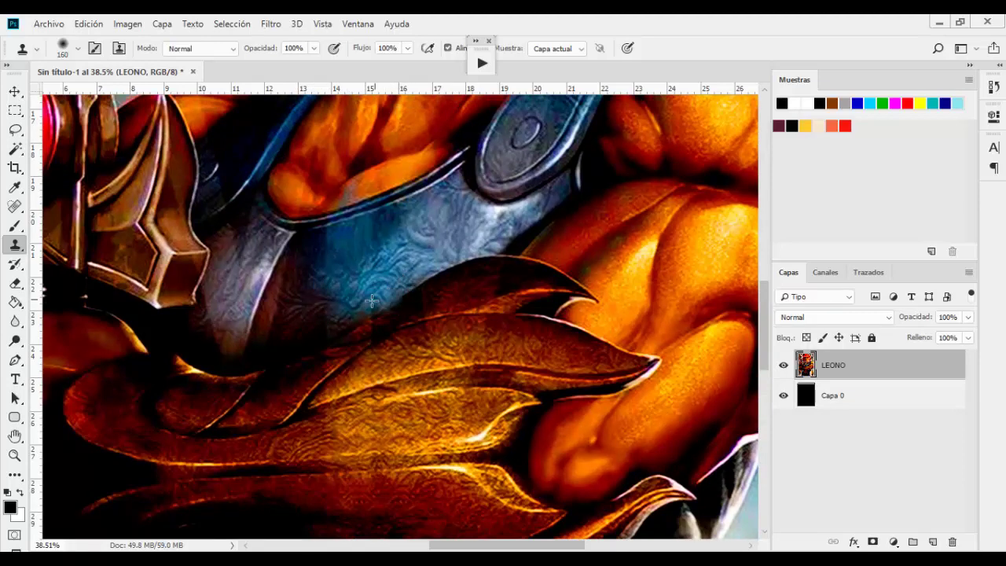
pyautogui.scroll(2, 385, 263)
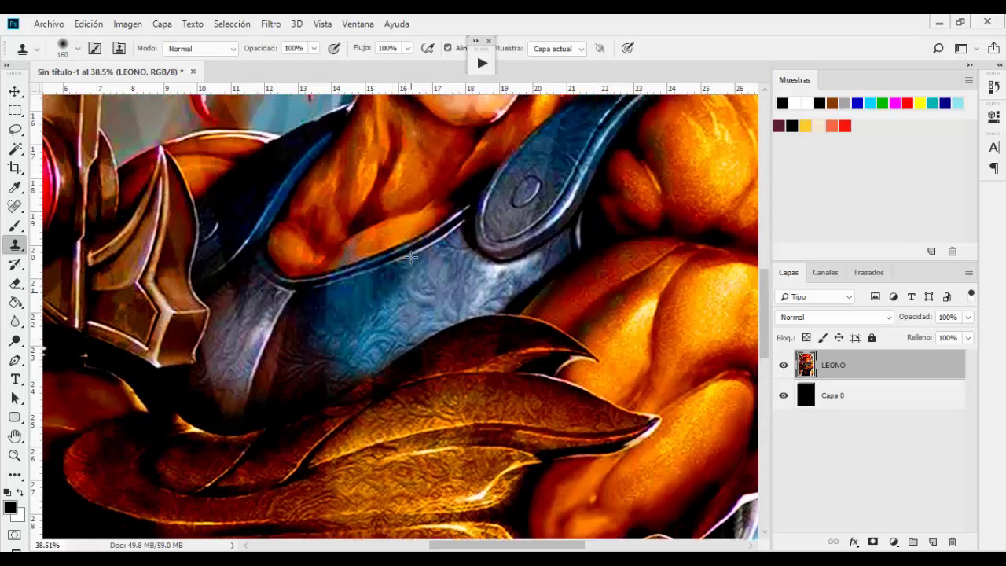
pyautogui.scroll(1, 409, 267)
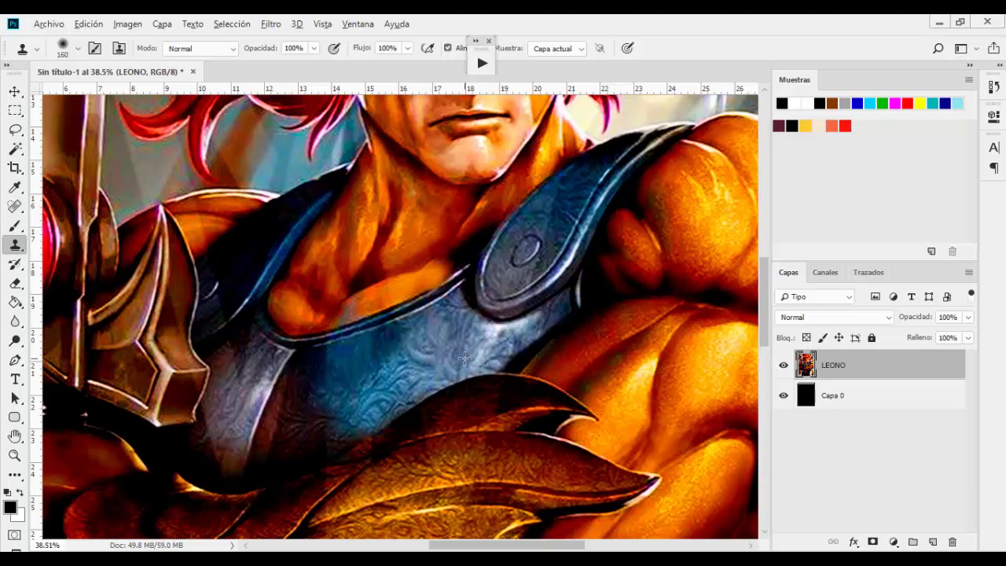
pyautogui.scroll(-2, 464, 359)
pyautogui.scroll(-2, 464, 358)
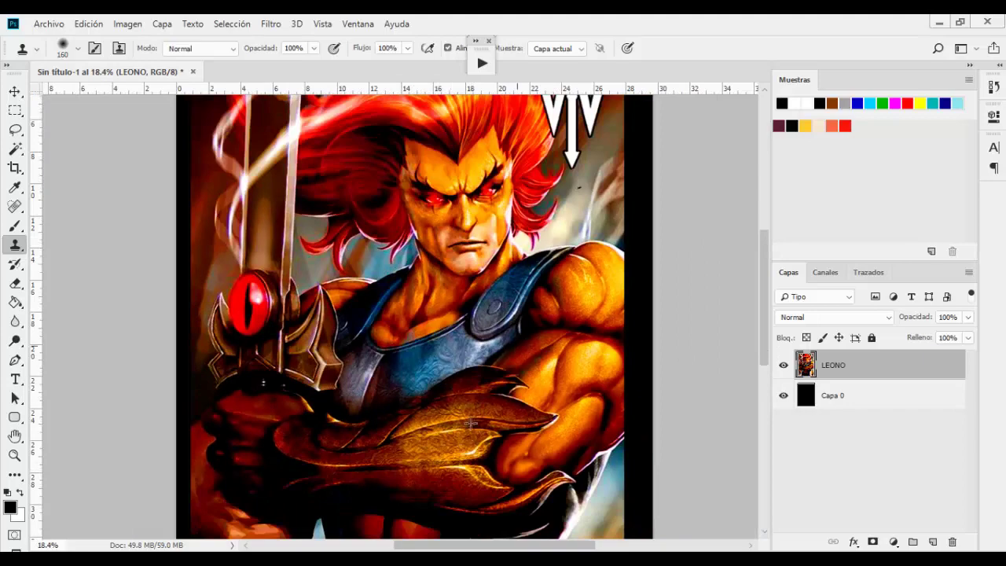
# Sample the golden gauntlet and clone texture over its marks, checking the brush settings.
pyautogui.scroll(3, 499, 409)
pyautogui.scroll(2, 493, 399)
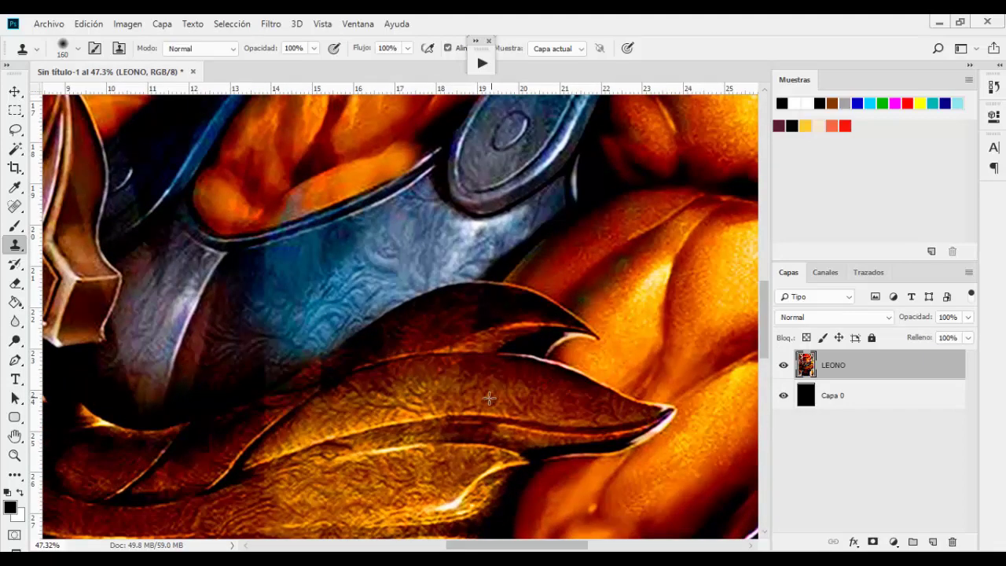
pyautogui.click(454, 393)
pyautogui.moveTo(455, 393); pyautogui.dragTo(461, 450)
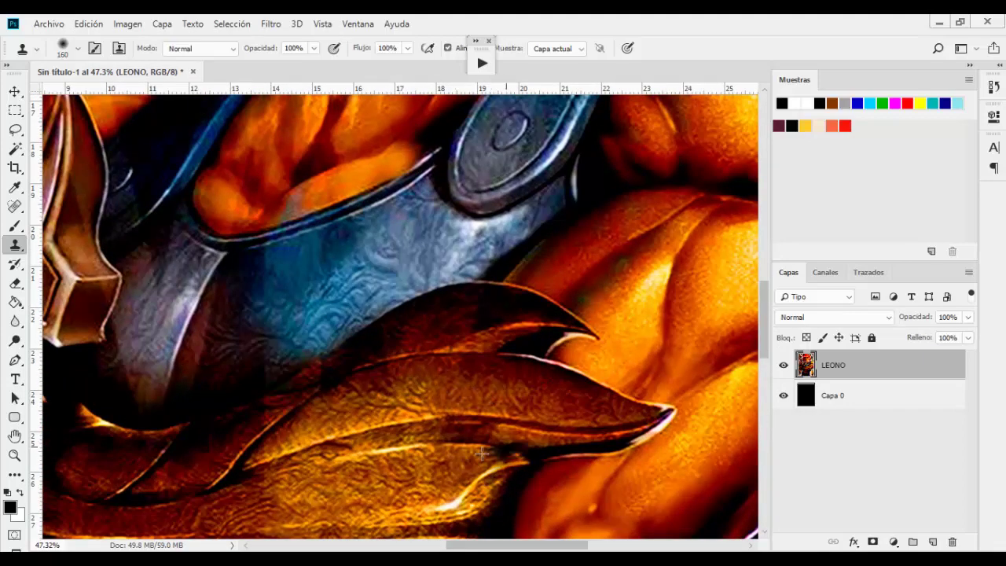
pyautogui.scroll(-1, 461, 450)
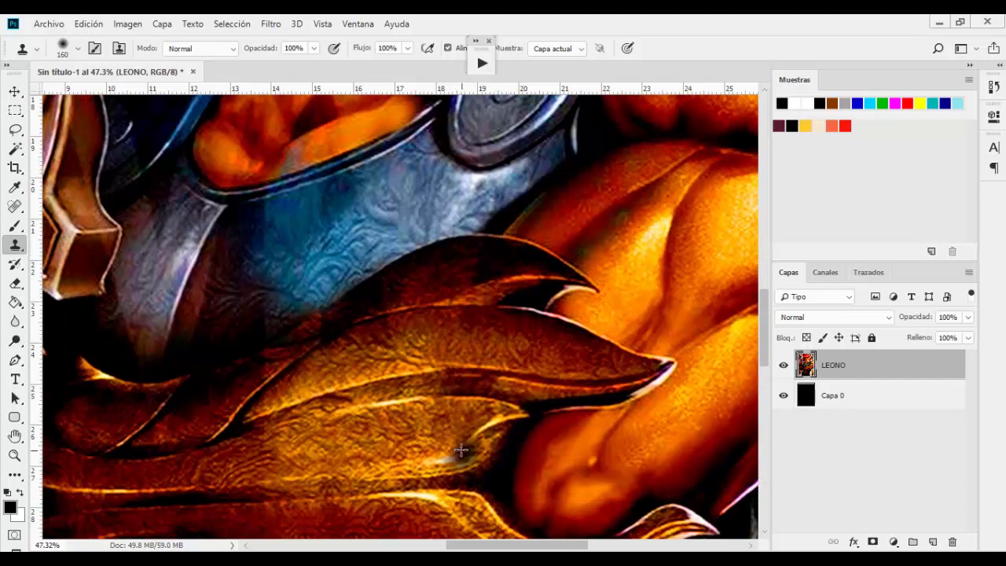
pyautogui.click(77, 52)
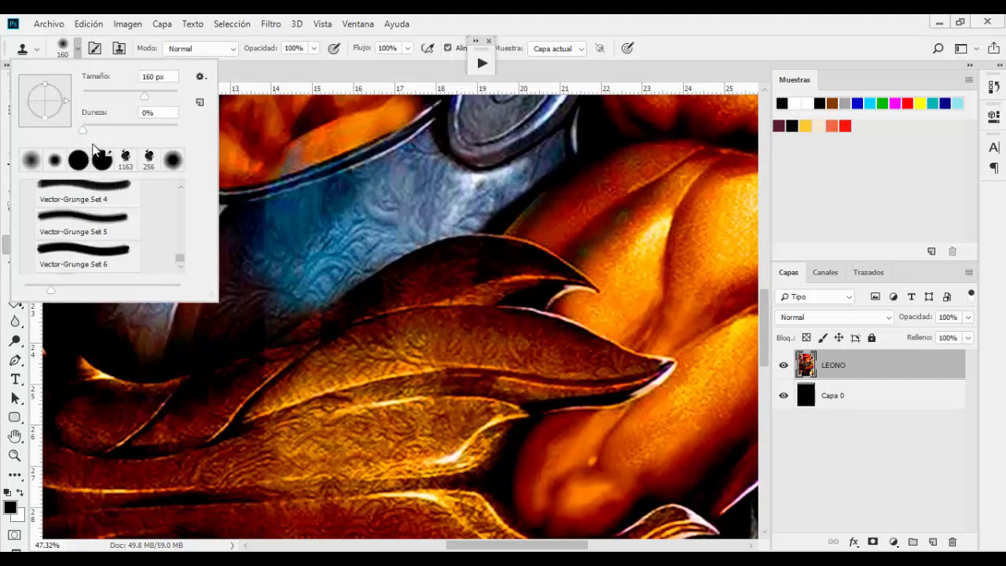
pyautogui.press('Escape')
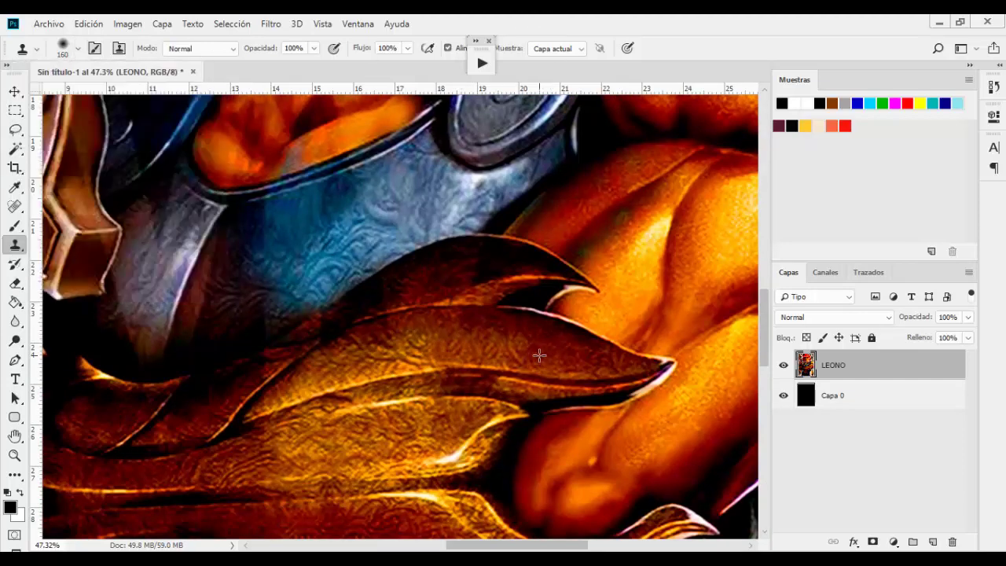
# Clone texture onto the blue chest armor to even it out.
pyautogui.scroll(-1, 503, 355)
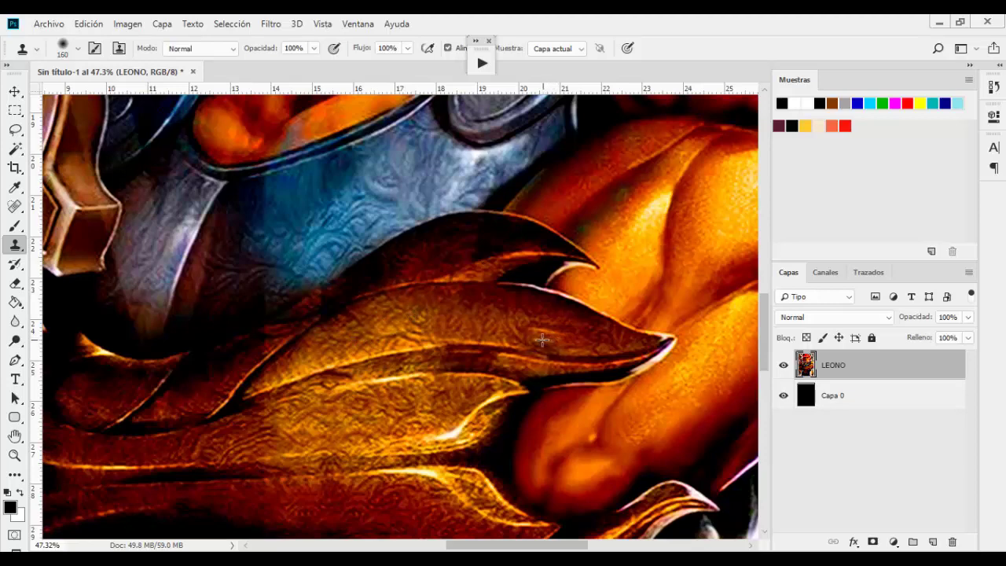
pyautogui.scroll(-1, 485, 364)
pyautogui.scroll(-1, 486, 364)
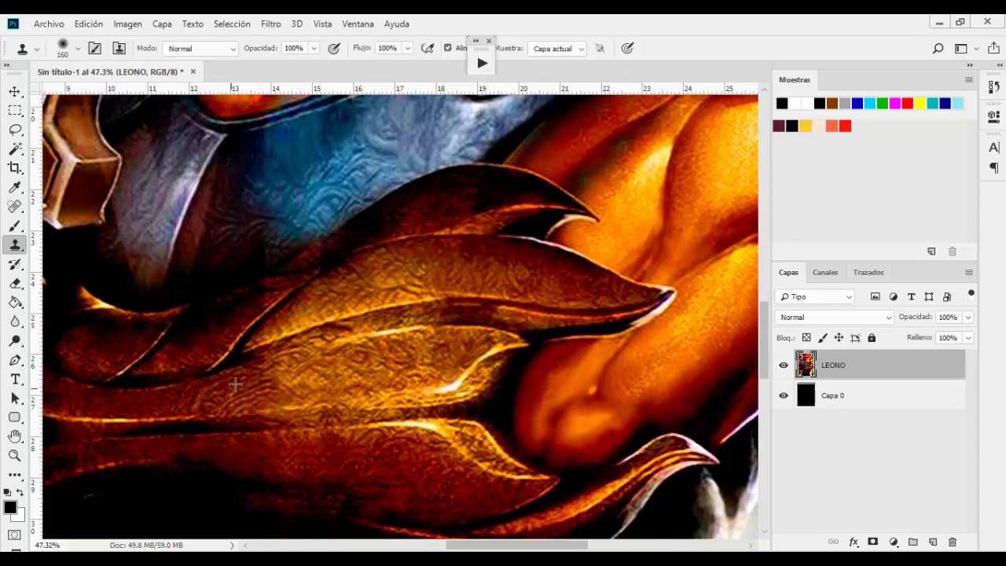
pyautogui.scroll(-1, 314, 393)
pyautogui.scroll(-1, 338, 385)
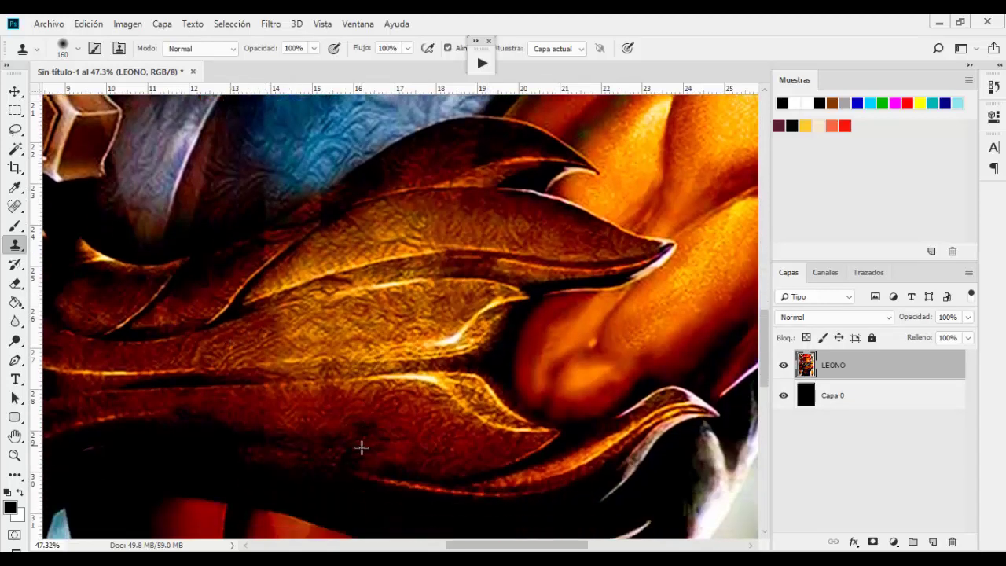
pyautogui.scroll(1, 247, 308)
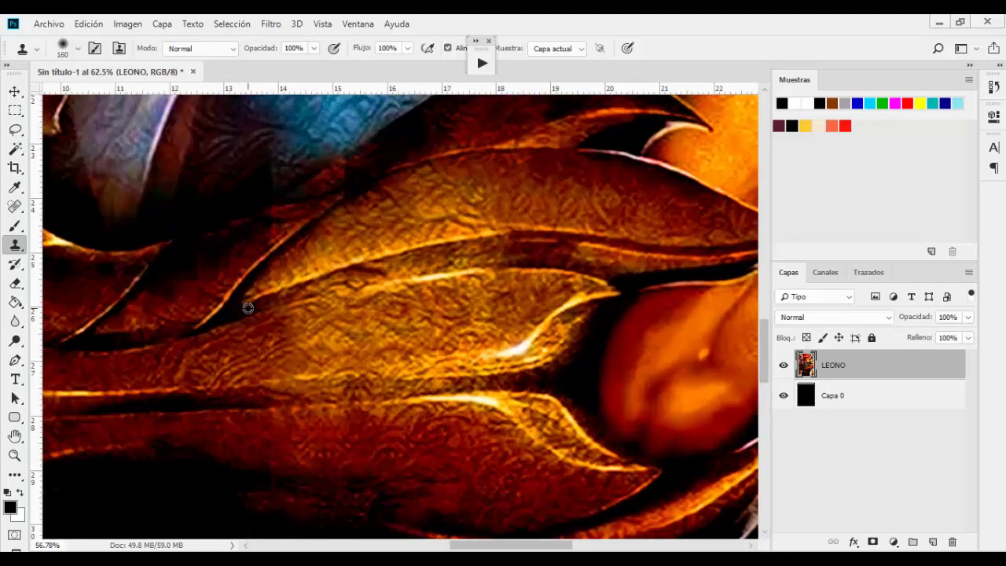
pyautogui.scroll(-2, 247, 308)
pyautogui.scroll(-1, 248, 308)
pyautogui.scroll(2, 247, 314)
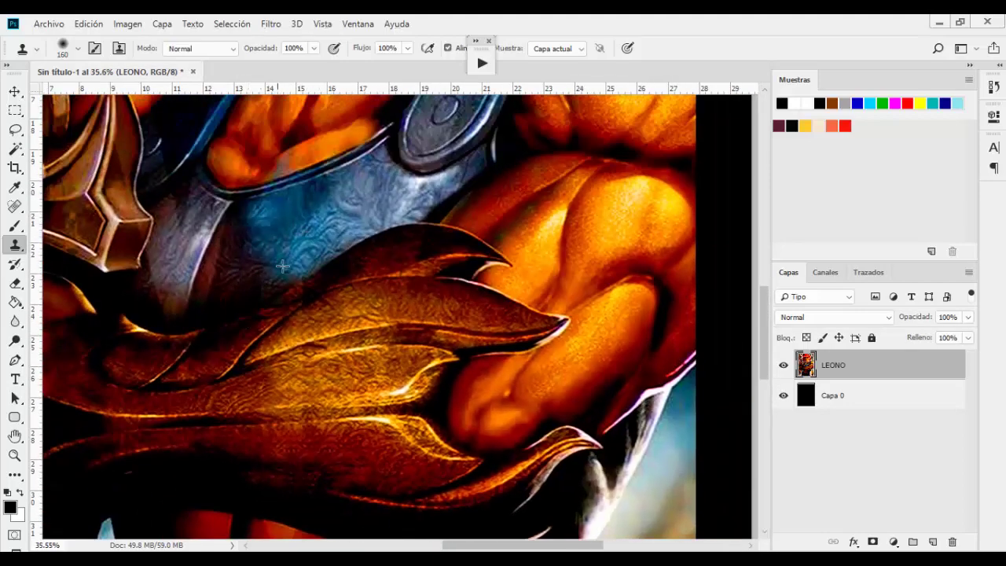
pyautogui.moveTo(312, 272); pyautogui.dragTo(342, 246)
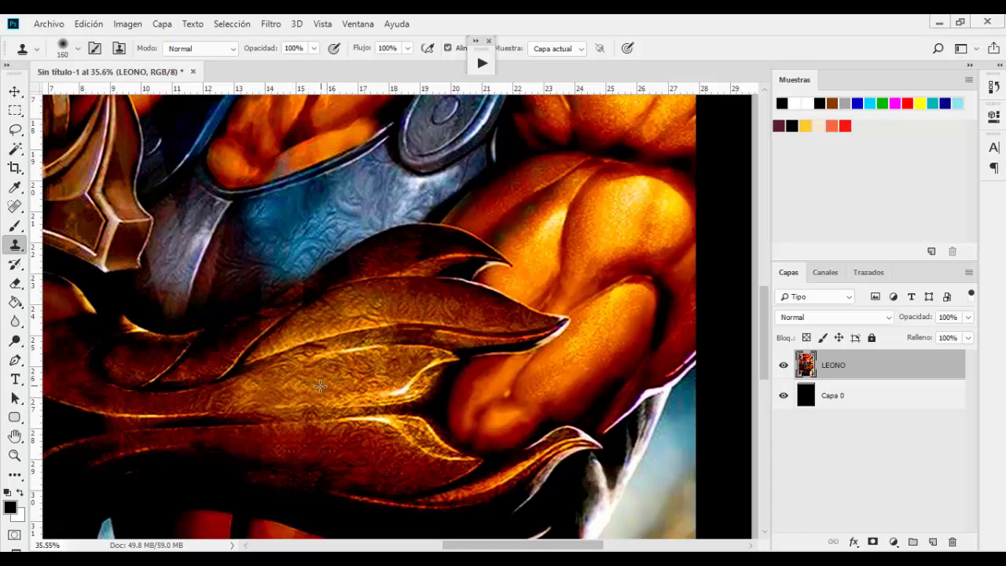
# Stamp below the gauntlet and undo the unwanted dark clone mark.
pyautogui.scroll(-1, 324, 369)
pyautogui.scroll(-1, 319, 382)
pyautogui.scroll(-1, 320, 382)
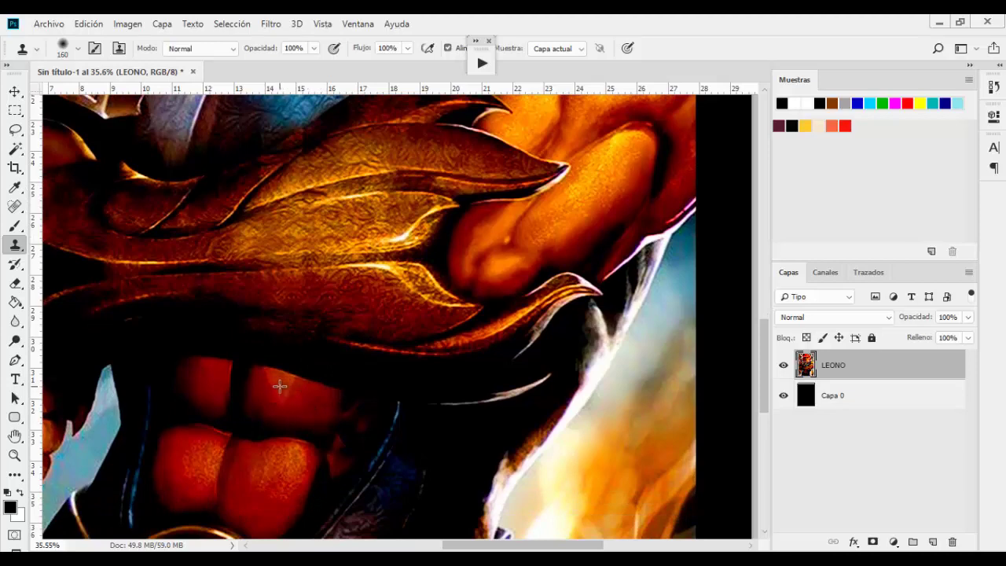
pyautogui.click(298, 422)
pyautogui.hotkey('ctrl', 'z')
# Paint background texture over the lower arrow tip of the W logo.
pyautogui.scroll(-3, 371, 433)
pyautogui.scroll(-2, 372, 432)
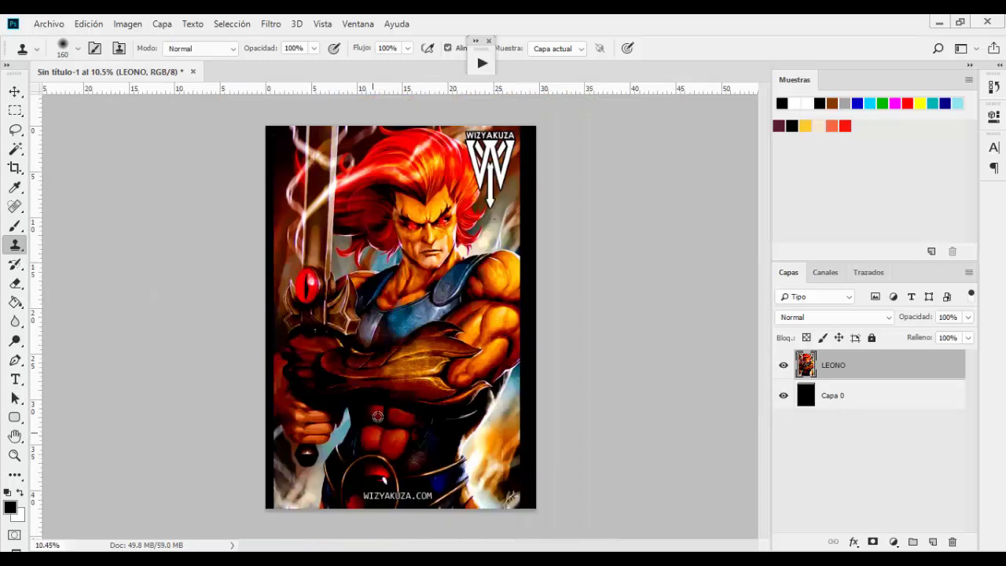
pyautogui.scroll(-1, 377, 416)
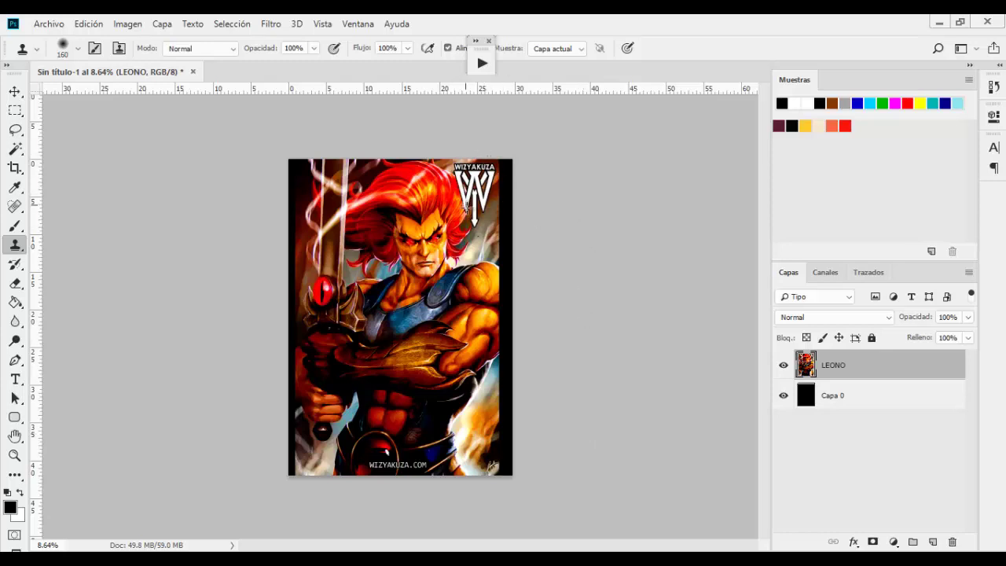
pyautogui.scroll(5, 498, 180)
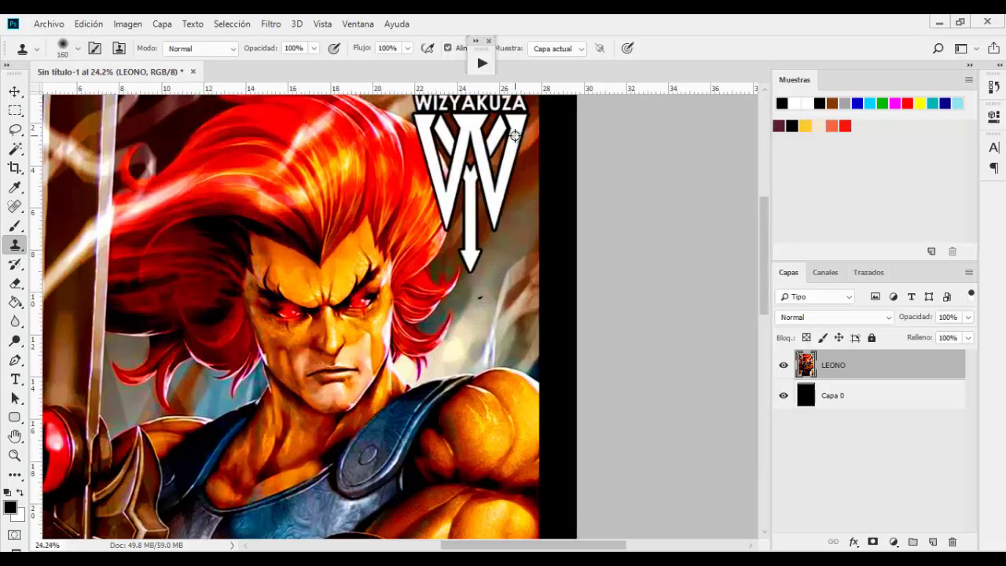
pyautogui.scroll(1, 513, 311)
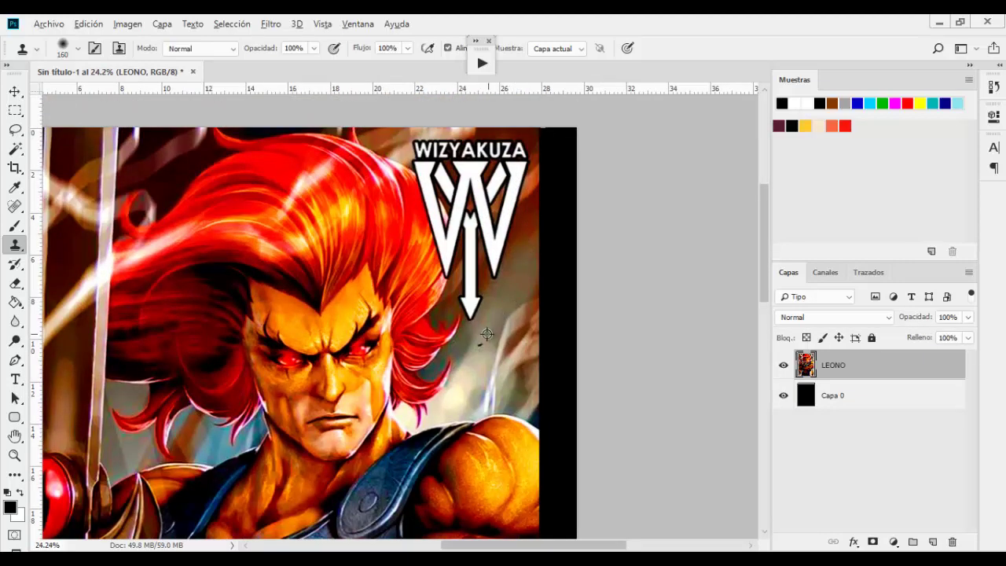
pyautogui.moveTo(480, 317)
pyautogui.mouseDown()
pyautogui.moveTo(489, 288)
pyautogui.moveTo(513, 268)
pyautogui.moveTo(519, 189)
pyautogui.moveTo(518, 248)
pyautogui.mouseUp()
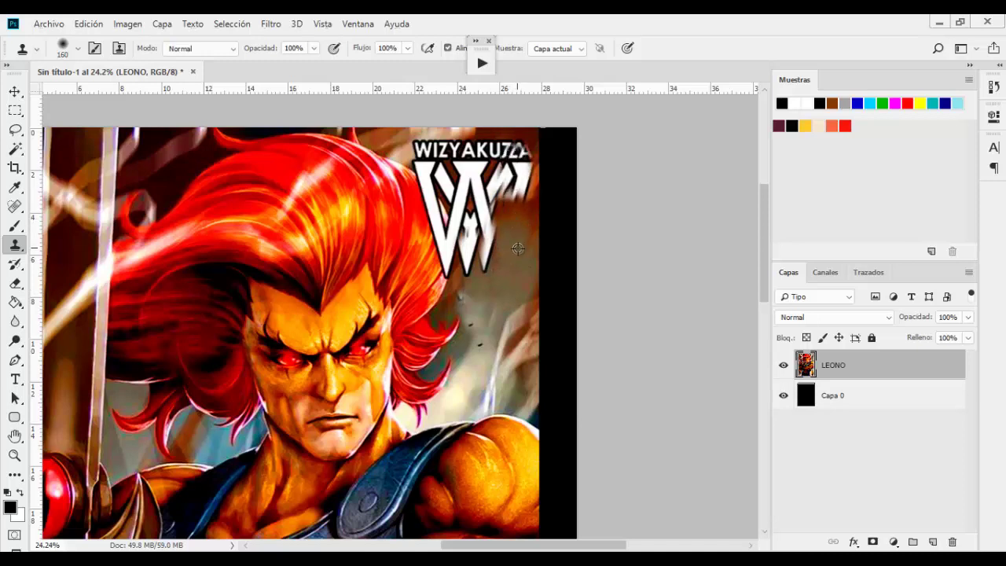
# Enlarge the Clone Stamp brush to 343 px and cover the lower part of the W logo.
pyautogui.click(78, 49)
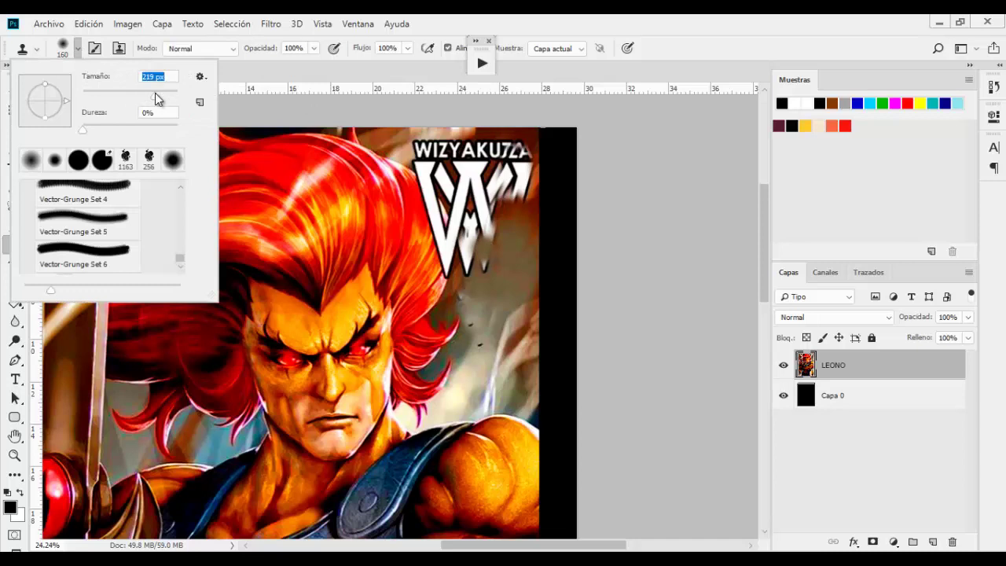
pyautogui.moveTo(155, 96); pyautogui.dragTo(161, 94)
pyautogui.click(512, 227)
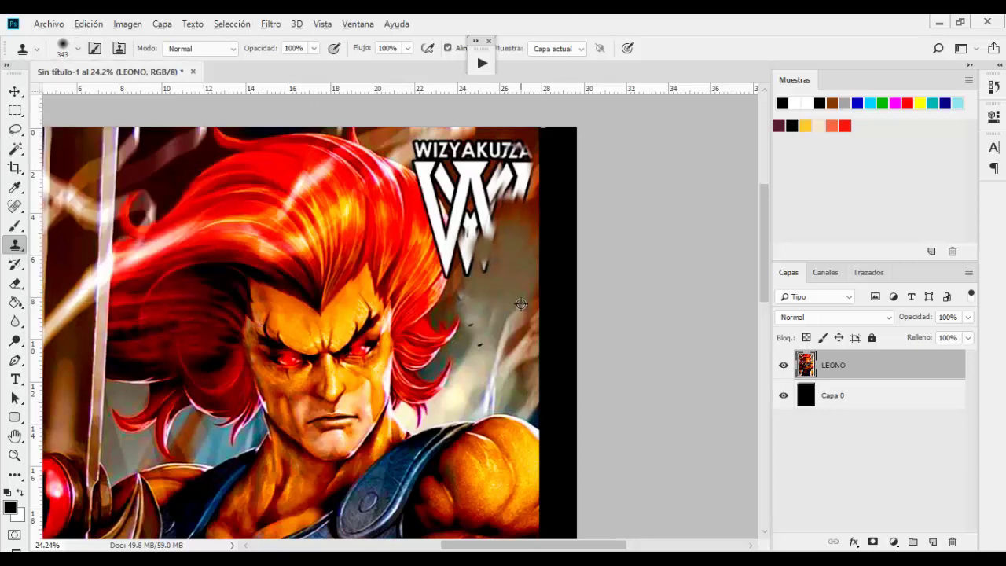
pyautogui.moveTo(485, 275)
pyautogui.mouseDown()
pyautogui.moveTo(480, 206)
pyautogui.moveTo(503, 183)
pyautogui.moveTo(476, 157)
pyautogui.moveTo(507, 185)
pyautogui.mouseUp()
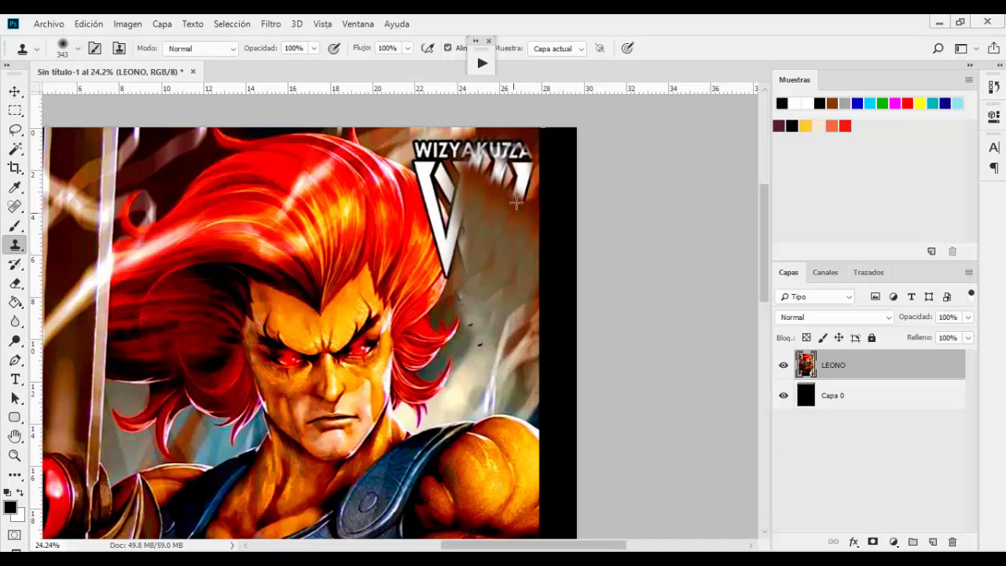
# Clone background over the WIZYAKUZA letters and the darker area right of the V logo.
pyautogui.moveTo(515, 203)
pyautogui.mouseDown()
pyautogui.moveTo(503, 161)
pyautogui.moveTo(503, 207)
pyautogui.mouseUp()
pyautogui.moveTo(484, 169)
pyautogui.mouseDown()
pyautogui.moveTo(465, 154)
pyautogui.moveTo(527, 161)
pyautogui.moveTo(466, 149)
pyautogui.moveTo(512, 173)
pyautogui.mouseUp()
pyautogui.moveTo(446, 146); pyautogui.dragTo(428, 144)
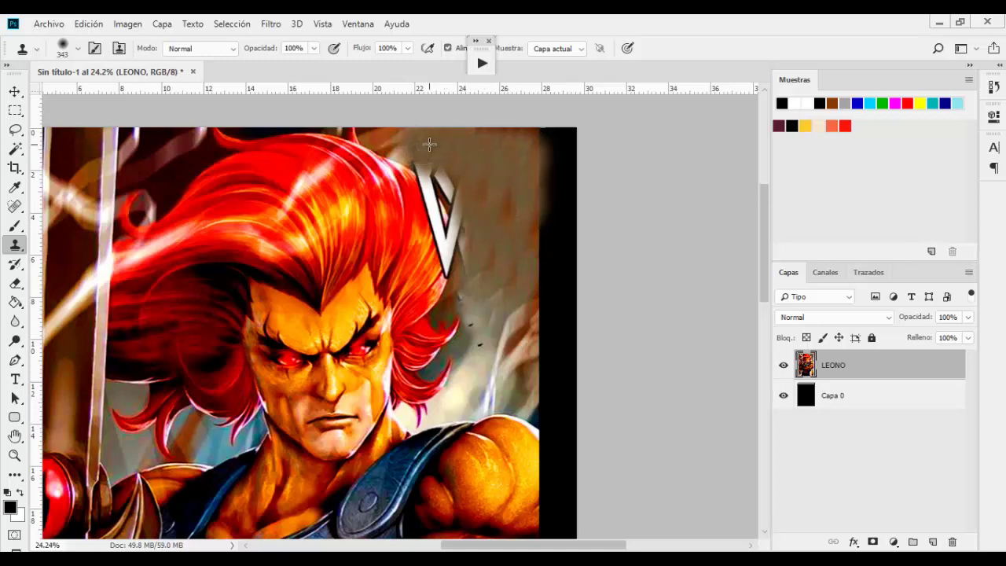
pyautogui.keyDown('alt'); pyautogui.click(506, 199); pyautogui.keyUp('alt')
pyautogui.moveTo(472, 171); pyautogui.dragTo(536, 221)
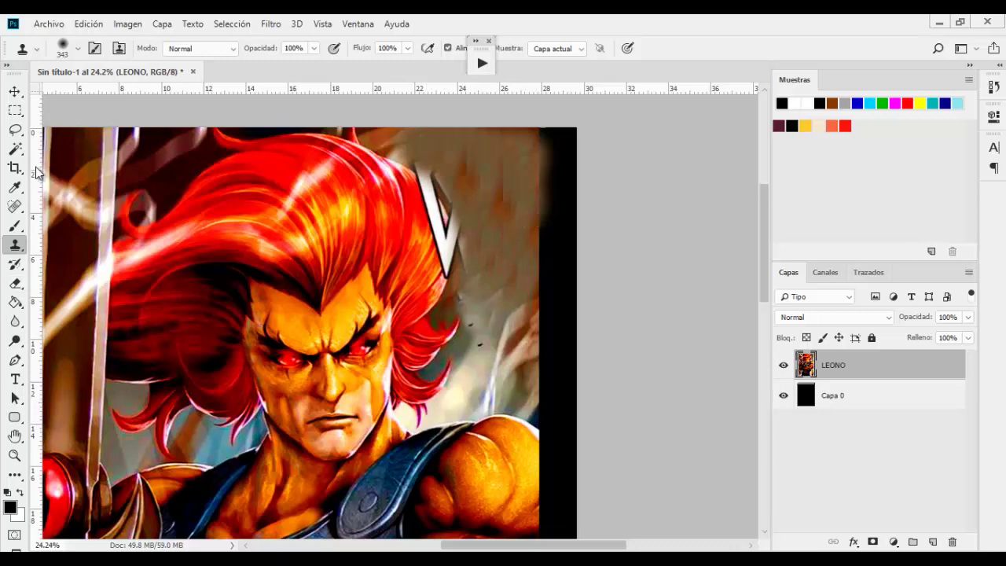
# Zoom in, return to the Clone Stamp, and set its brush size to 281 px.
pyautogui.click(16, 130)
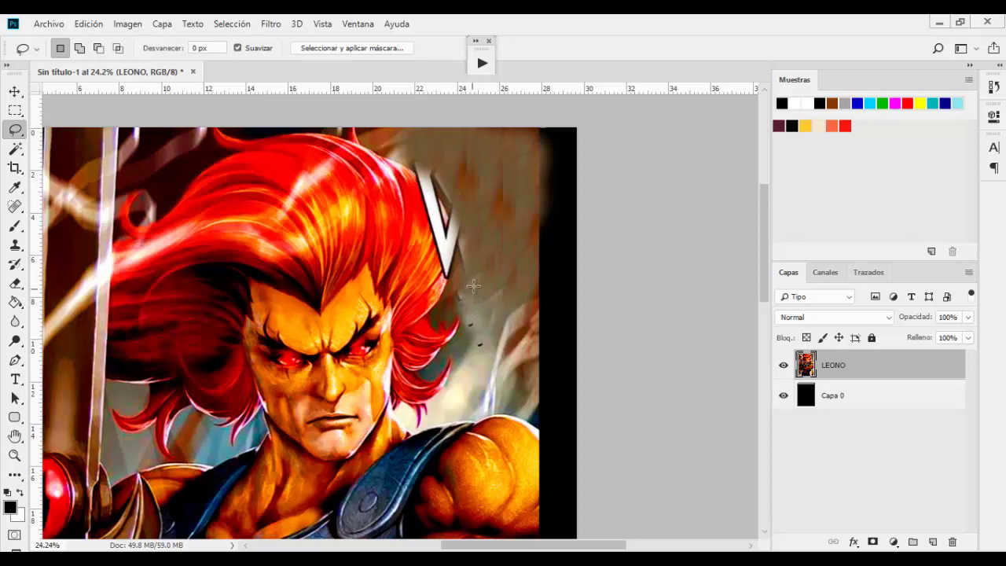
pyautogui.scroll(1, 473, 286)
pyautogui.scroll(1, 468, 288)
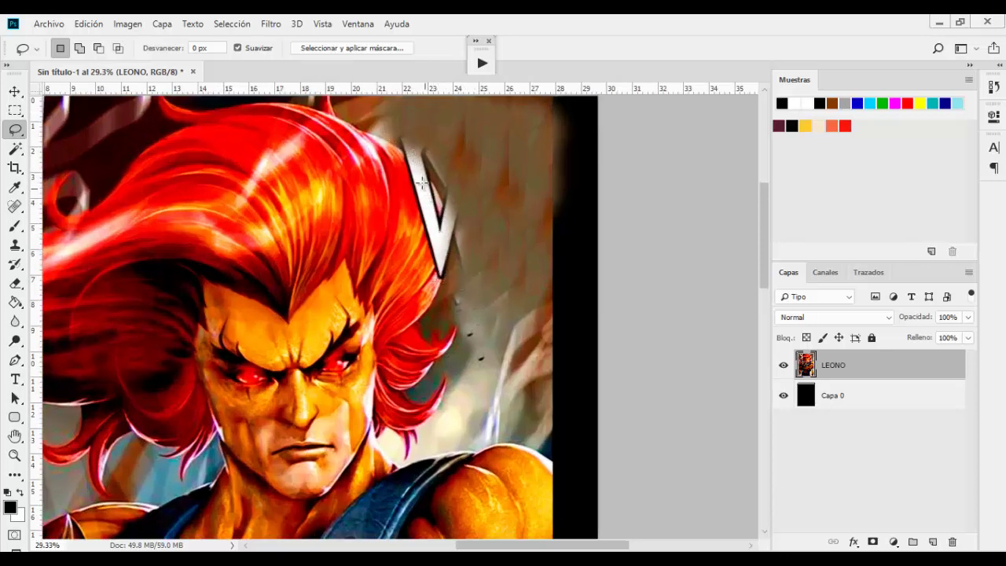
pyautogui.click(15, 244)
pyautogui.click(78, 48)
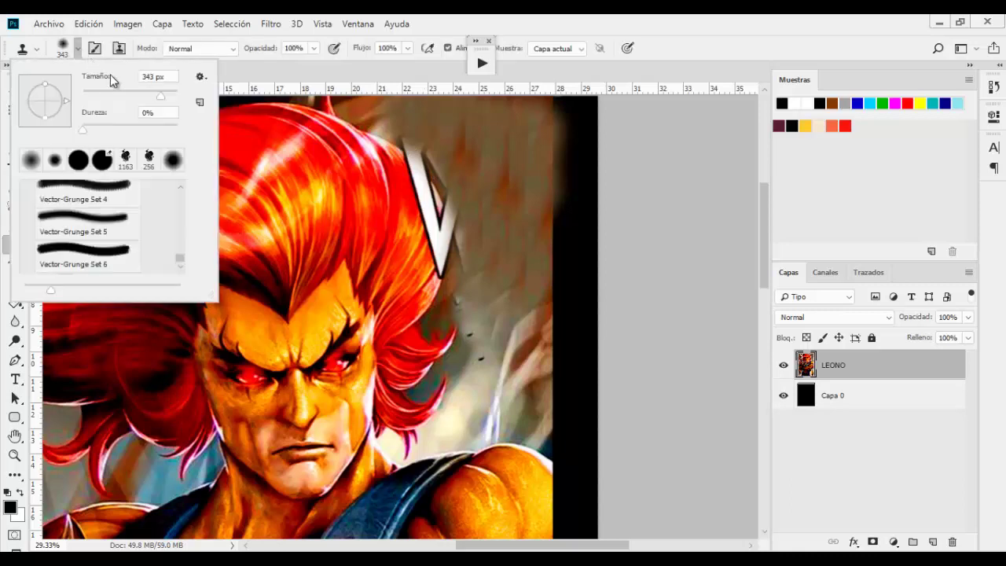
pyautogui.click(152, 77)
pyautogui.scroll(-5, 152, 77)
pyautogui.scroll(-10, 152, 78)
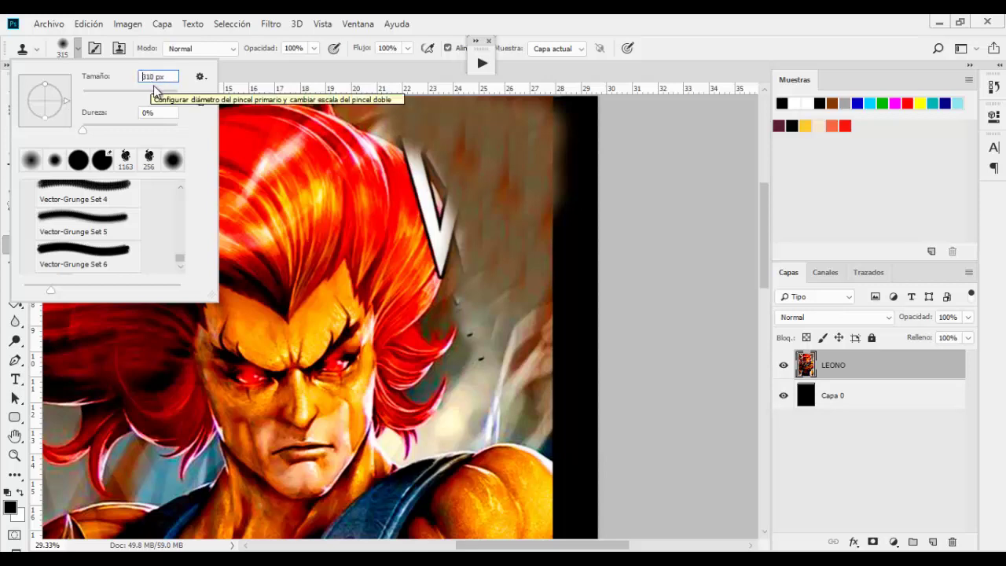
pyautogui.scroll(-10, 157, 91)
pyautogui.scroll(-10, 158, 97)
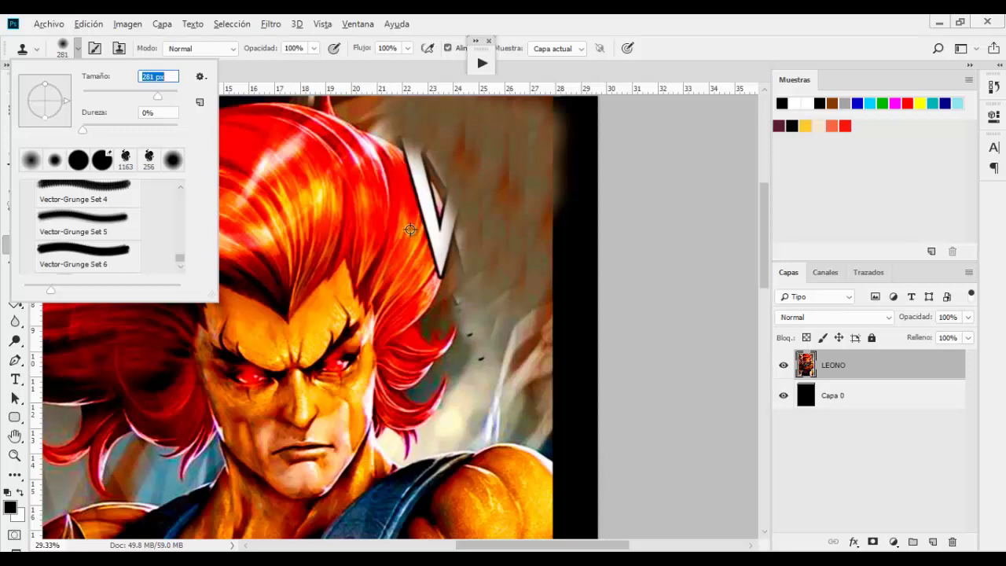
pyautogui.press('Return')
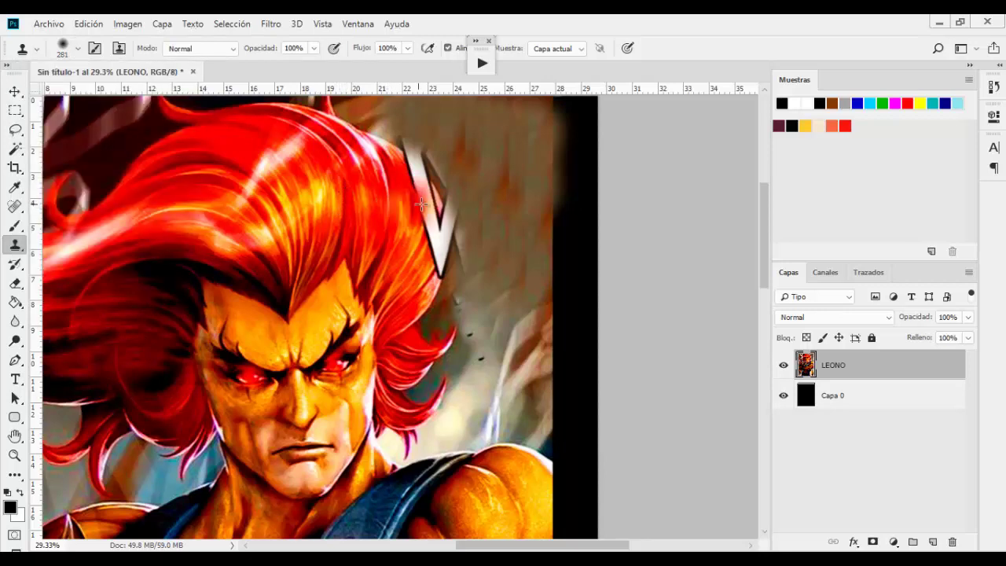
# Clone red hair and background over the white V, undoing one stray red blob.
pyautogui.moveTo(429, 205); pyautogui.dragTo(444, 232)
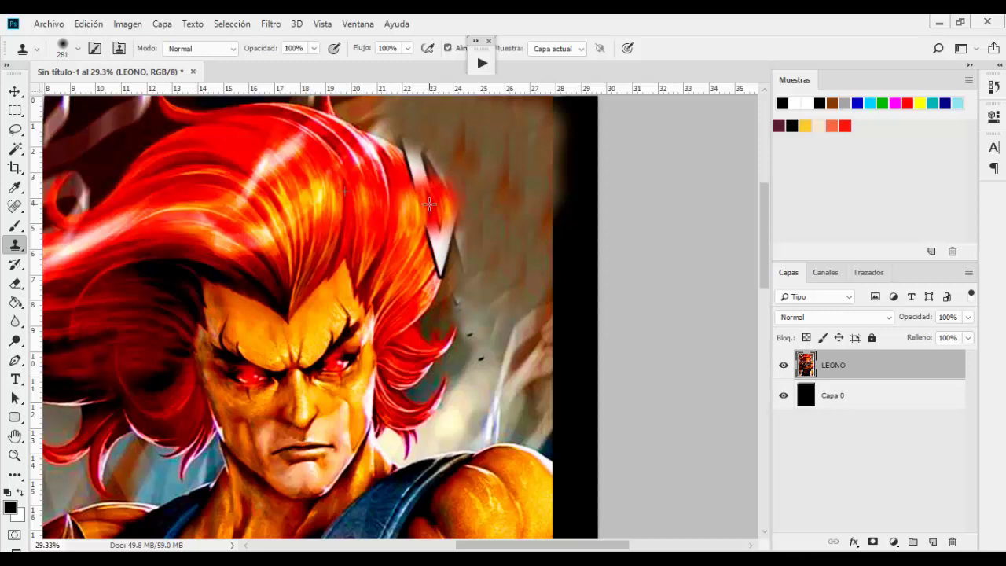
pyautogui.click(478, 318)
pyautogui.hotkey('ctrl', 'z')
pyautogui.moveTo(341, 171)
pyautogui.mouseDown()
pyautogui.moveTo(415, 193)
pyautogui.moveTo(415, 176)
pyautogui.mouseUp()
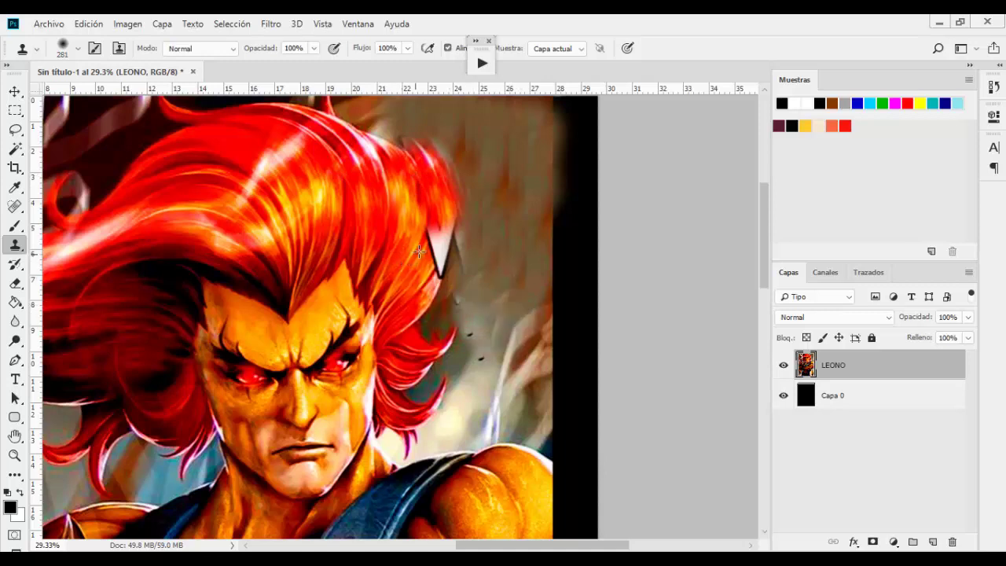
pyautogui.moveTo(419, 251); pyautogui.dragTo(440, 250)
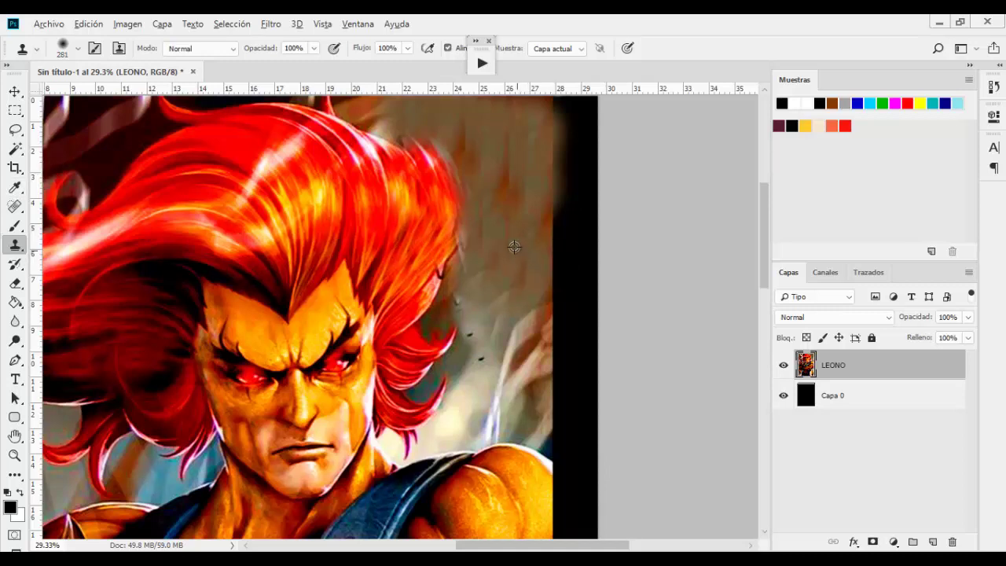
# Raise the Clone Stamp hardness and clean the right edge of the red hair.
pyautogui.click(76, 52)
pyautogui.click(106, 121)
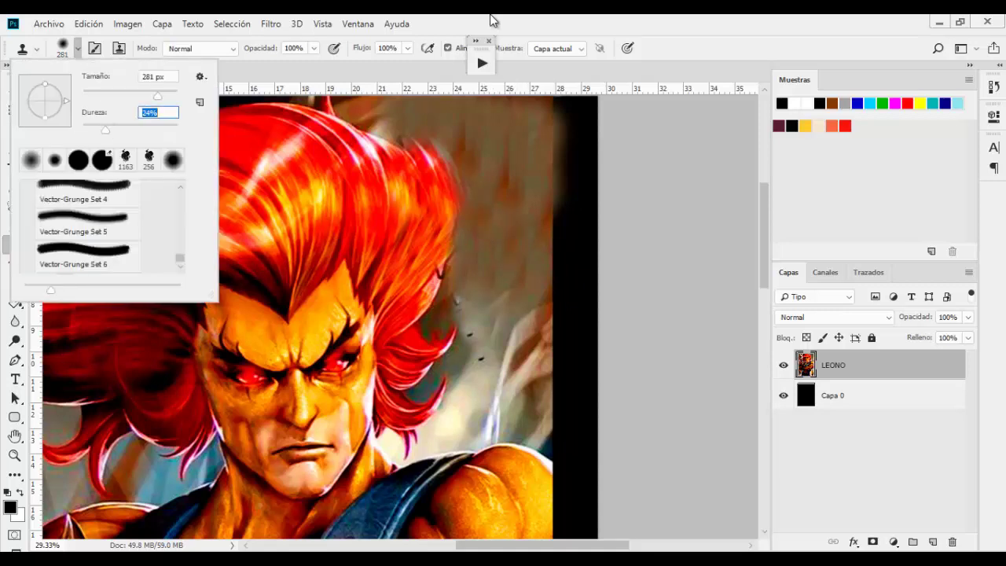
pyautogui.press('Return')
pyautogui.moveTo(469, 199)
pyautogui.mouseDown()
pyautogui.moveTo(475, 155)
pyautogui.moveTo(426, 117)
pyautogui.moveTo(490, 162)
pyautogui.moveTo(420, 117)
pyautogui.moveTo(397, 120)
pyautogui.moveTo(413, 117)
pyautogui.moveTo(448, 141)
pyautogui.mouseUp()
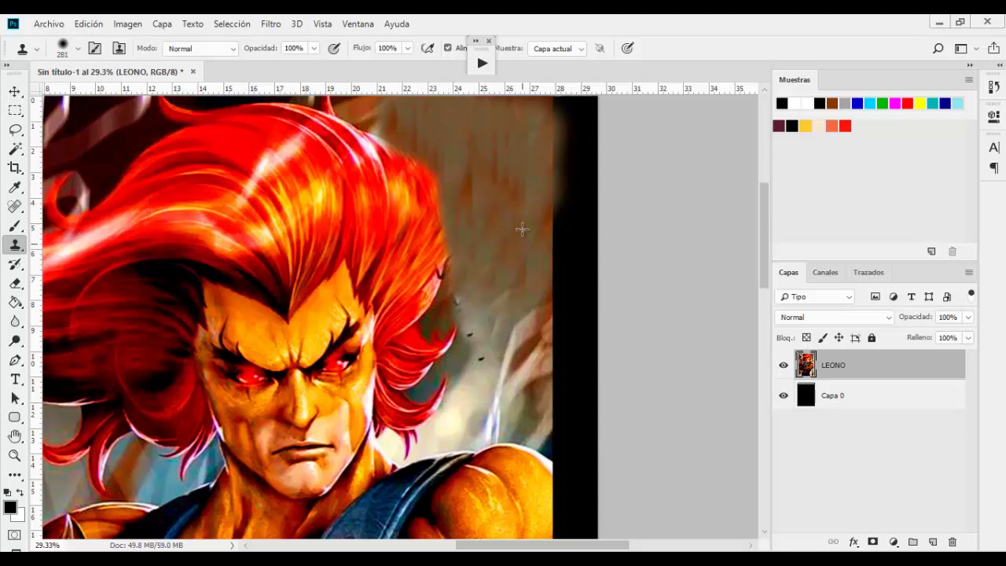
# Set the Clone Stamp brush to 154 px and maximize the Photoshop window again.
pyautogui.scroll(-5, 501, 247)
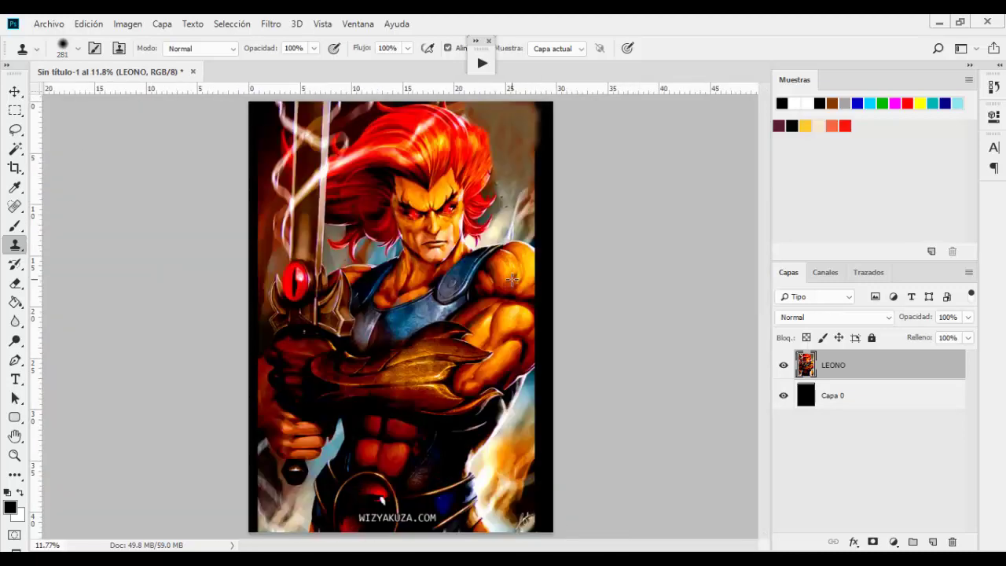
pyautogui.scroll(-1, 511, 279)
pyautogui.scroll(-1, 512, 279)
pyautogui.scroll(-1, 512, 281)
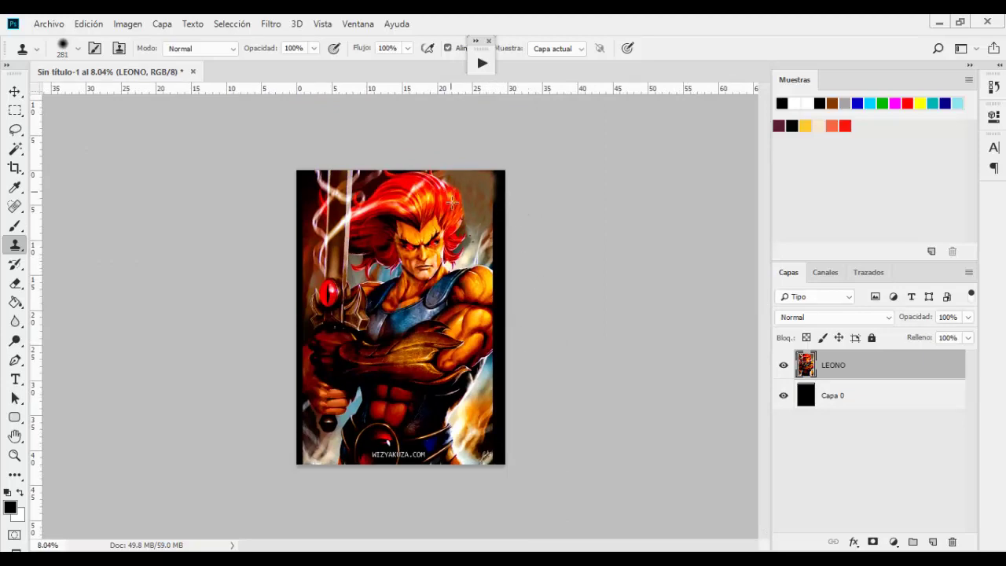
pyautogui.scroll(2, 477, 234)
pyautogui.scroll(2, 488, 227)
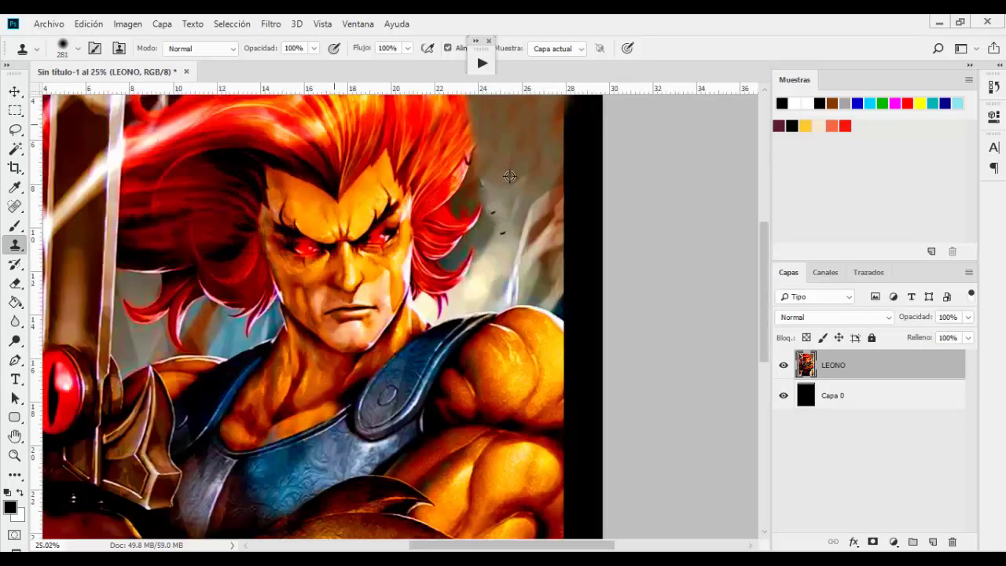
pyautogui.scroll(3, 503, 204)
pyautogui.scroll(1, 511, 213)
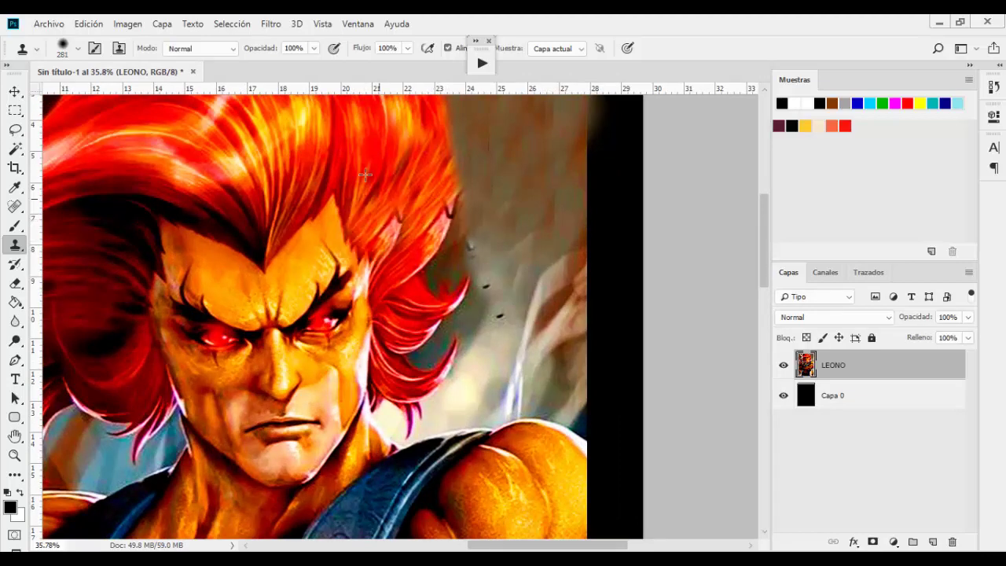
pyautogui.click(78, 49)
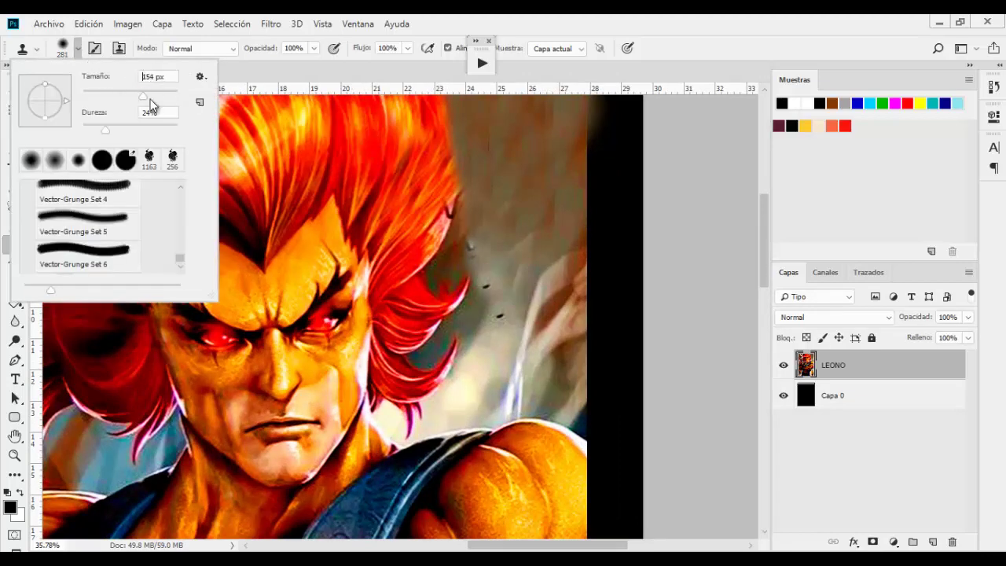
pyautogui.doubleClick(502, 13)
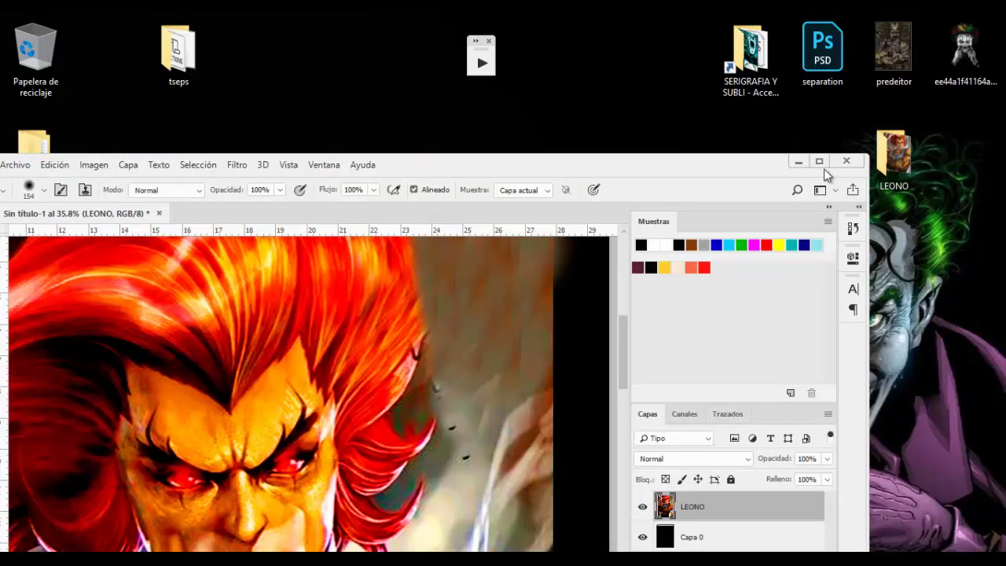
pyautogui.click(819, 163)
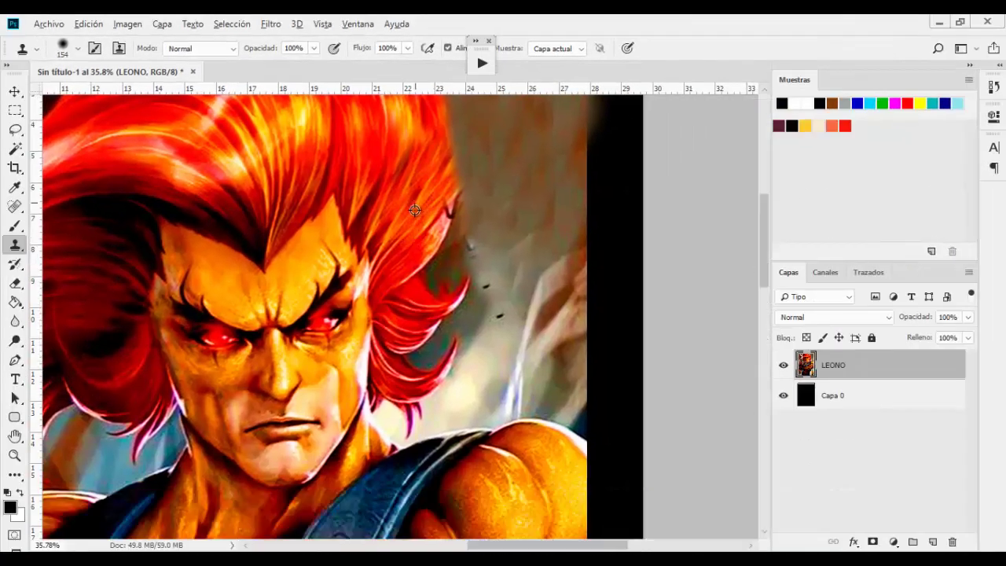
# Clone background over the dark mark and two small specks beside the hair.
pyautogui.moveTo(431, 223); pyautogui.dragTo(440, 209)
pyautogui.moveTo(485, 287); pyautogui.dragTo(500, 316)
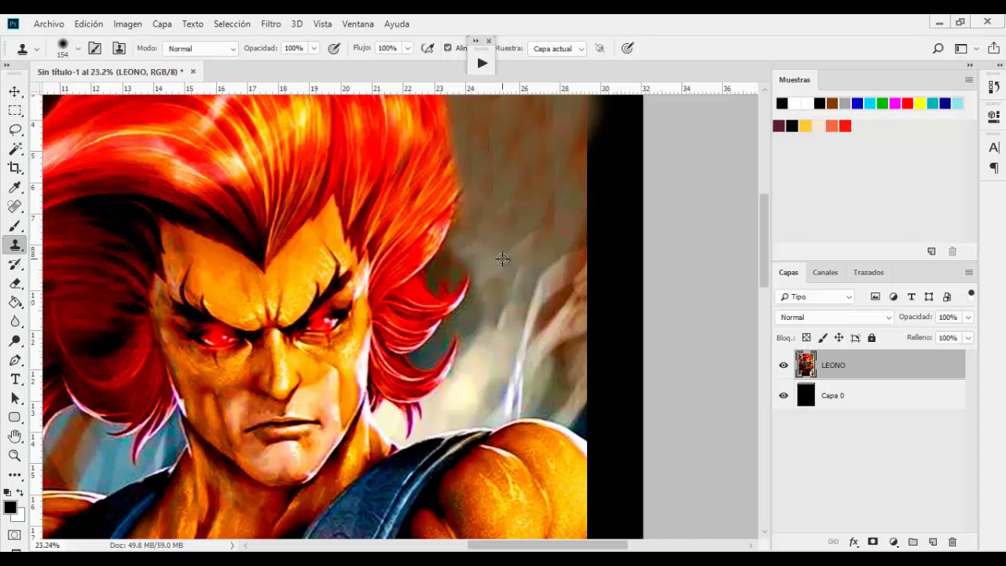
pyautogui.keyDown('alt'); pyautogui.scroll(-5, 502, 258); pyautogui.keyUp('alt')
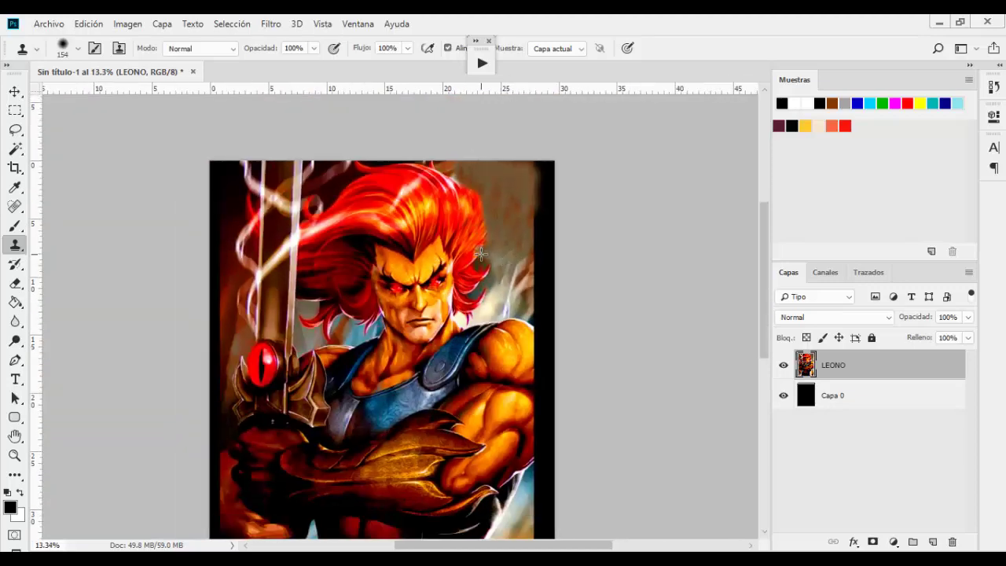
# Heal away the WIZYAKUZA.COM watermark at the bottom with the Spot Healing Brush.
pyautogui.scroll(-2, 440, 299)
pyautogui.scroll(-2, 370, 393)
pyautogui.scroll(-2, 314, 472)
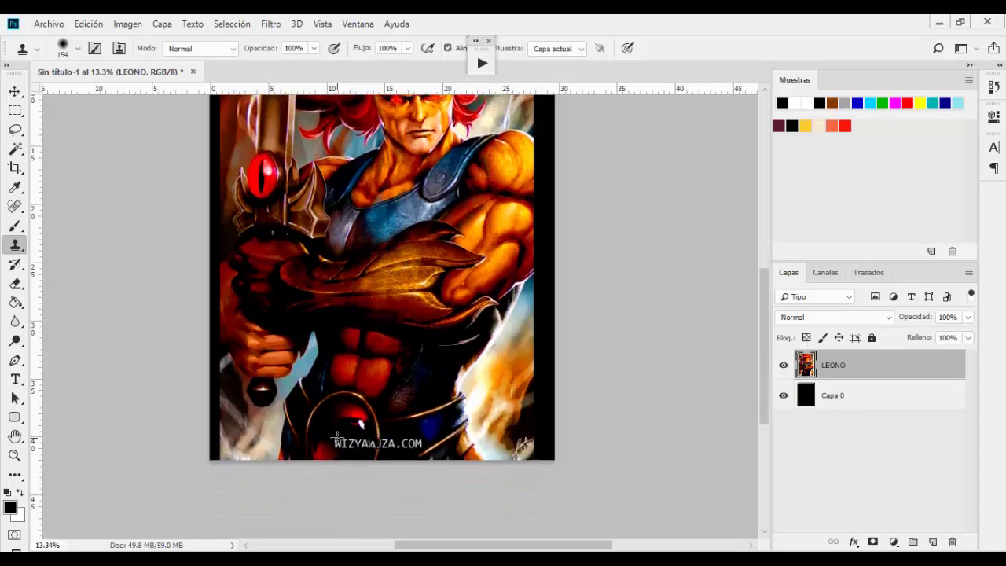
pyautogui.click(14, 209)
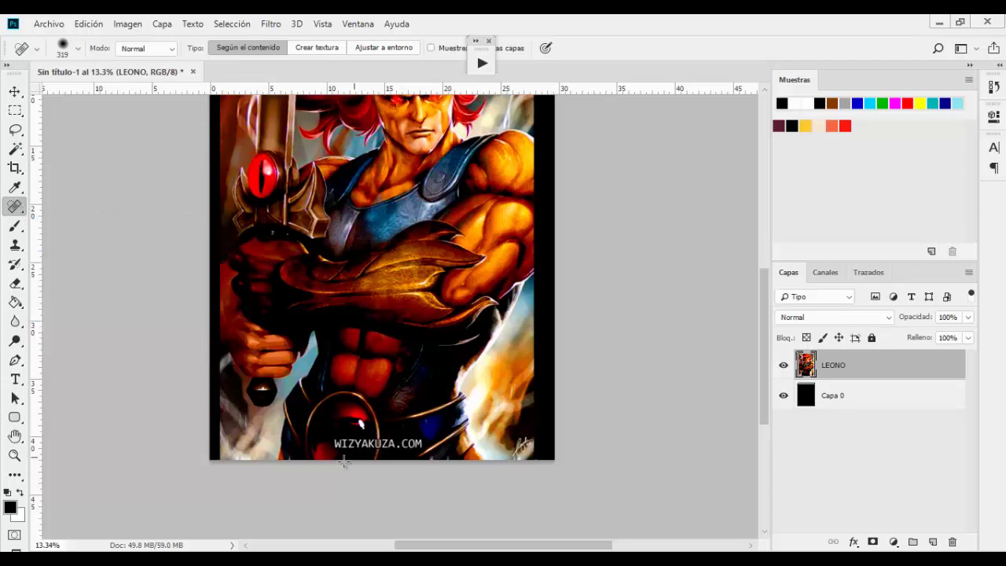
pyautogui.moveTo(348, 443); pyautogui.dragTo(424, 444)
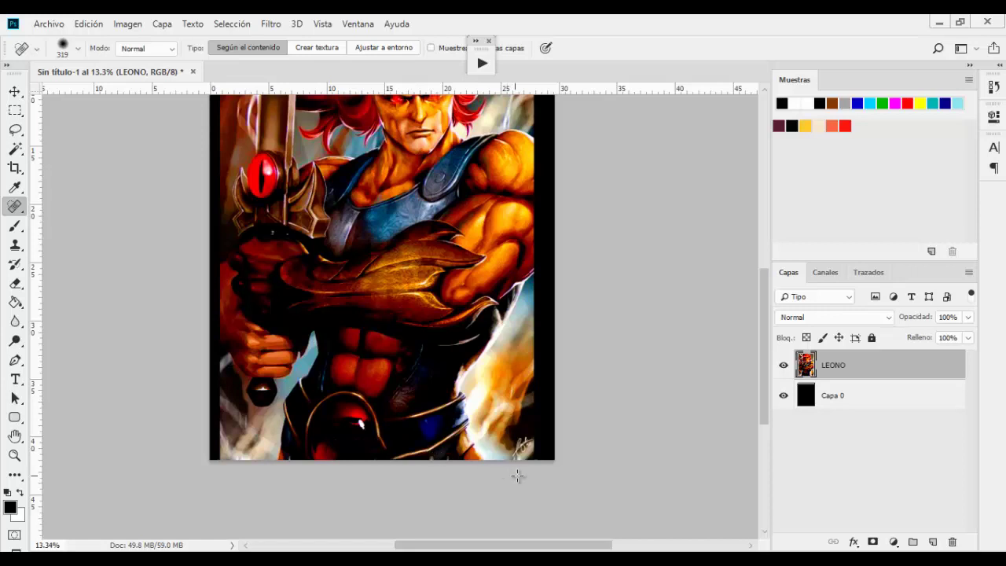
# Try healing the bottom-right signature, undo it, and zoom out.
pyautogui.click(520, 445)
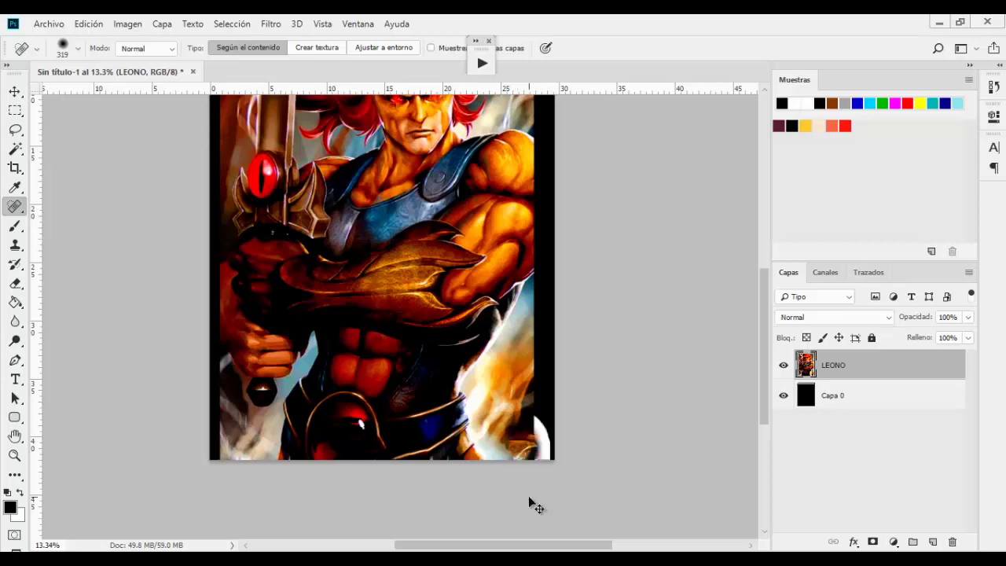
pyautogui.hotkey('ctrl', 'z')
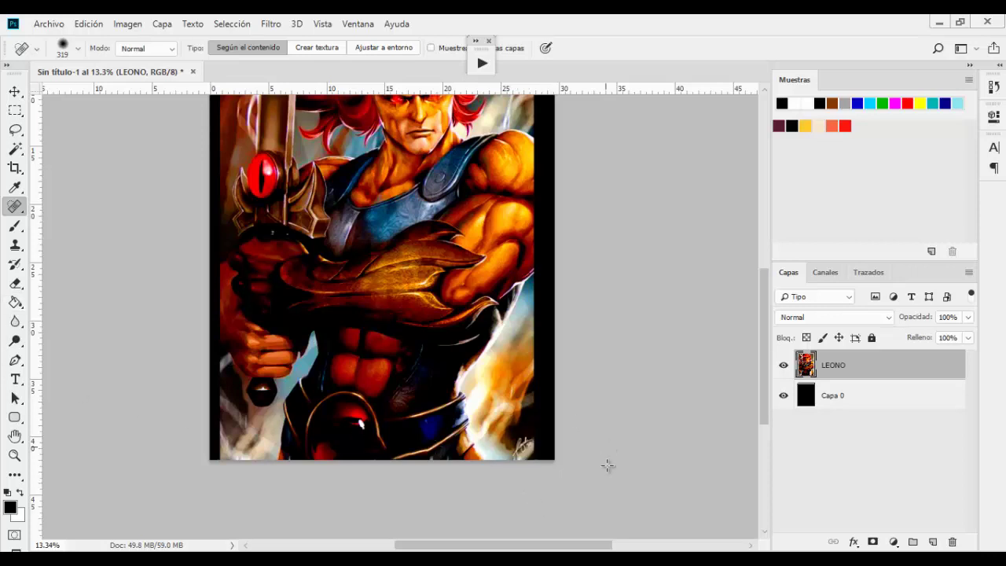
pyautogui.scroll(2, 484, 389)
pyautogui.scroll(2, 471, 369)
pyautogui.scroll(1, 459, 346)
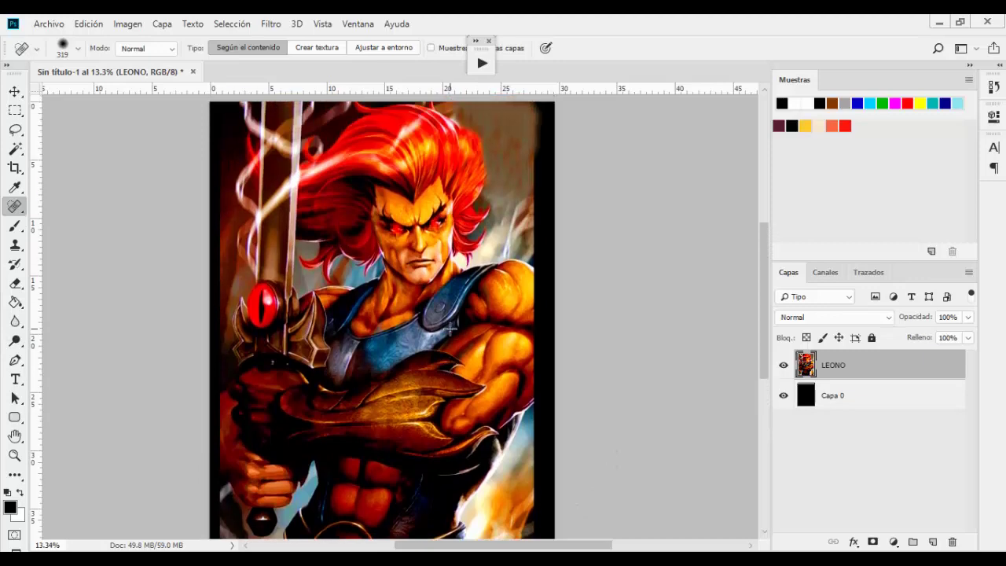
pyautogui.keyDown('alt'); pyautogui.scroll(-1, 450, 328); pyautogui.keyUp('alt')
pyautogui.scroll(-1, 450, 328)
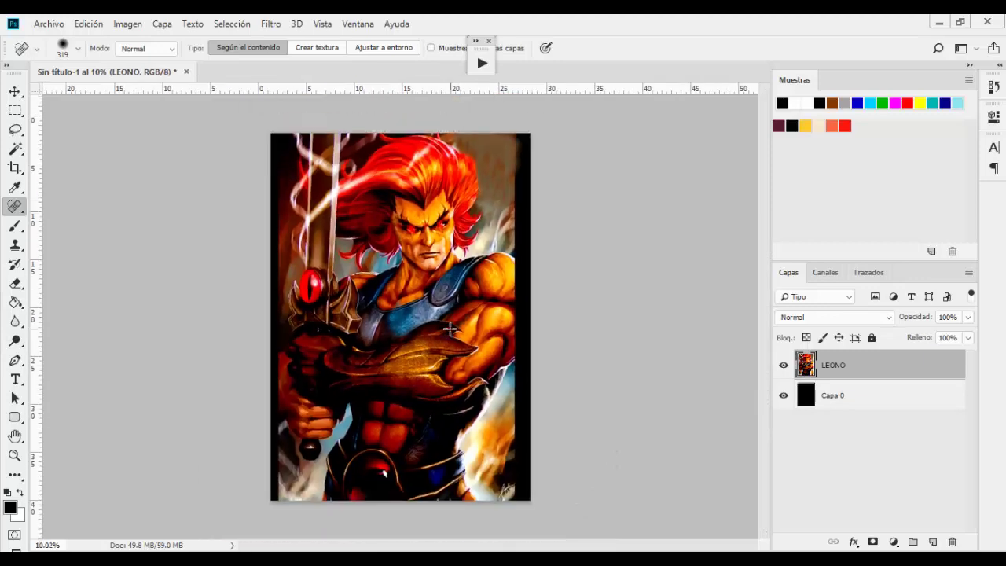
pyautogui.click(15, 91)
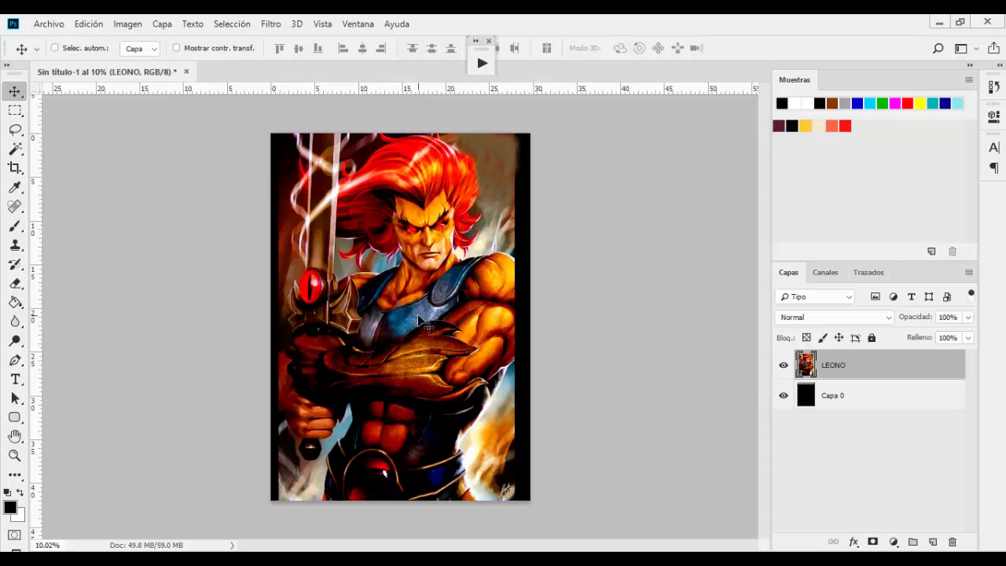
# Free-transform the LEONO layer from its bottom corners to about 109% so it fills the canvas.
pyautogui.hotkey('ctrl', 't')
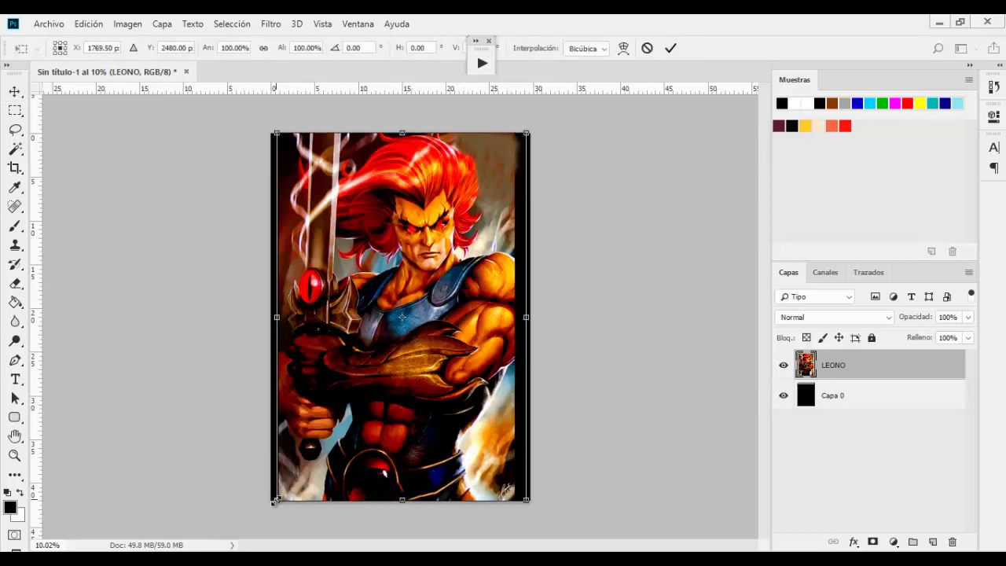
pyautogui.moveTo(274, 503); pyautogui.dragTo(270, 510)
pyautogui.moveTo(525, 511); pyautogui.dragTo(547, 536)
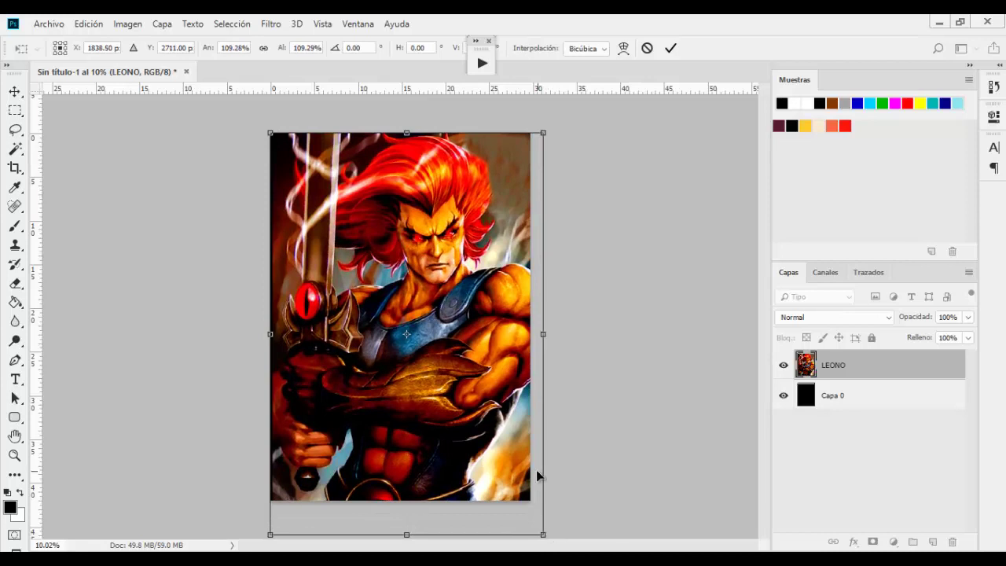
pyautogui.press('Return')
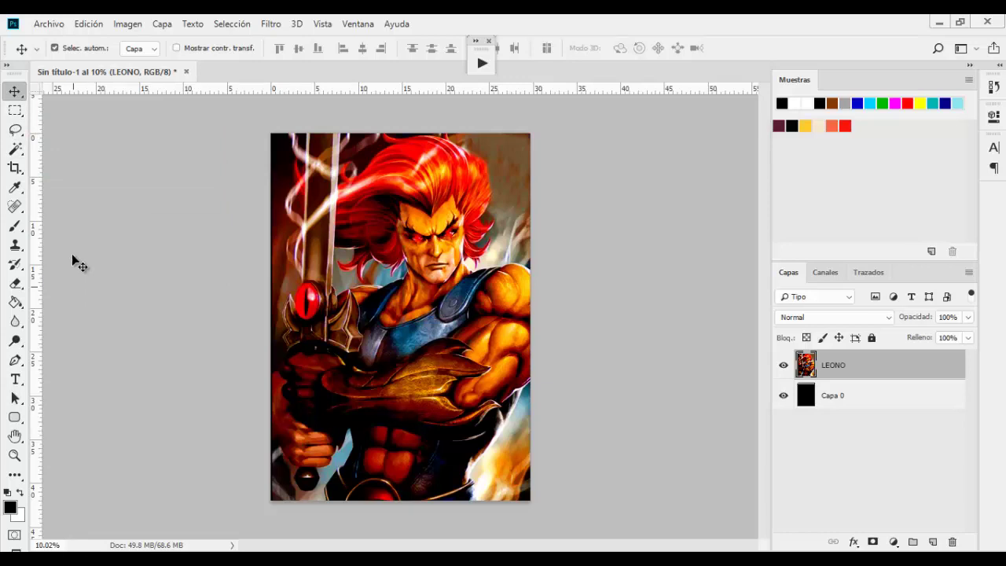
# Switch to the Brush tool and set a soft 102 px brush size.
pyautogui.click(49, 26)
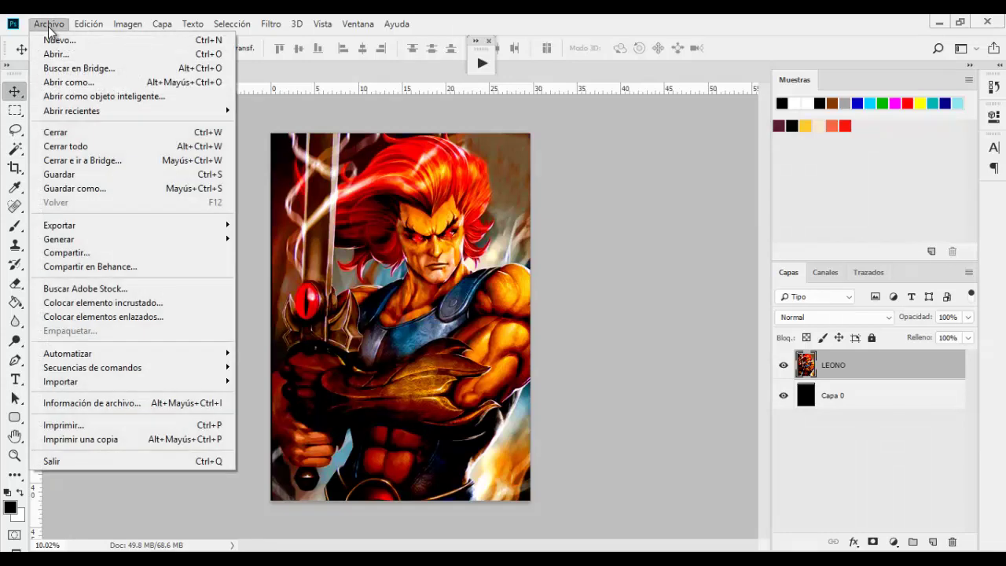
pyautogui.click(471, 220)
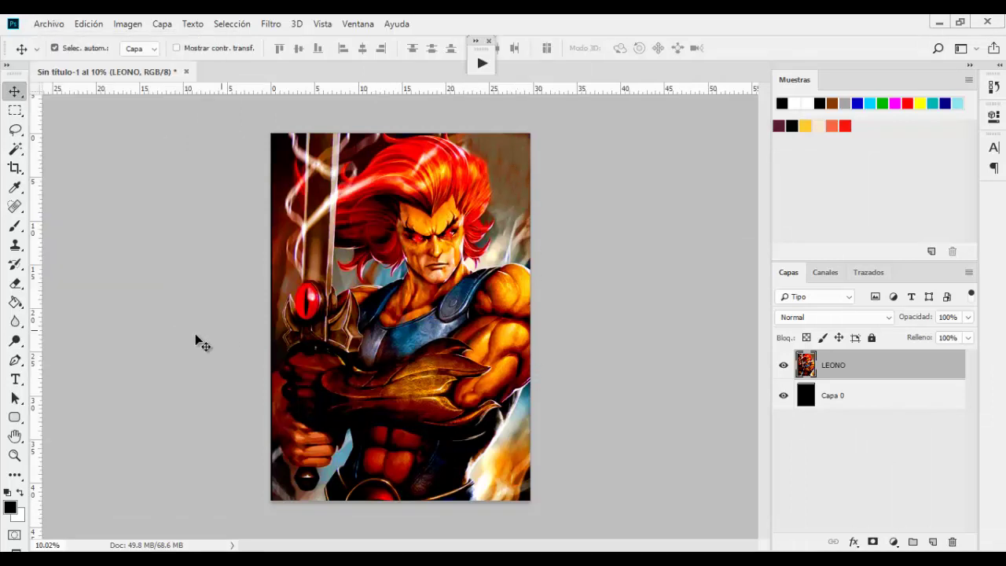
pyautogui.click(18, 228)
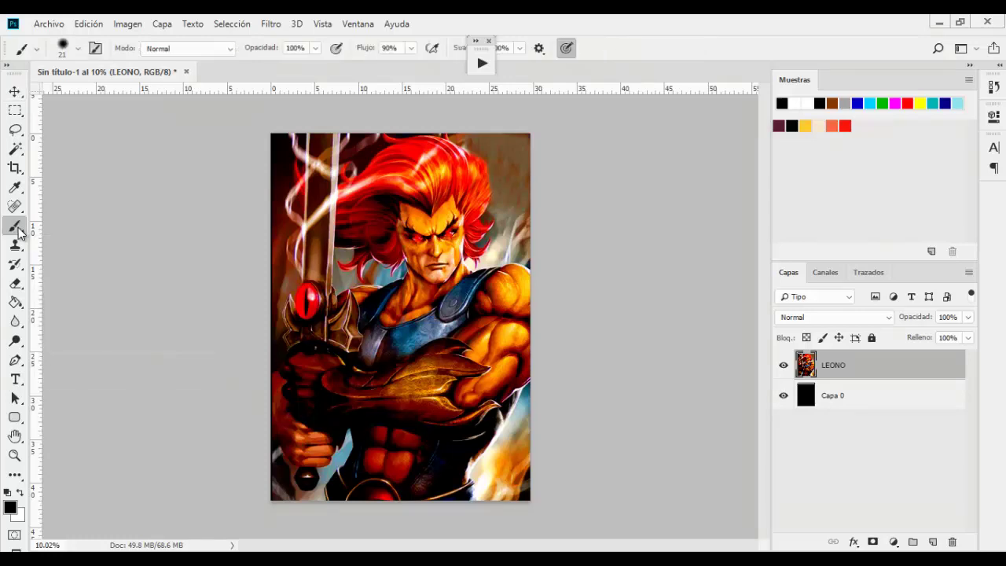
pyautogui.click(78, 48)
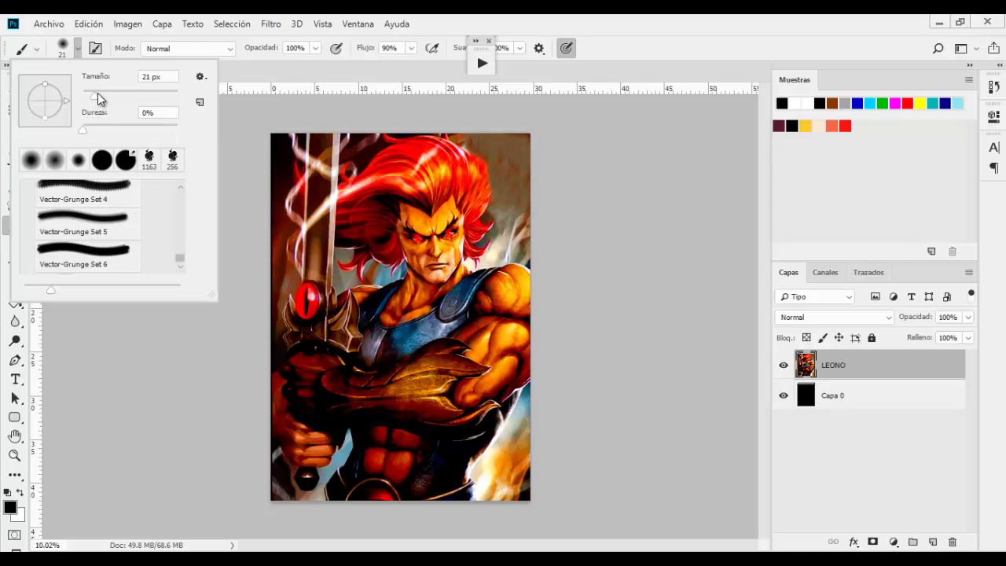
pyautogui.click(132, 98)
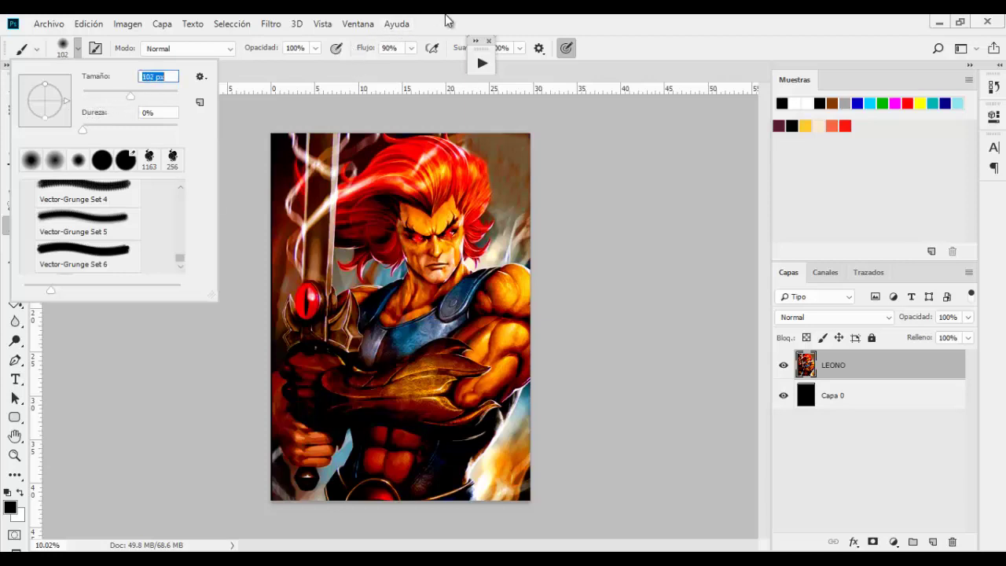
pyautogui.press('Return')
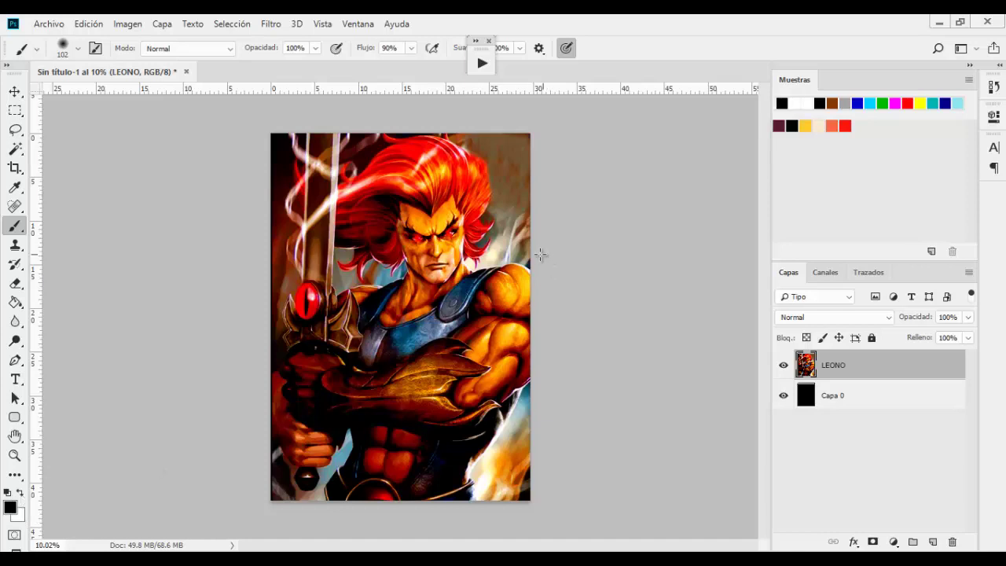
# Paint a test stroke along the artwork's right edge, then undo it.
pyautogui.moveTo(526, 278); pyautogui.dragTo(553, 419)
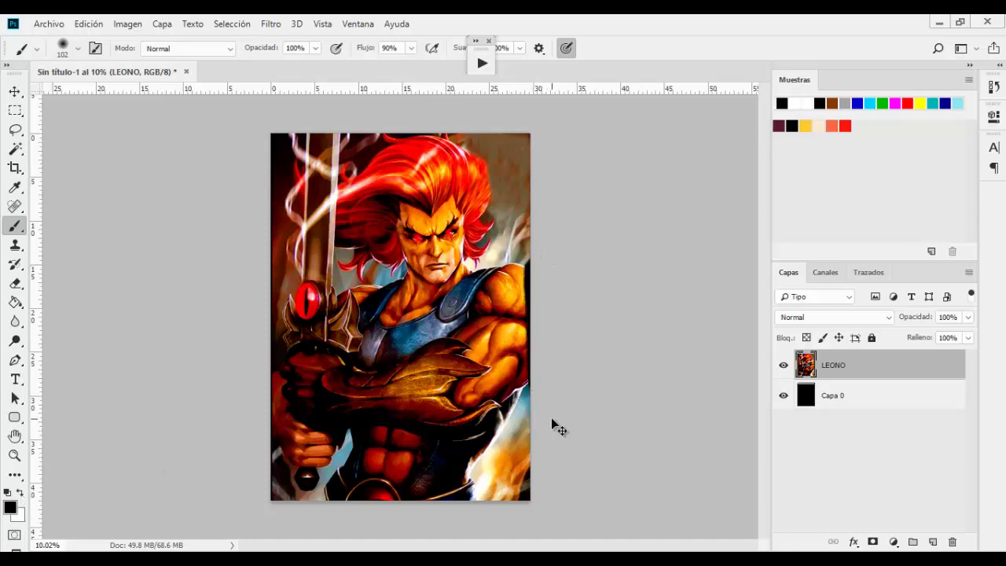
pyautogui.hotkey('ctrl', 'z')
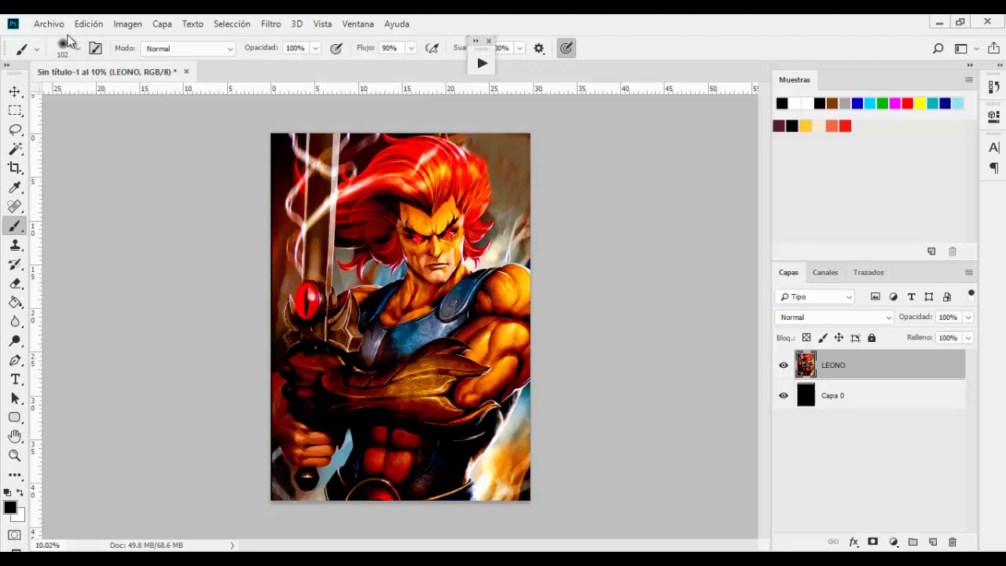
pyautogui.click(49, 24)
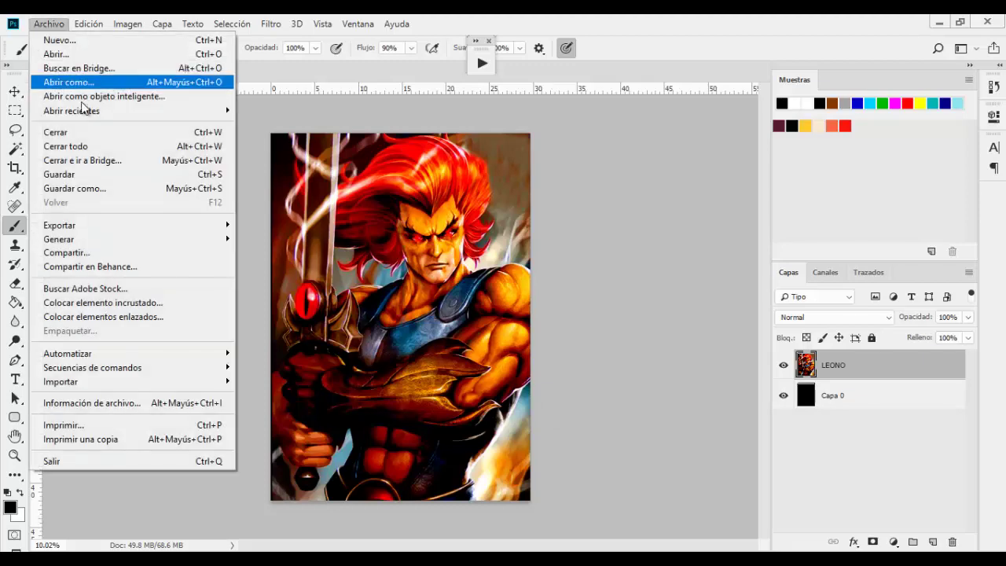
# Place the grunge frame fghj from D:\SERIGRAFIA Y SUBLI as an embedded element.
pyautogui.click(76, 302)
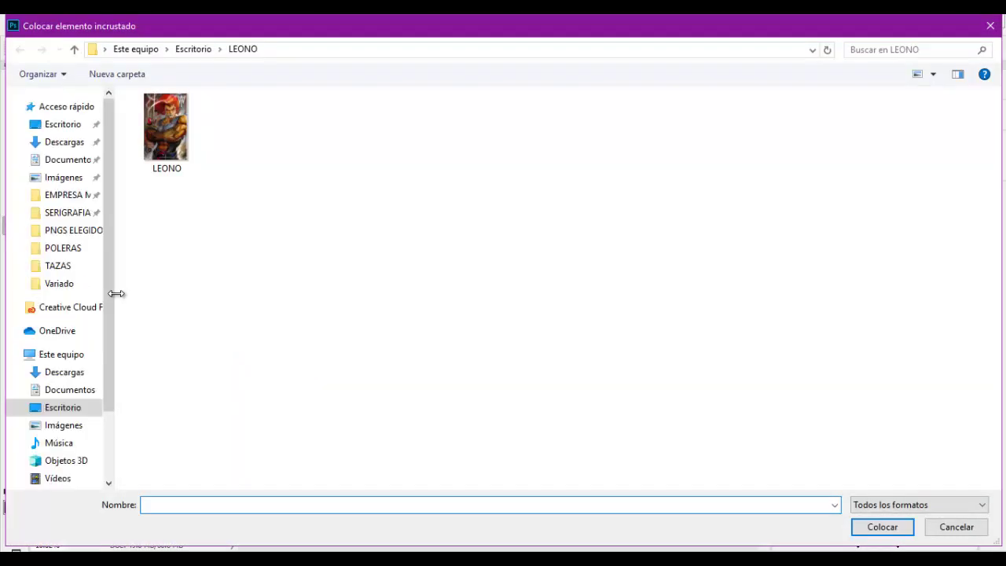
pyautogui.scroll(-1, 112, 314)
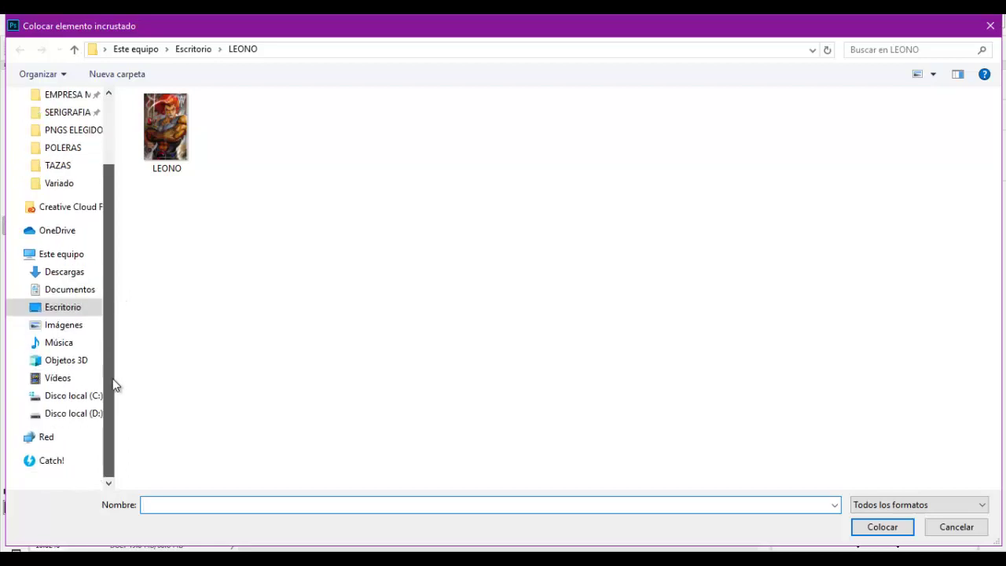
pyautogui.scroll(2, 70, 322)
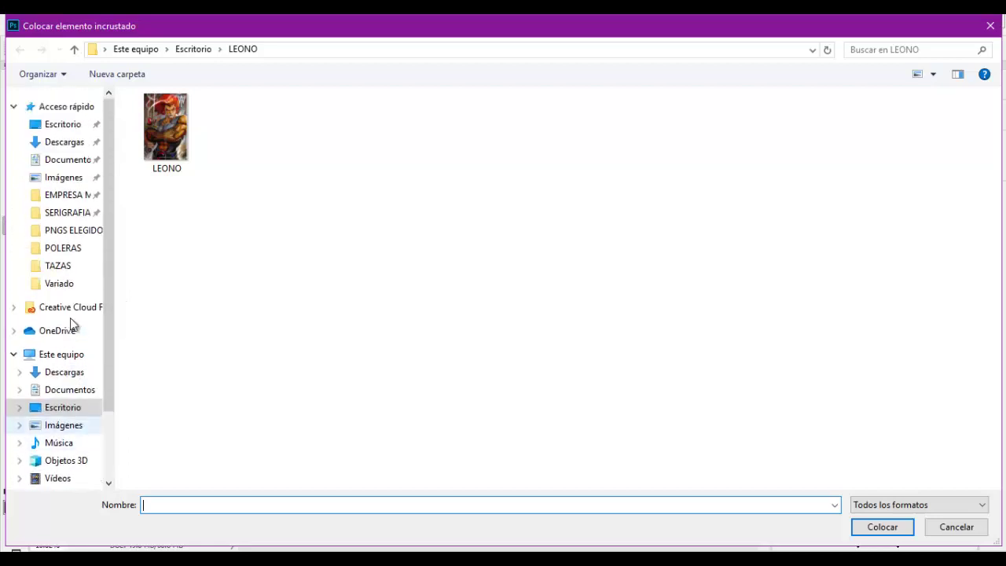
pyautogui.click(64, 218)
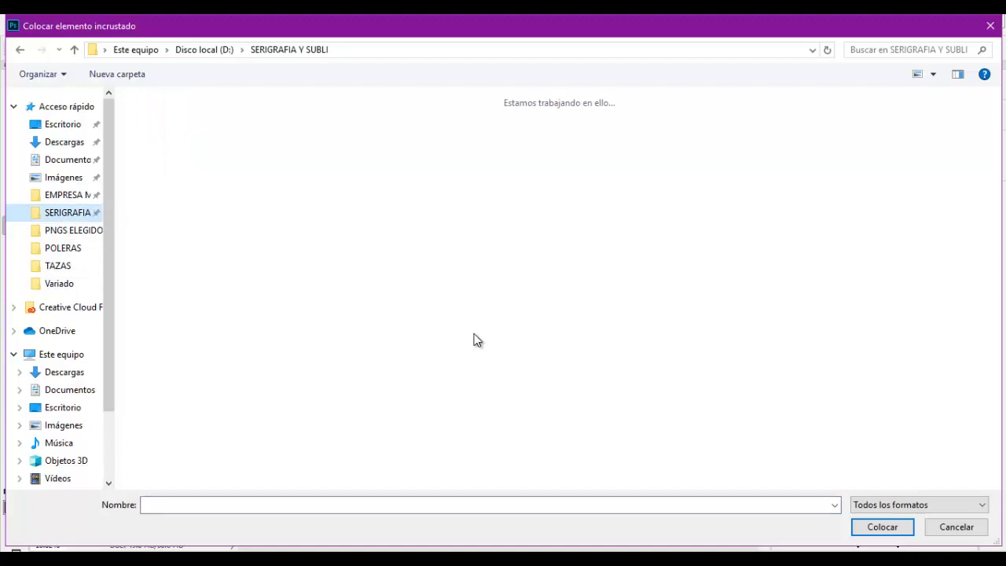
pyautogui.scroll(-2, 550, 322)
pyautogui.scroll(-5, 614, 311)
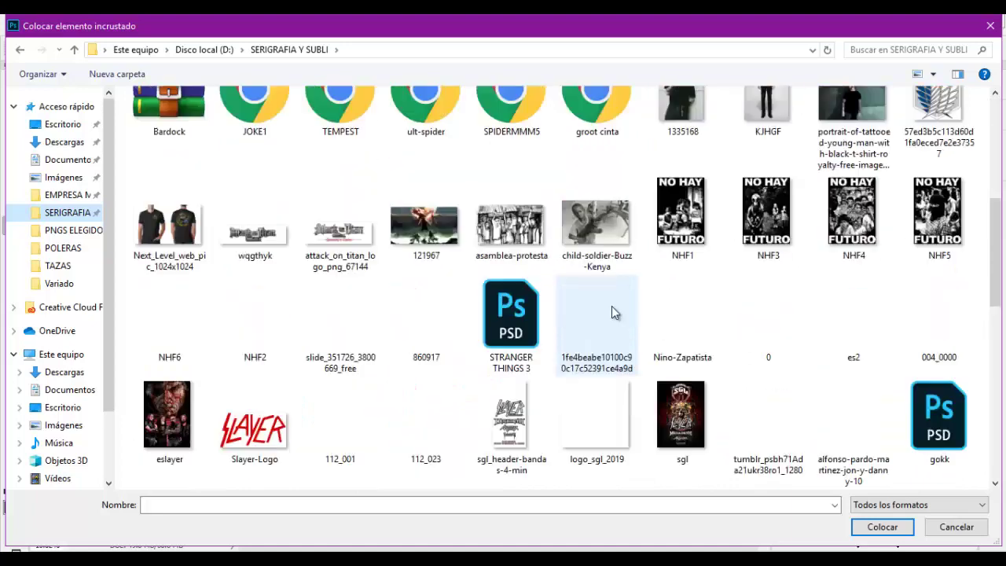
pyautogui.scroll(-5, 614, 312)
pyautogui.click(261, 447)
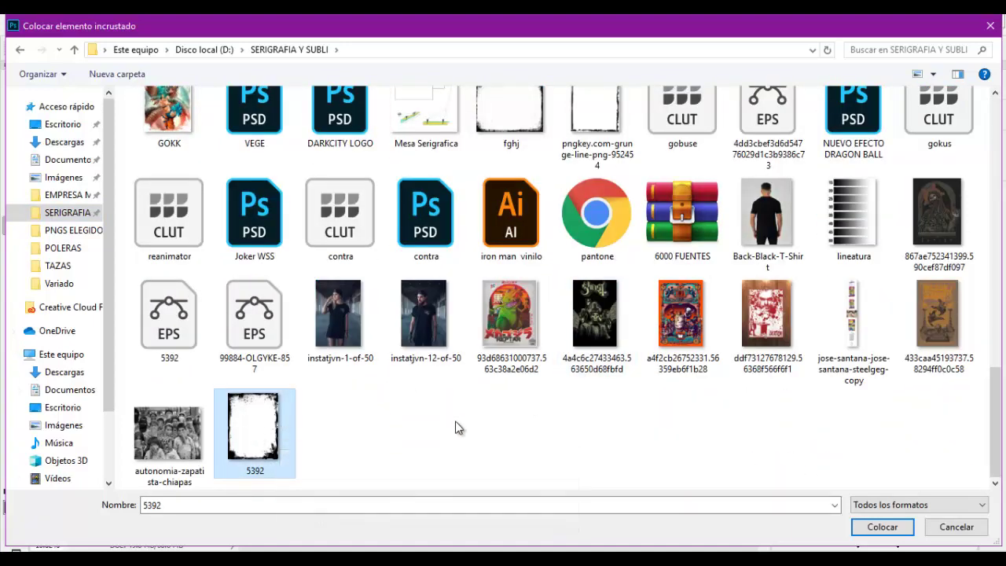
pyautogui.scroll(2, 458, 427)
pyautogui.click(510, 244)
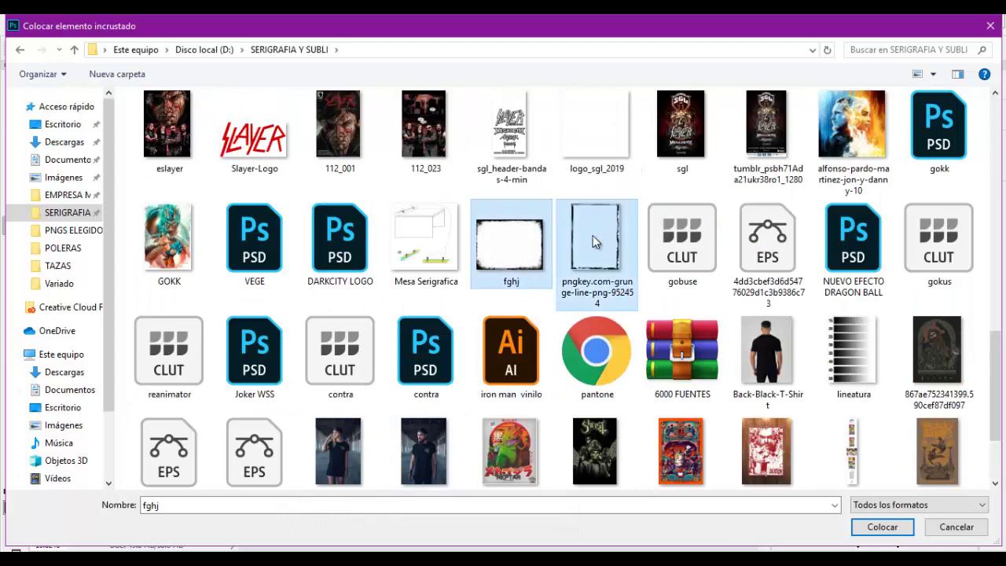
pyautogui.click(592, 235)
pyautogui.doubleClick(496, 251)
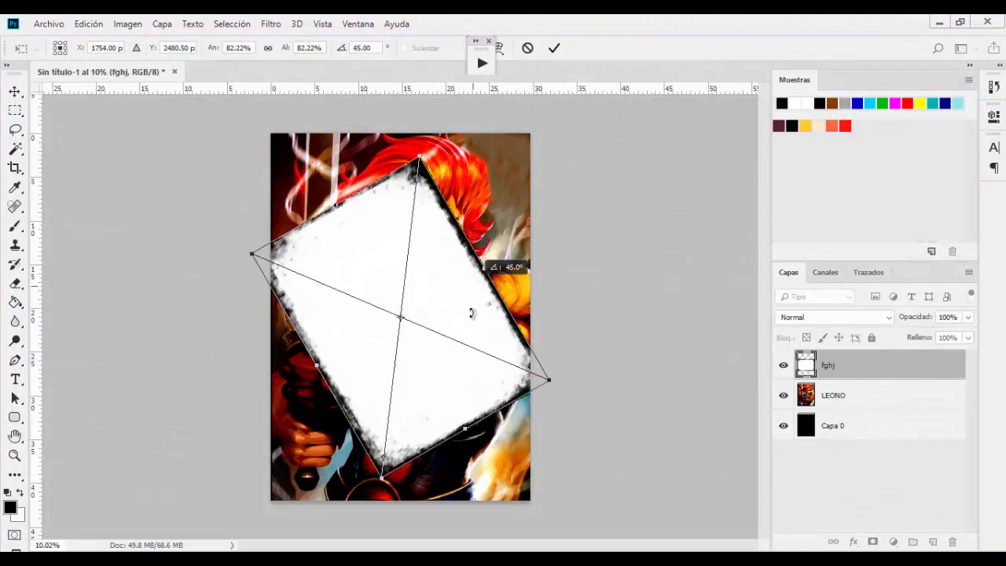
# Rotate the fghj frame 90° to portrait and stretch it to the canvas's right and bottom edges.
pyautogui.moveTo(422, 203)
pyautogui.mouseDown()
pyautogui.moveTo(463, 330)
pyautogui.moveTo(429, 299)
pyautogui.moveTo(440, 281)
pyautogui.moveTo(530, 265)
pyautogui.mouseUp()
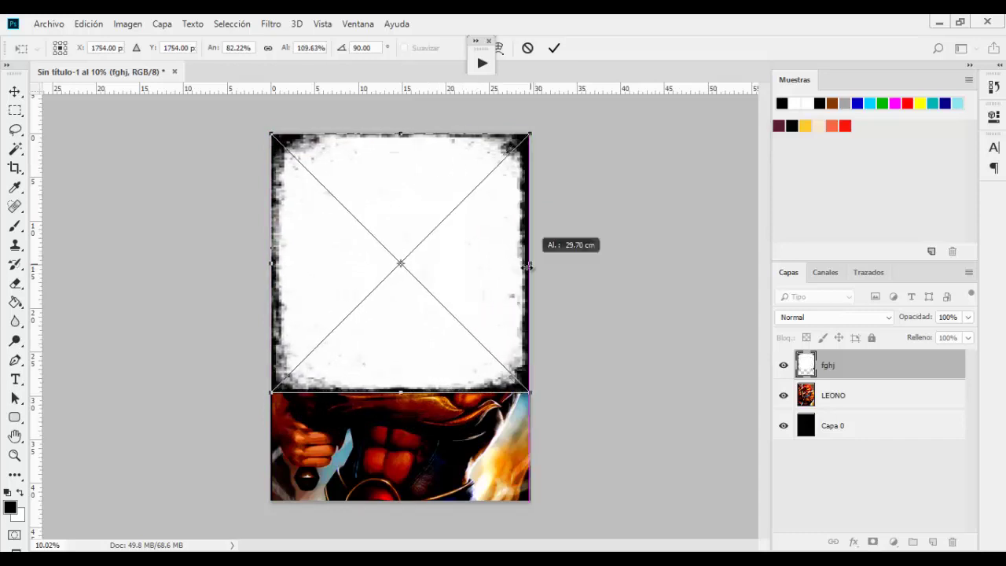
pyautogui.moveTo(401, 391); pyautogui.dragTo(402, 499)
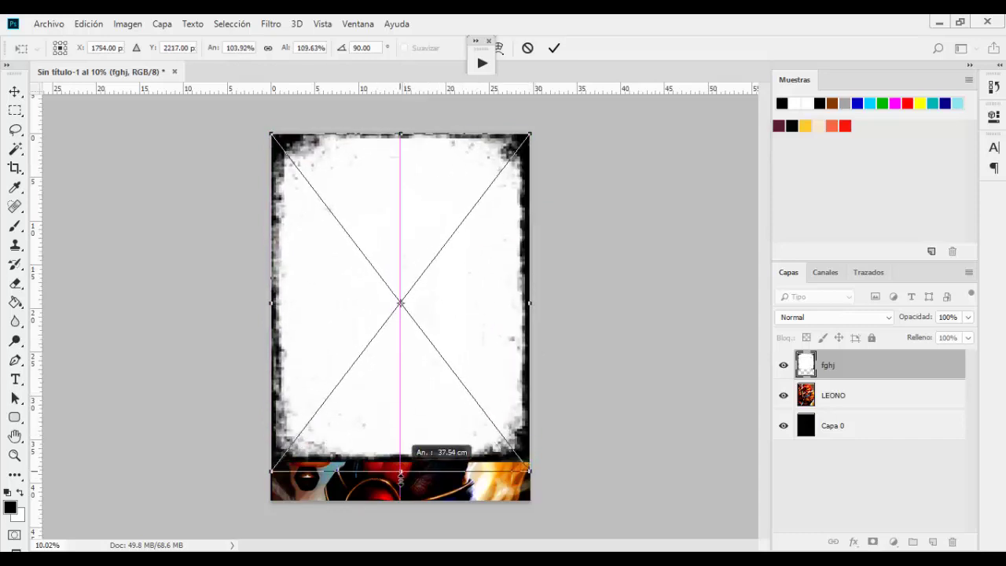
pyautogui.press('Return')
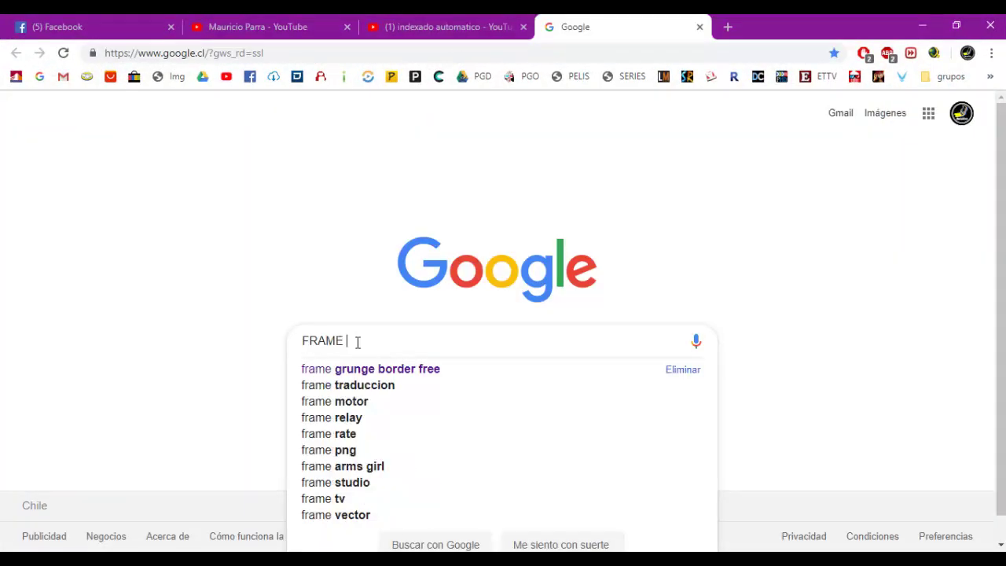
# Search Google for 'FRAME GRUNGE BORDER' and show the image results.
pyautogui.write('GRUNG')
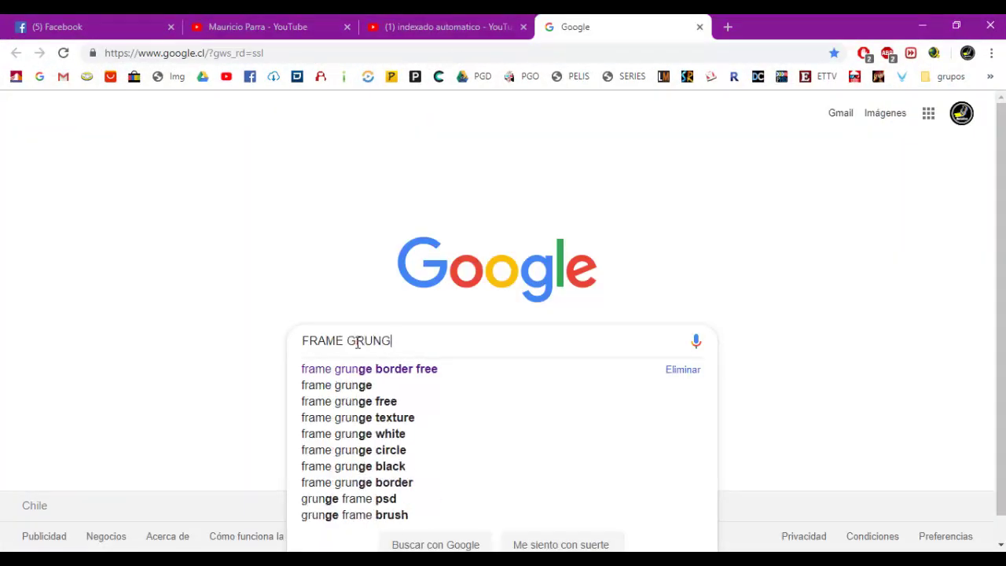
pyautogui.write('E BOR')
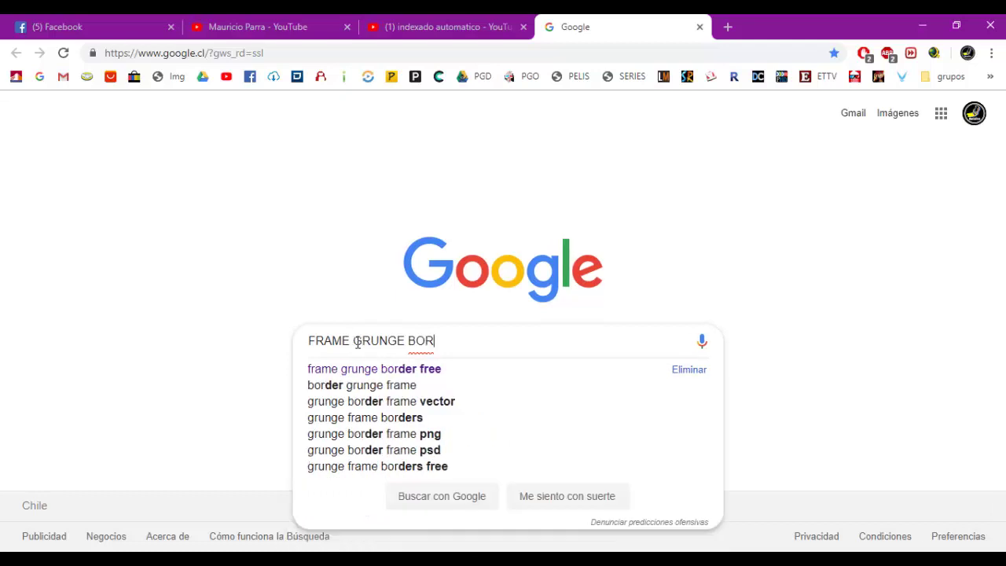
pyautogui.write('DER')
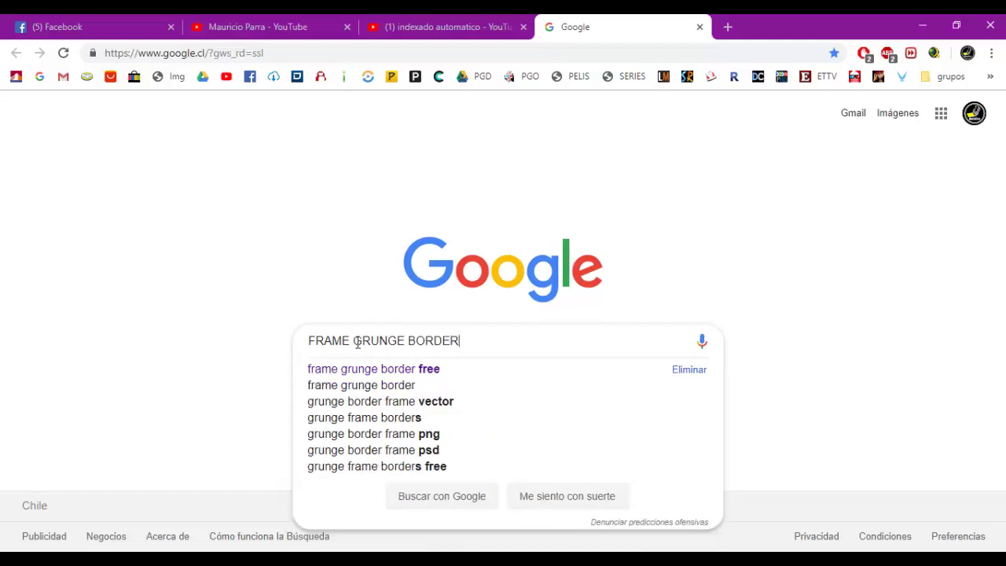
pyautogui.press('Return')
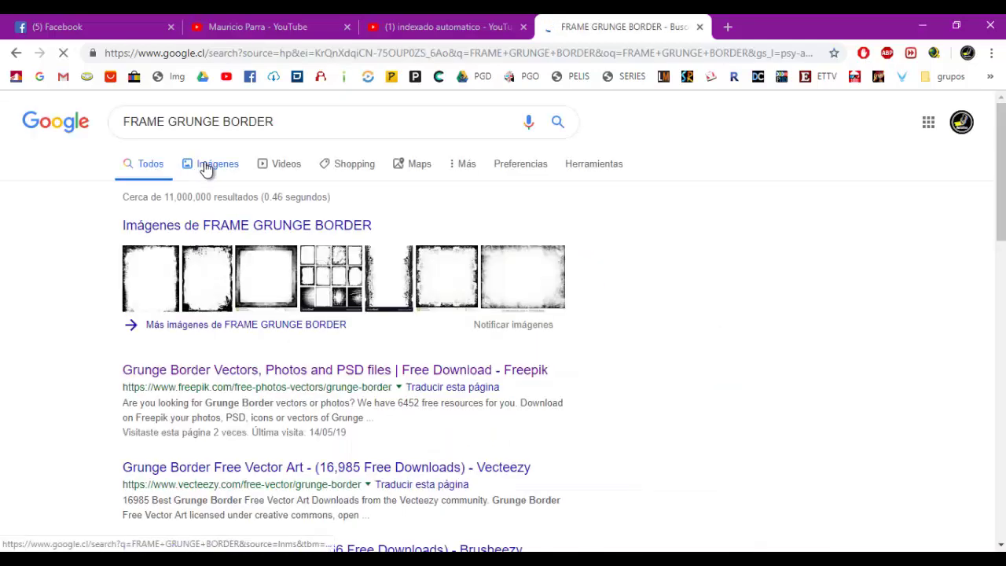
pyautogui.click(205, 167)
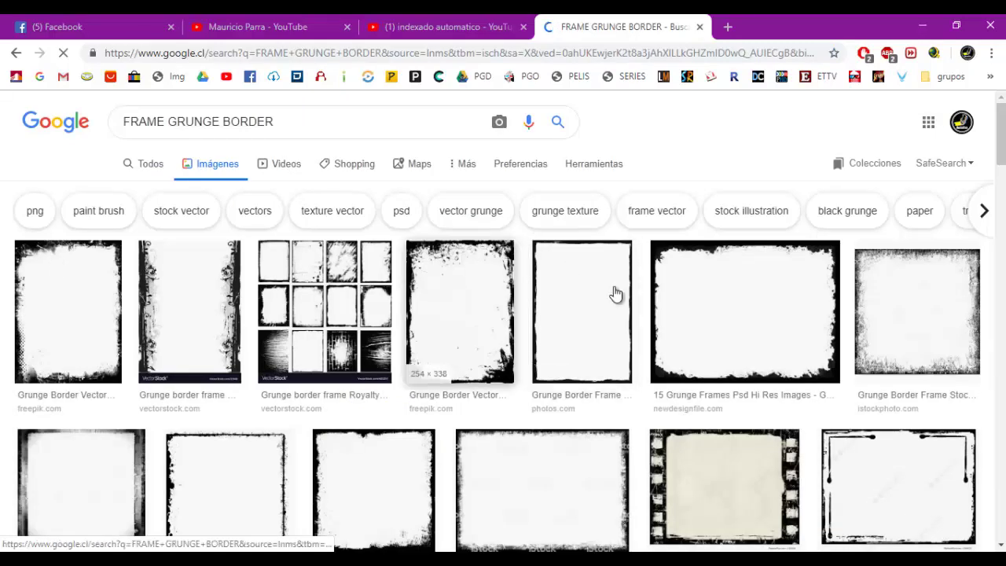
pyautogui.scroll(-5, 683, 288)
pyautogui.scroll(5, 682, 288)
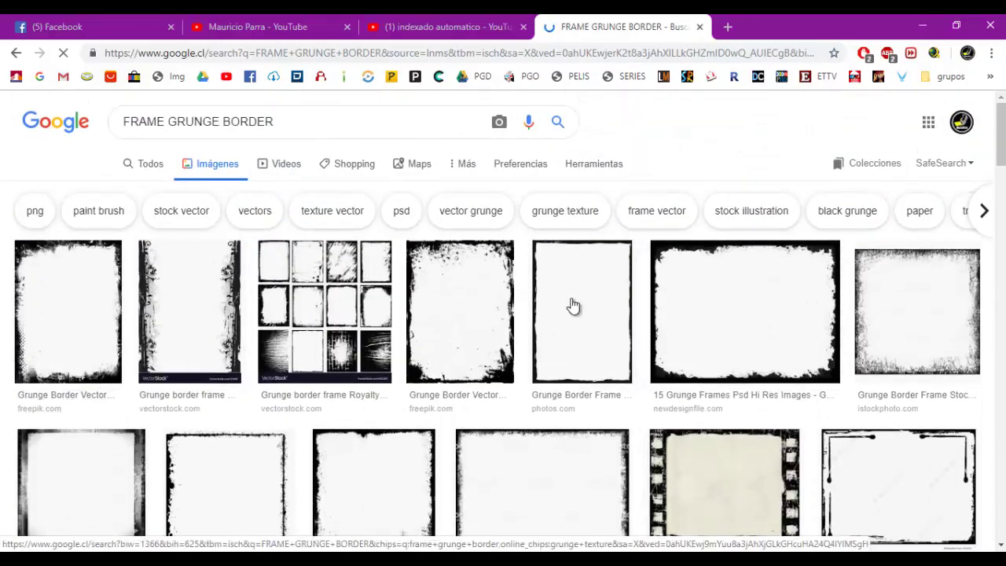
# Filter the image results to Grande size and refine the query to 'FRAME GRUNGE BORDER PNG'.
pyautogui.click(597, 163)
pyautogui.click(142, 190)
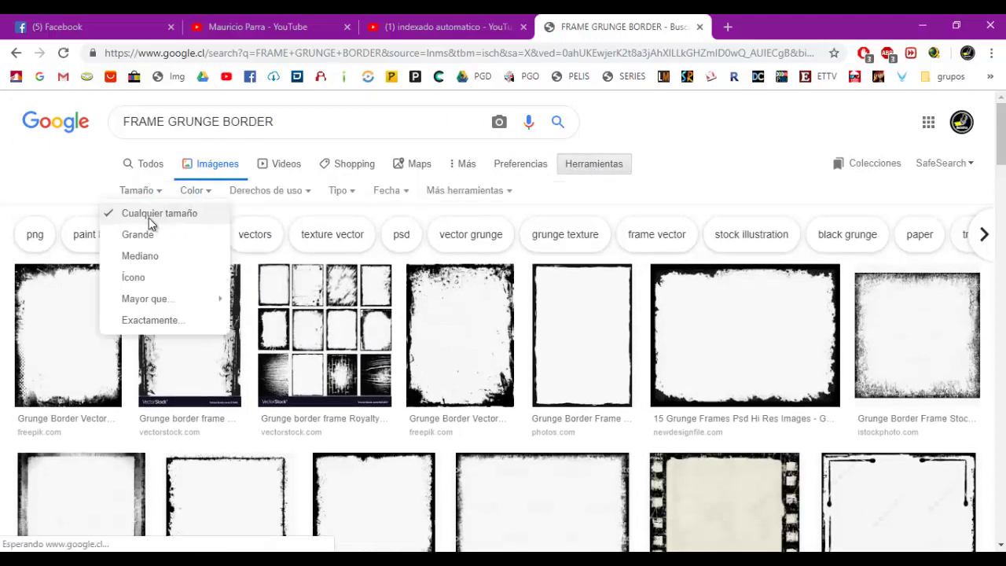
pyautogui.click(145, 235)
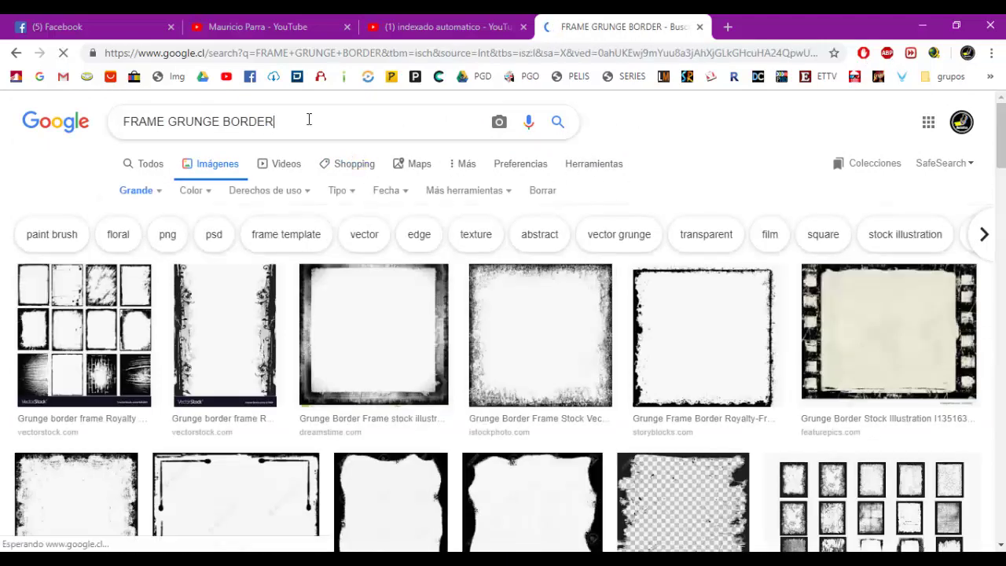
pyautogui.click(309, 120)
pyautogui.write('G')
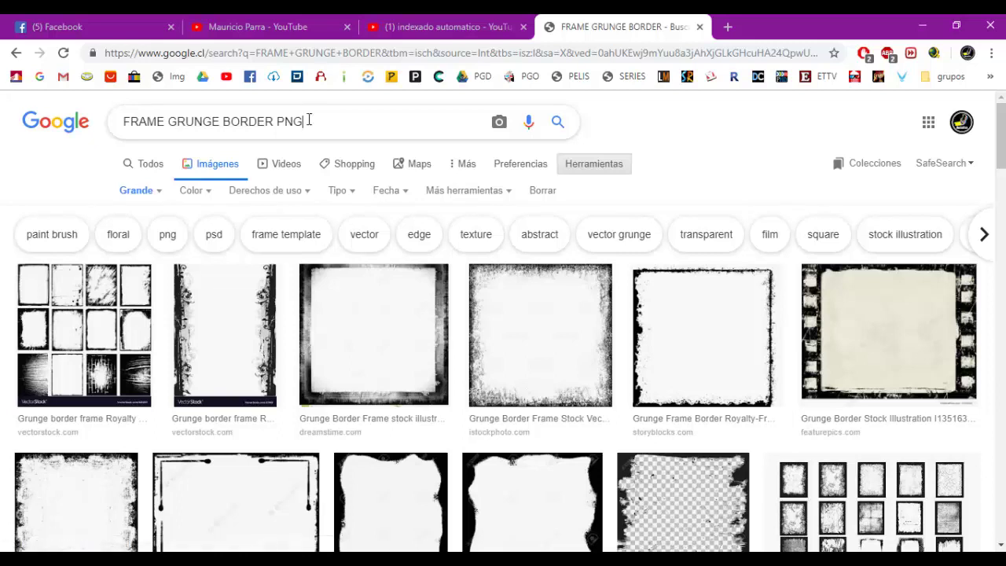
pyautogui.press('Return')
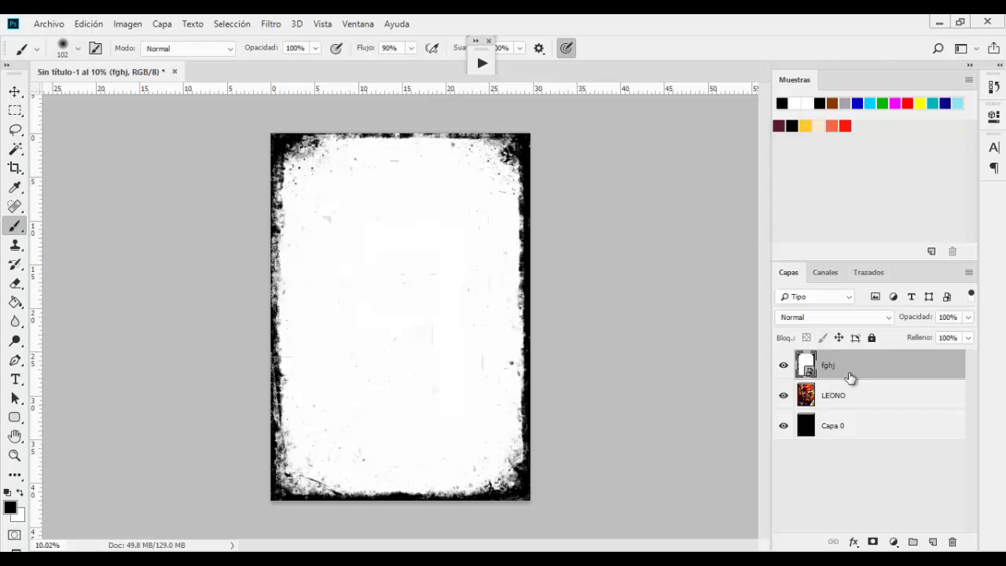
# Rasterize the fghj frame layer and set its blend mode to Oscurecer.
pyautogui.rightClick(848, 377)
pyautogui.click(662, 267)
pyautogui.click(809, 318)
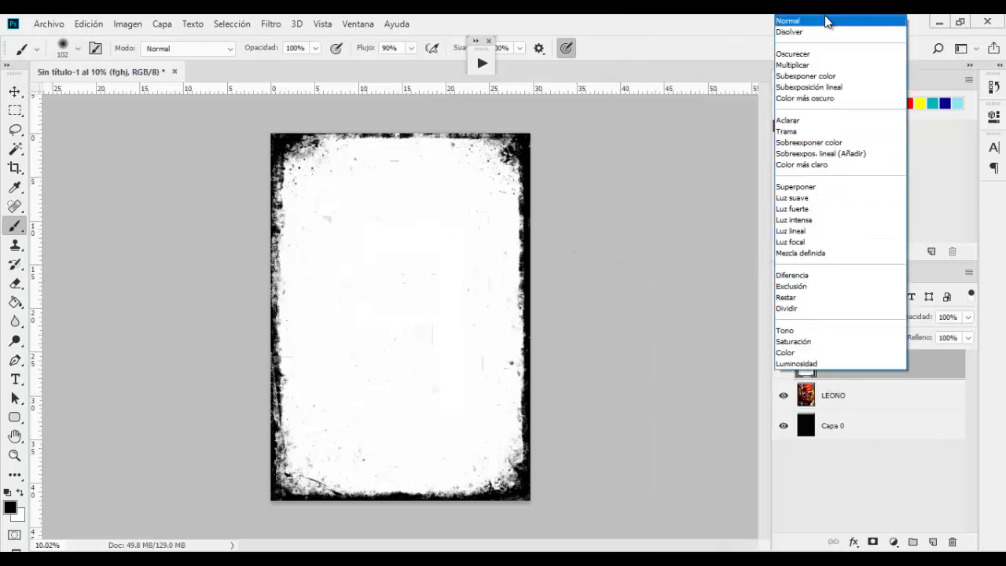
pyautogui.click(795, 53)
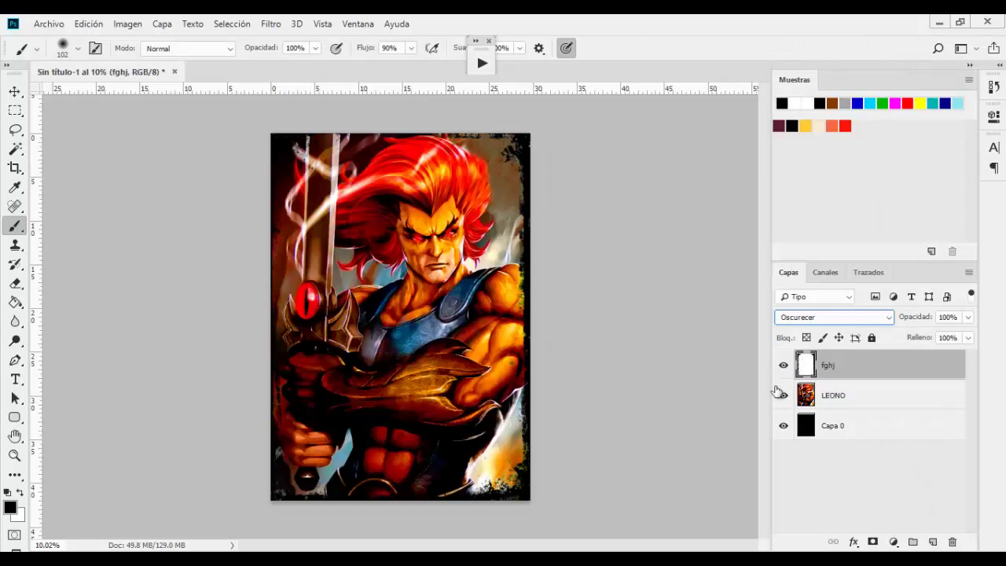
# Try other blend modes on the fghj frame and settle on Subexposición lineal.
pyautogui.click(803, 318)
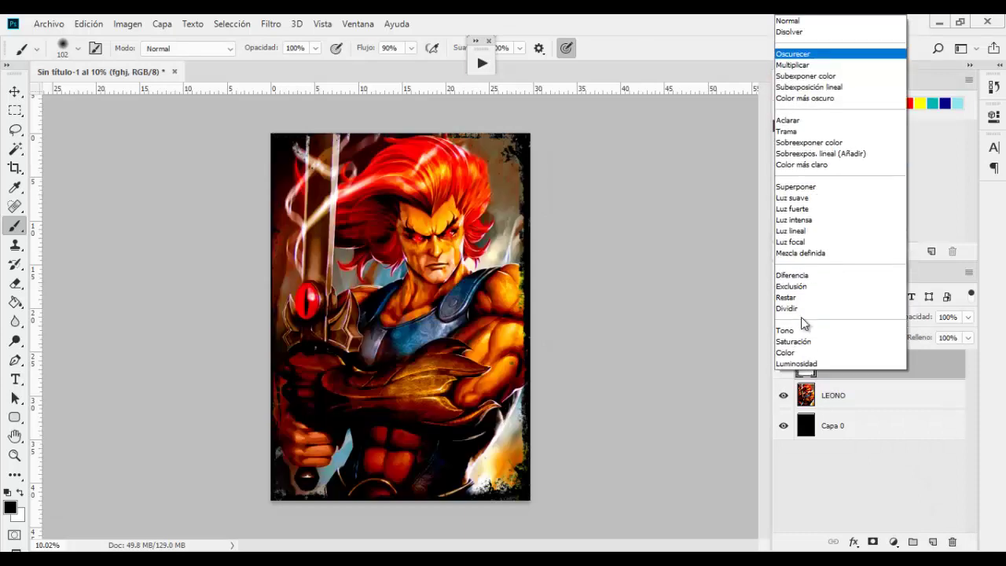
pyautogui.click(855, 444)
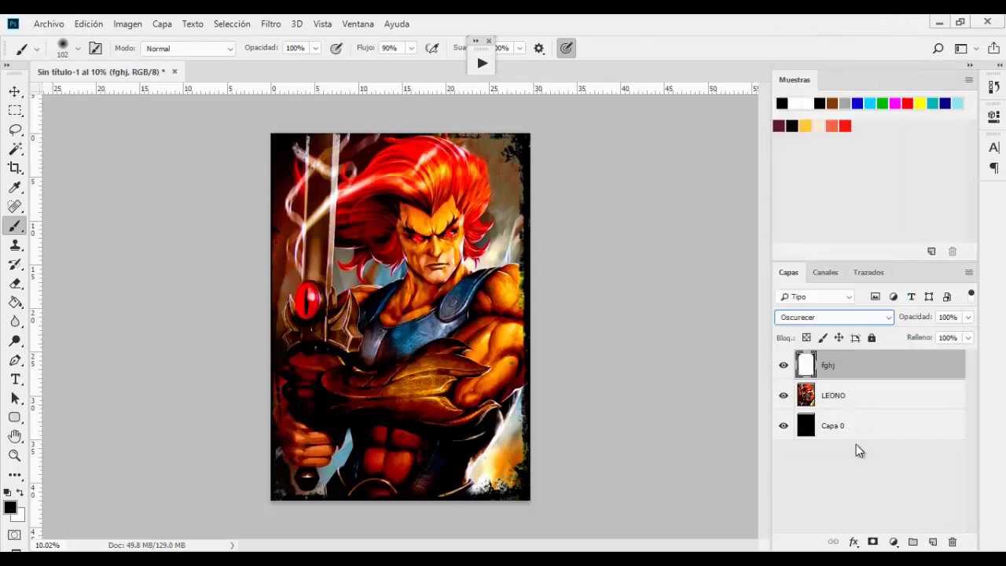
pyautogui.click(890, 318)
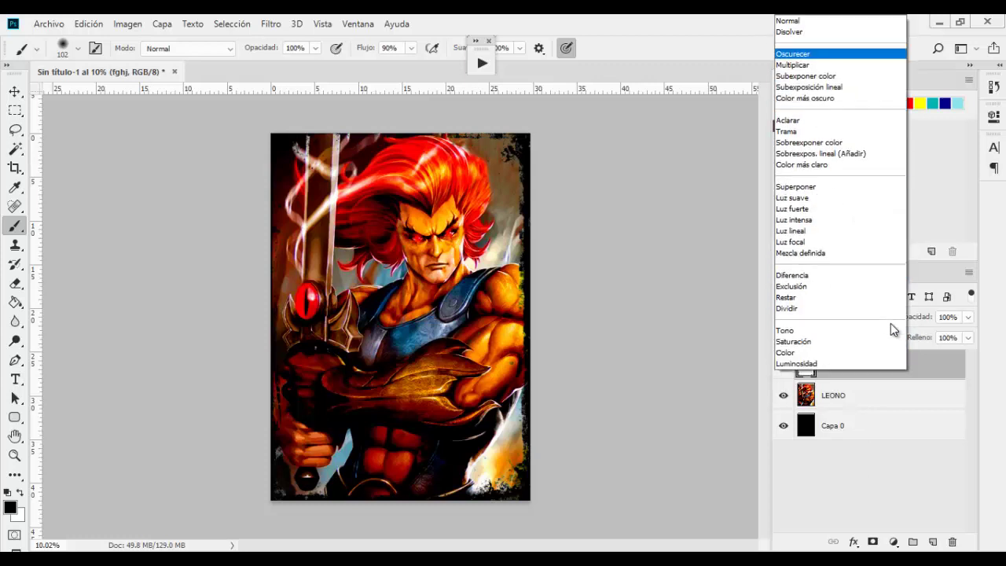
pyautogui.click(874, 470)
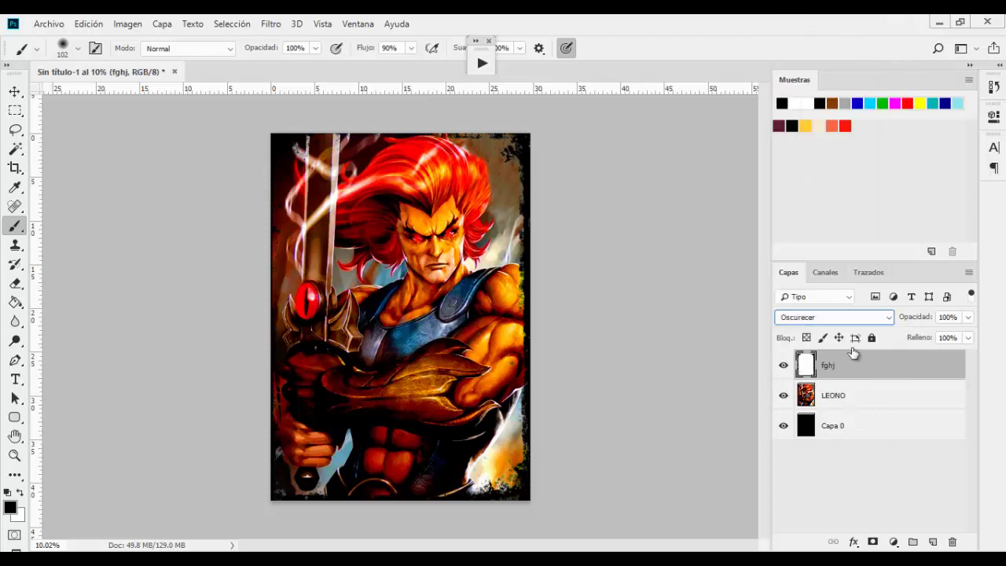
pyautogui.click(819, 316)
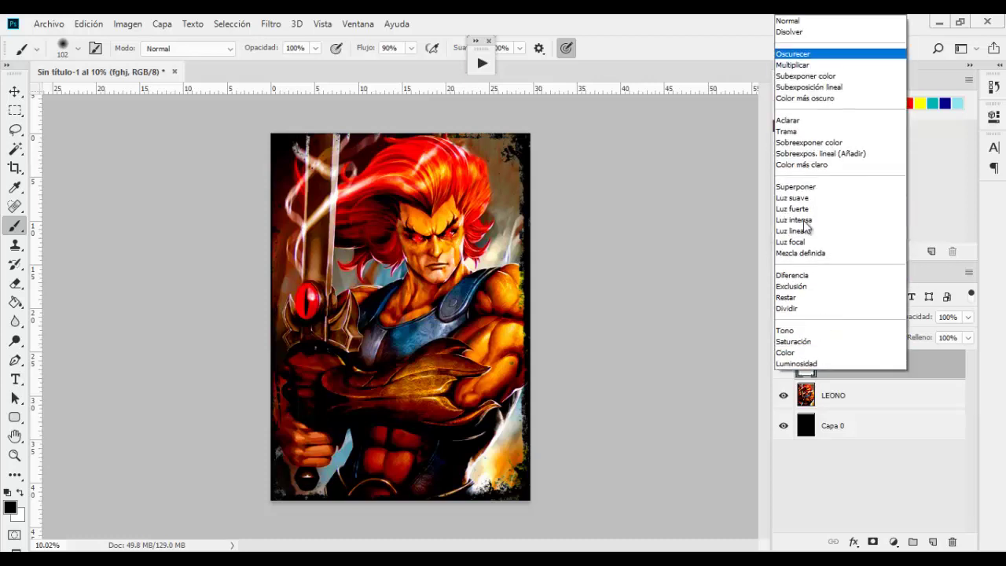
pyautogui.click(790, 54)
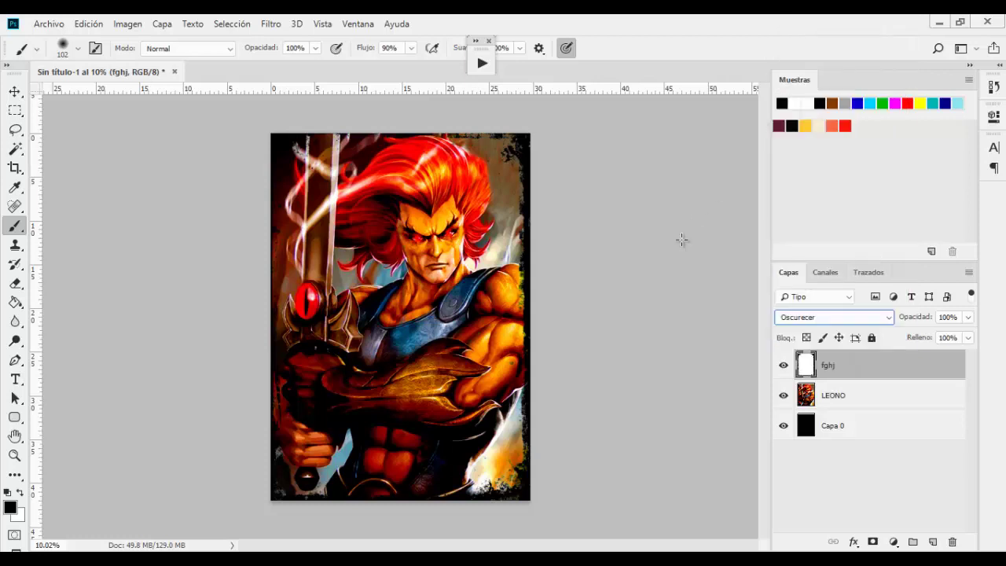
pyautogui.press('v')
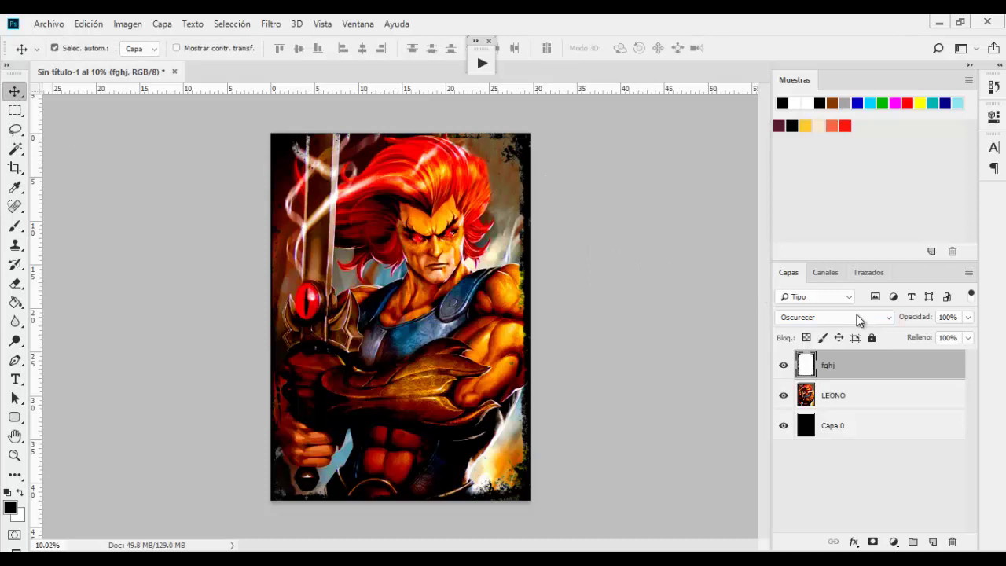
pyautogui.click(855, 317)
pyautogui.press('Escape')
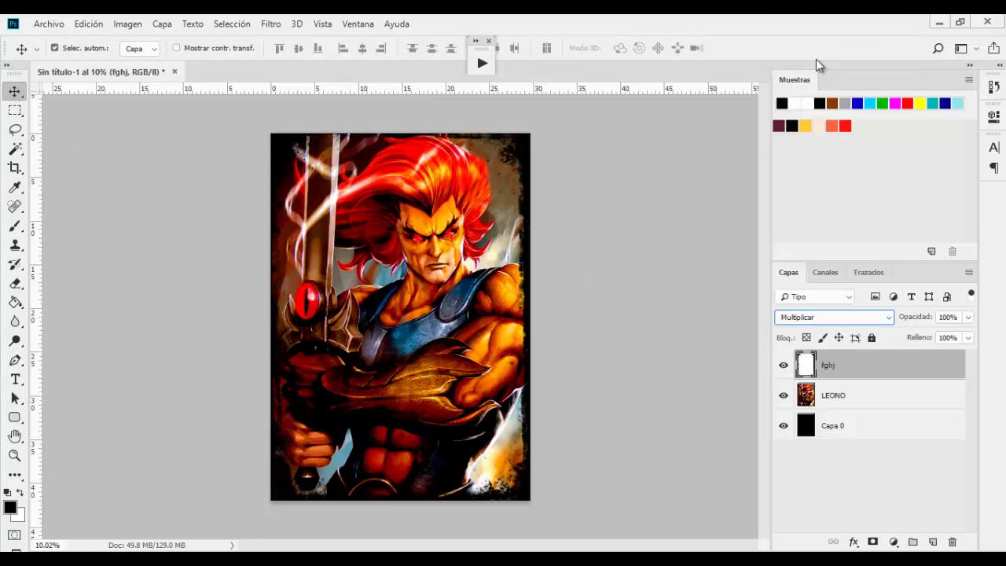
pyautogui.press('Down')
pyautogui.press('Down')
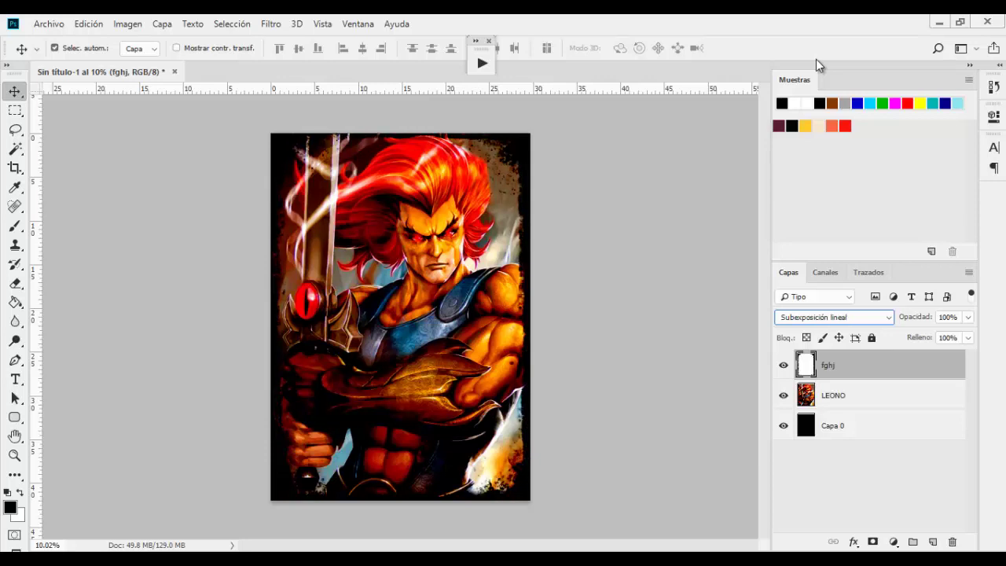
pyautogui.press('Down')
pyautogui.press('Up')
pyautogui.scroll(-2, 438, 290)
pyautogui.scroll(-2, 437, 310)
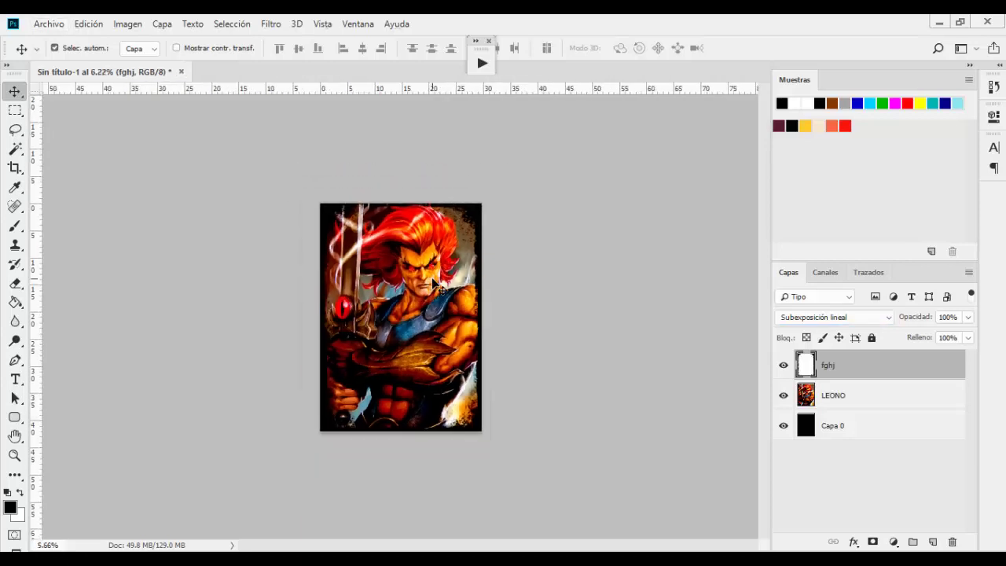
pyautogui.scroll(-2, 437, 328)
pyautogui.scroll(2, 438, 314)
pyautogui.scroll(2, 439, 283)
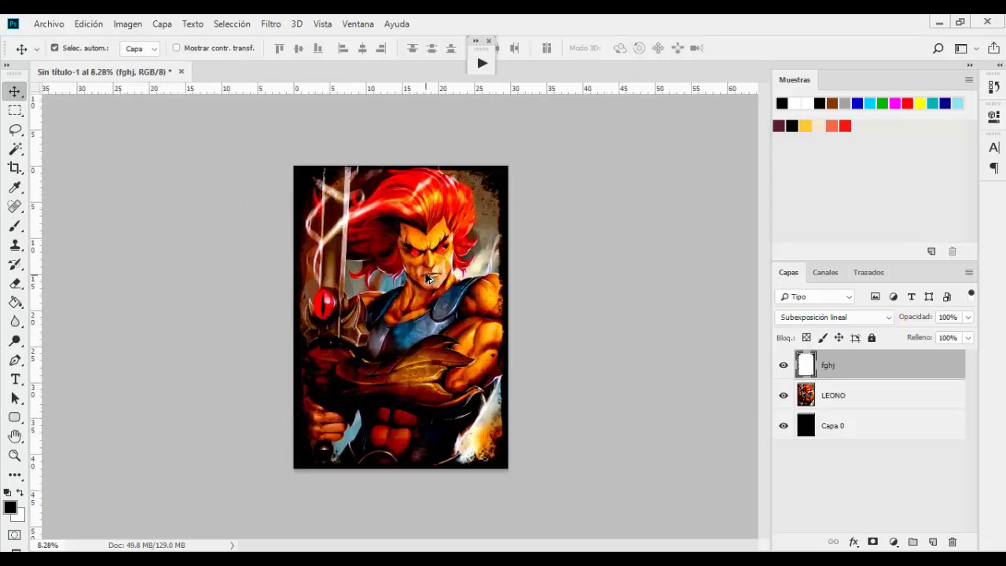
pyautogui.scroll(2, 441, 252)
pyautogui.scroll(2, 442, 236)
pyautogui.scroll(-2, 443, 233)
pyautogui.scroll(-2, 442, 233)
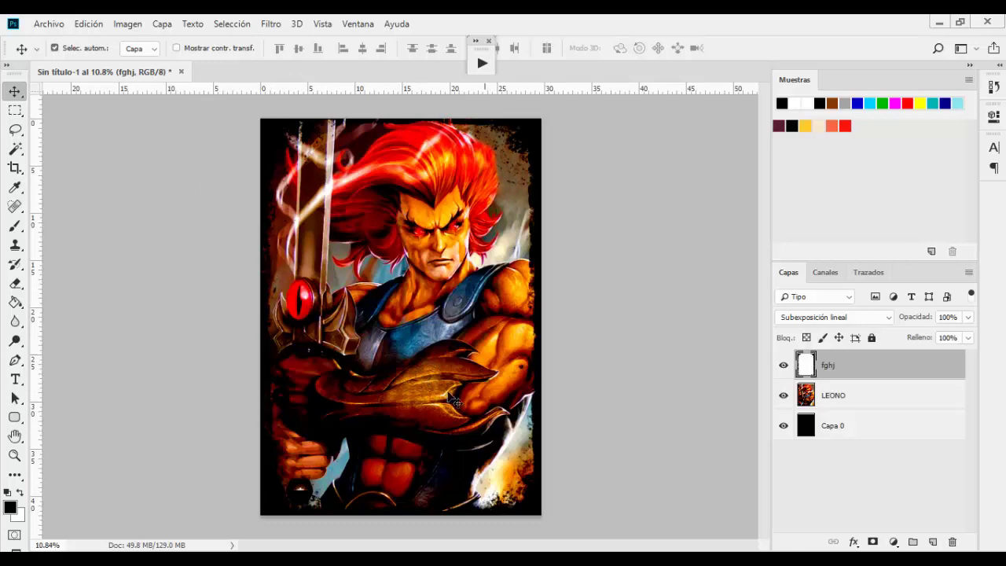
pyautogui.scroll(-1, 415, 360)
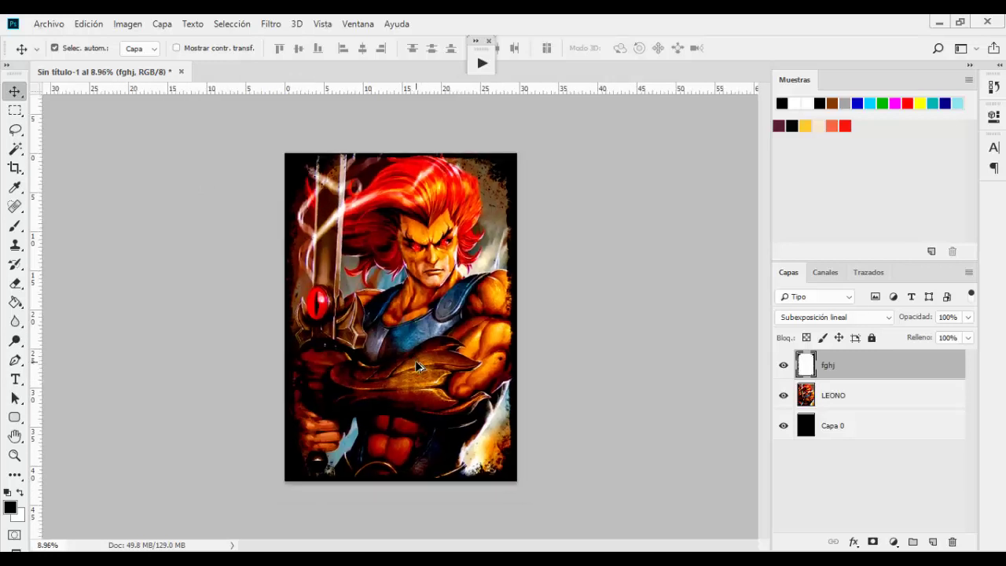
pyautogui.scroll(1, 415, 360)
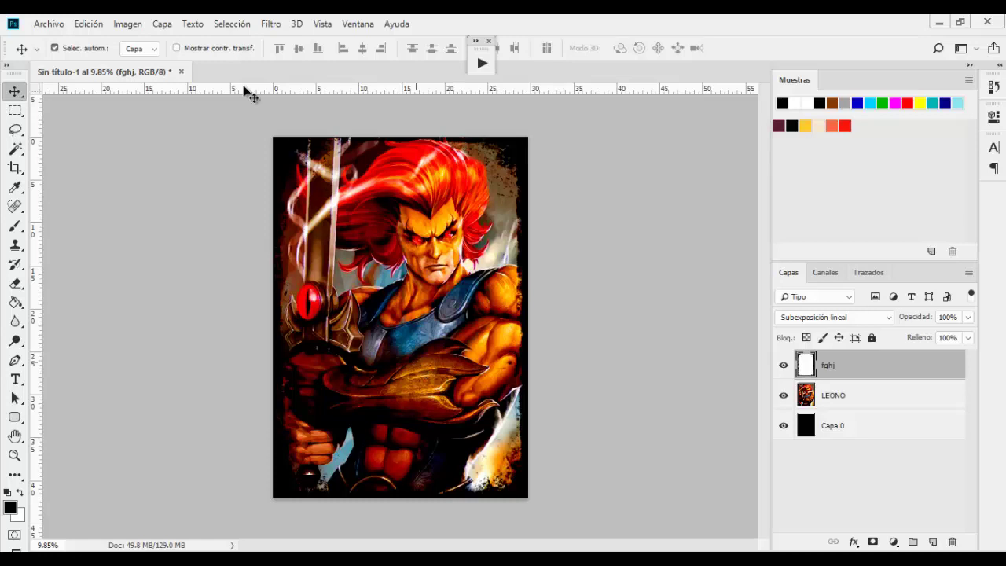
# Open Guardar como for the illustration, then cancel without saving.
pyautogui.click(54, 25)
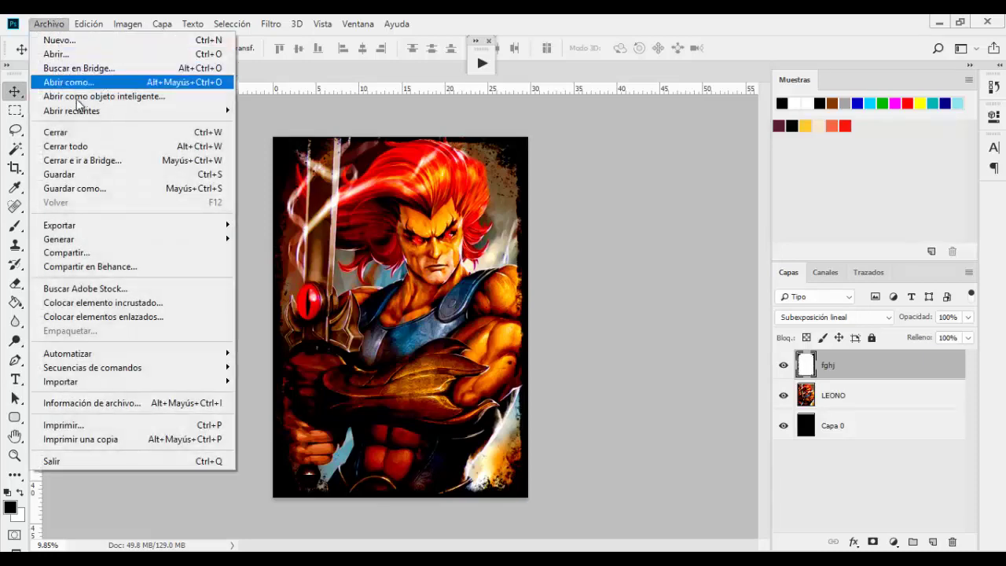
pyautogui.click(89, 190)
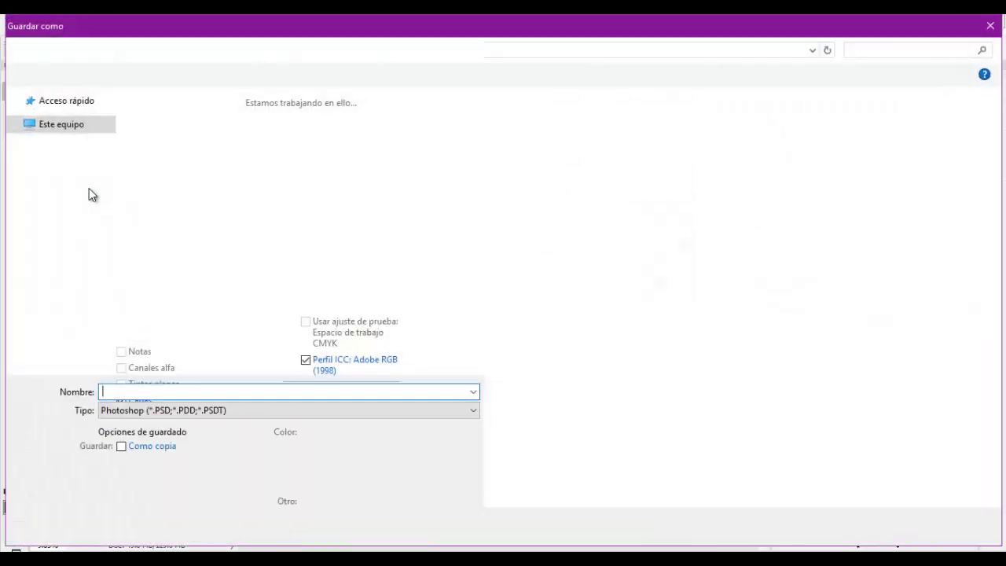
pyautogui.scroll(3, 114, 250)
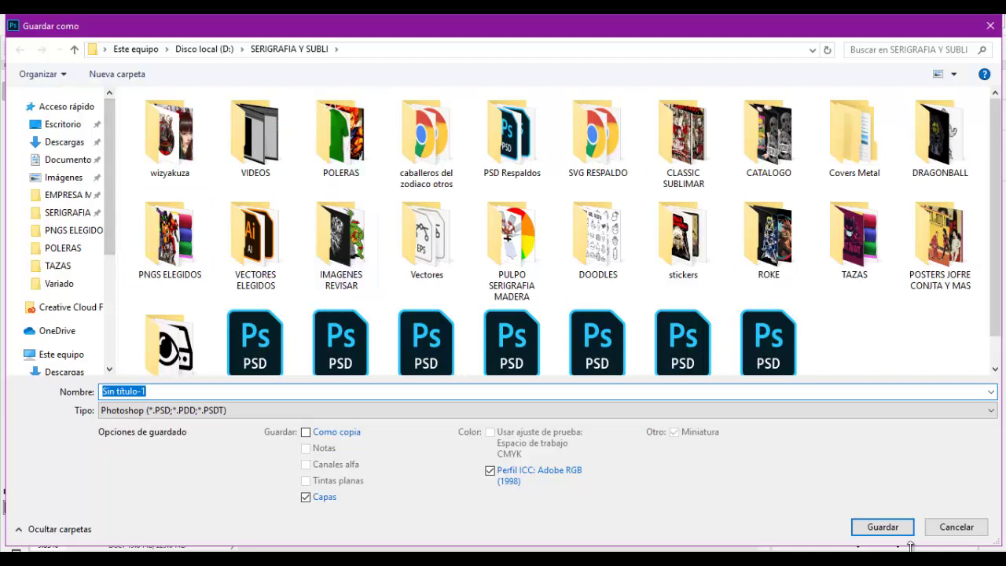
pyautogui.click(947, 532)
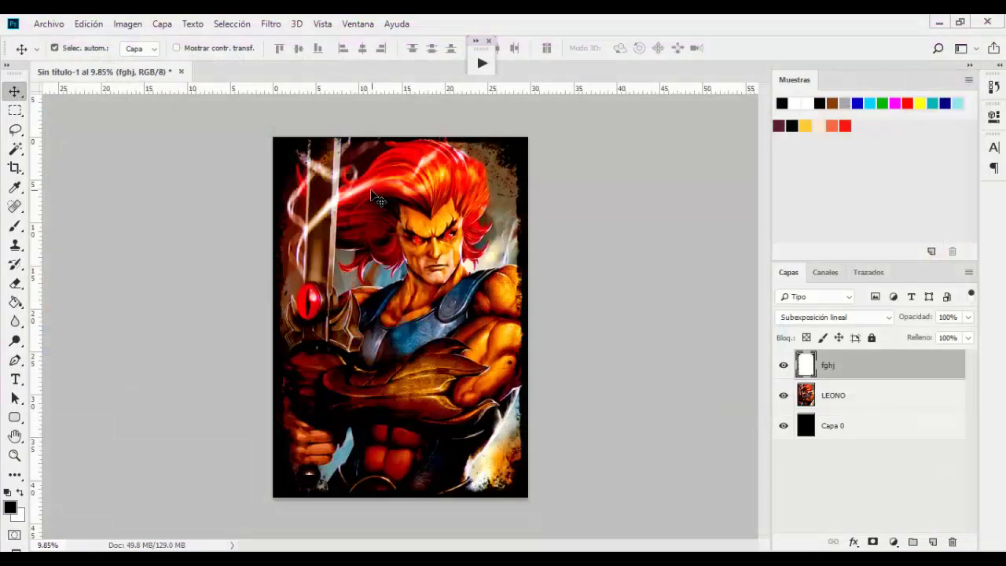
# Open poleraNegra_800x859.png from the POLERAS folder and accept the missing-profile warning.
pyautogui.click(50, 25)
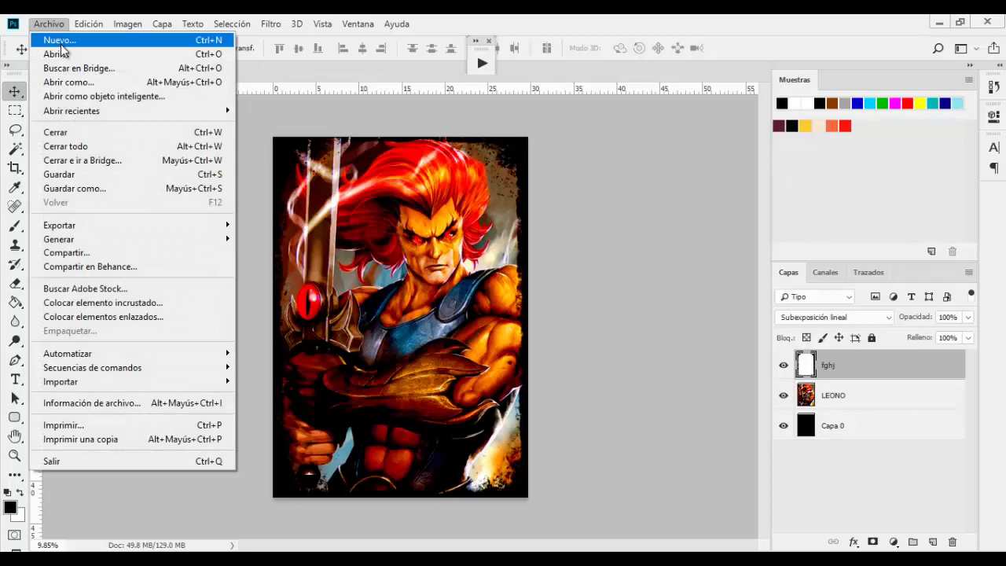
pyautogui.click(63, 54)
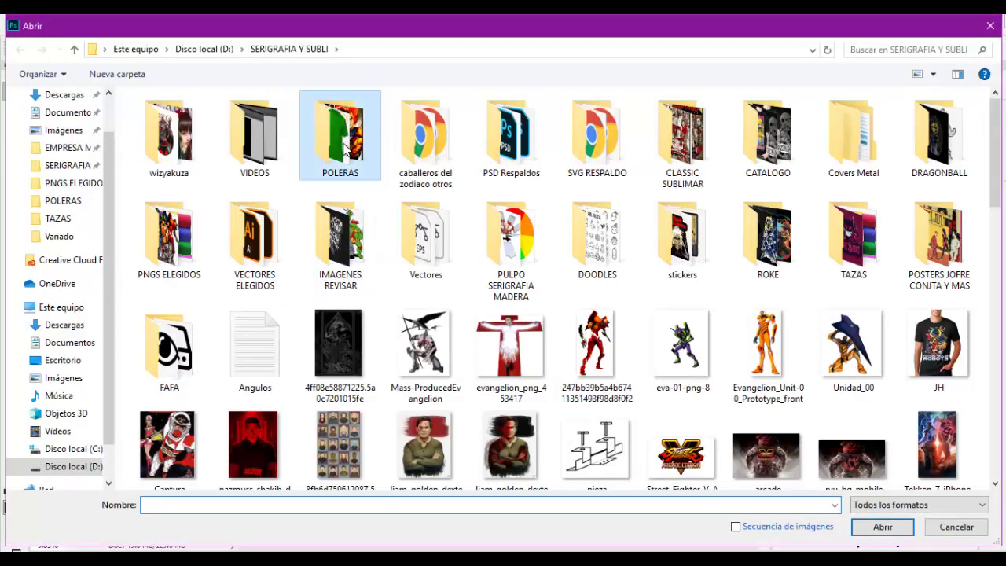
pyautogui.doubleClick(345, 145)
pyautogui.doubleClick(628, 139)
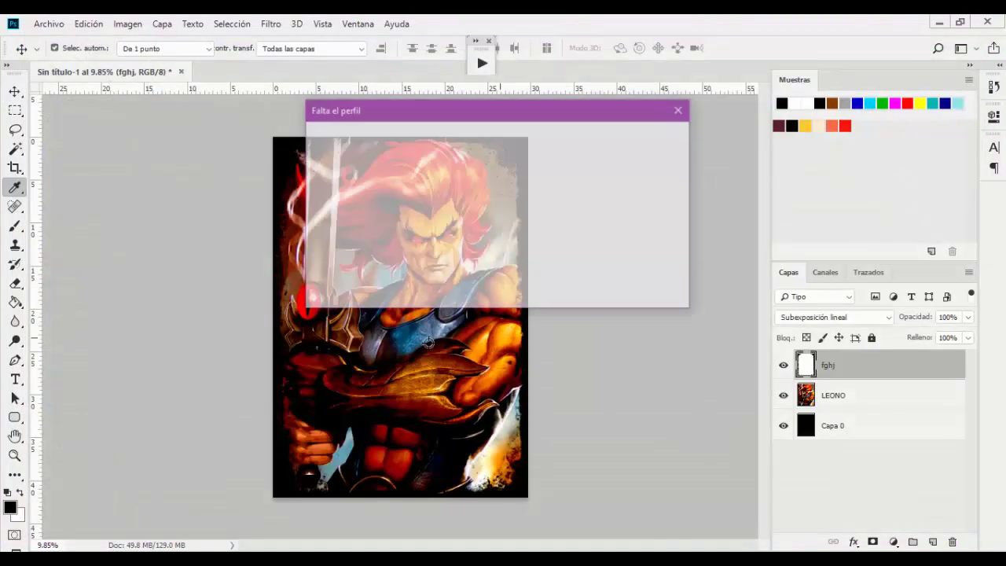
pyautogui.click(581, 288)
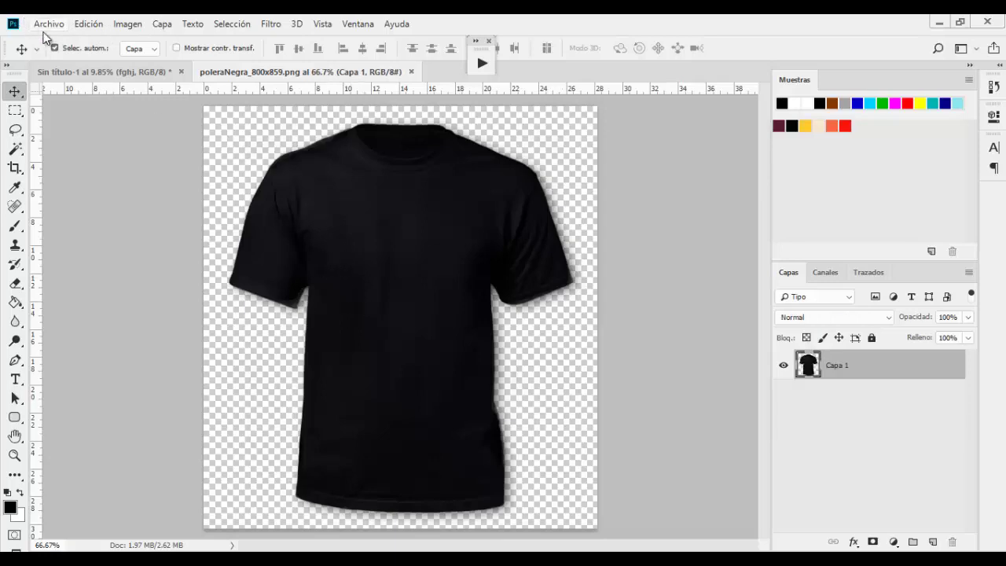
# Place the wgn Lion-O artwork into the T-shirt document as an embedded element.
pyautogui.click(48, 24)
pyautogui.click(102, 303)
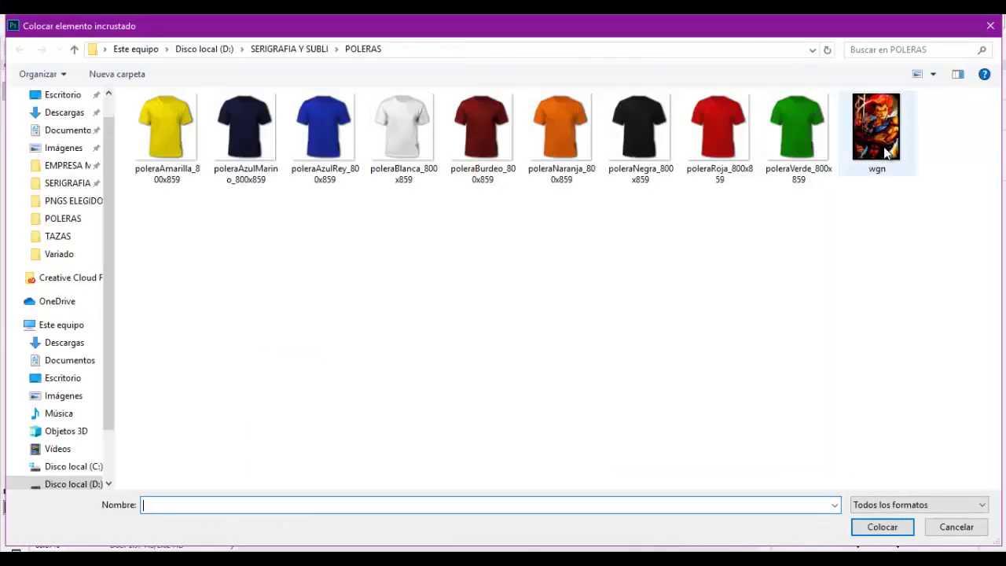
pyautogui.doubleClick(886, 153)
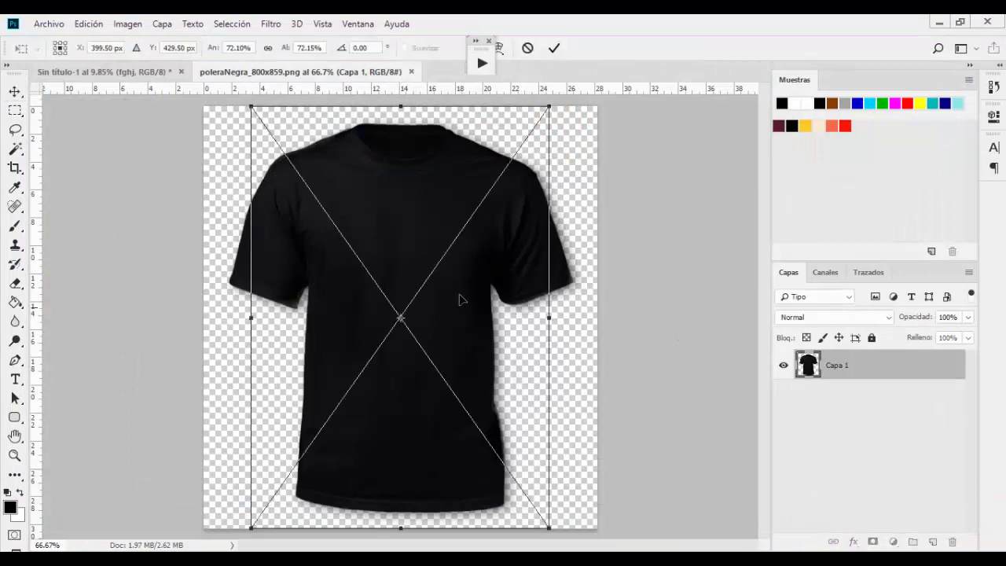
# Scale the wgn artwork down to about 42%, commit, and nudge it up on the chest.
pyautogui.moveTo(547, 108); pyautogui.dragTo(493, 206)
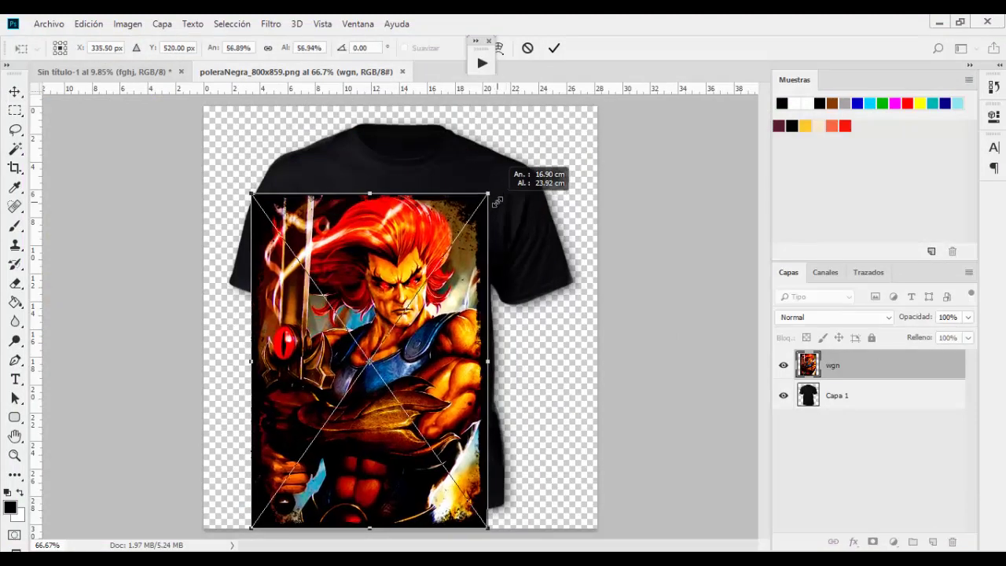
pyautogui.moveTo(493, 207); pyautogui.dragTo(489, 198)
pyautogui.moveTo(251, 519); pyautogui.dragTo(311, 445)
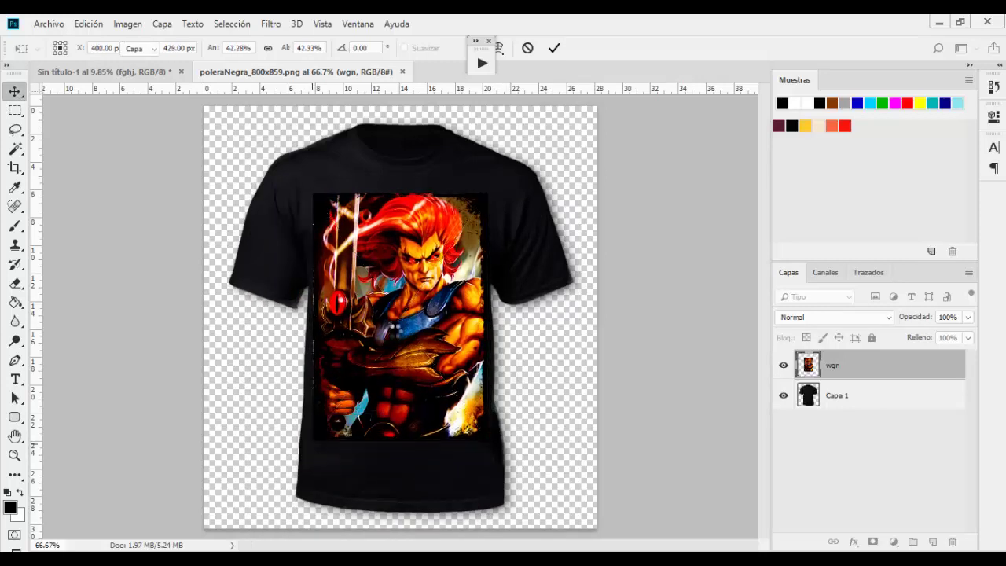
pyautogui.doubleClick(397, 335)
pyautogui.press('Up')
pyautogui.press('Up')
pyautogui.press('Up')
pyautogui.press('Up')
pyautogui.press('Up')
pyautogui.press('Up')
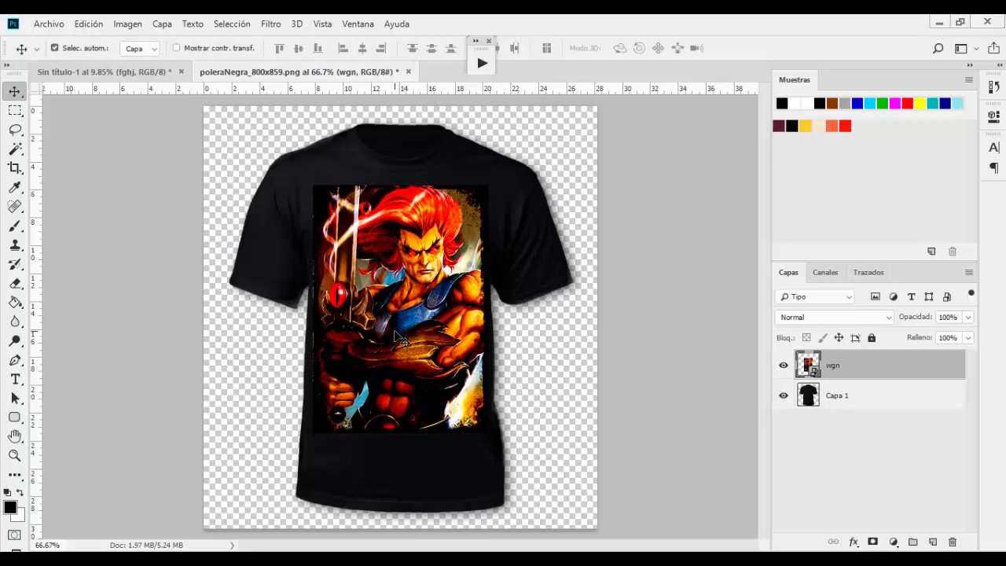
pyautogui.press('Up')
pyautogui.press('Up')
pyautogui.press('Up')
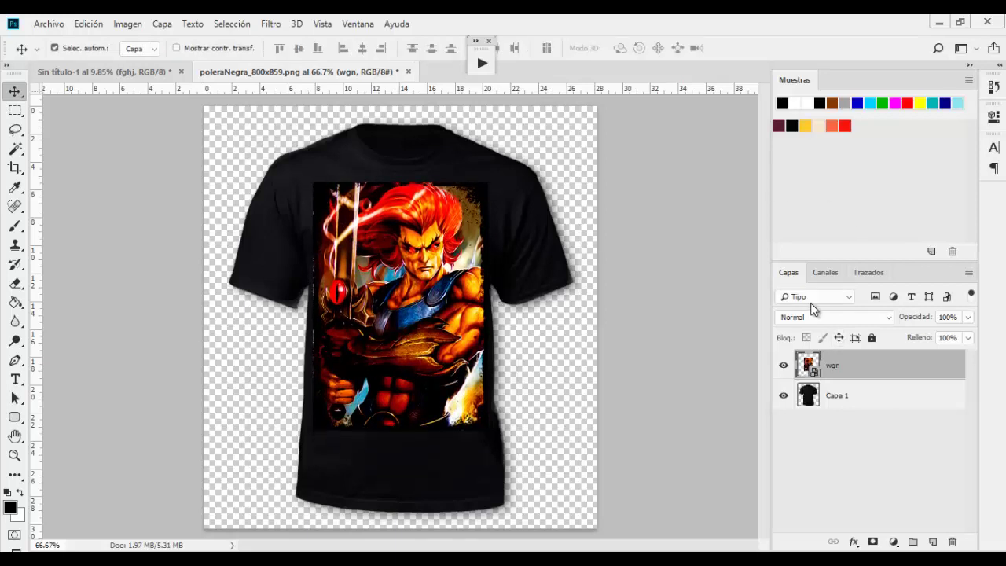
# Set the wgn layer's blend mode to Aclarar (Lighten).
pyautogui.click(814, 317)
pyautogui.click(802, 121)
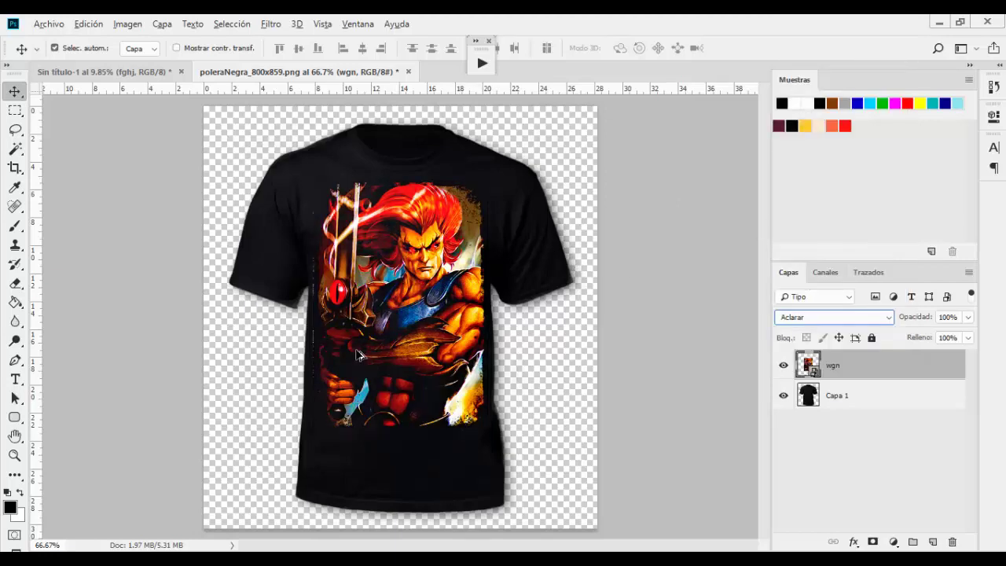
pyautogui.scroll(3, 428, 322)
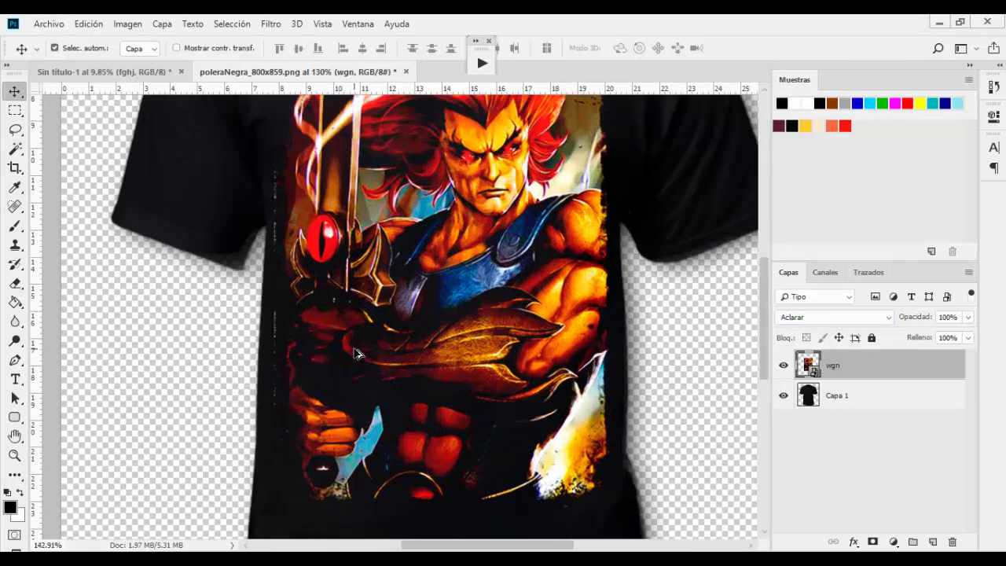
pyautogui.scroll(-1, 499, 293)
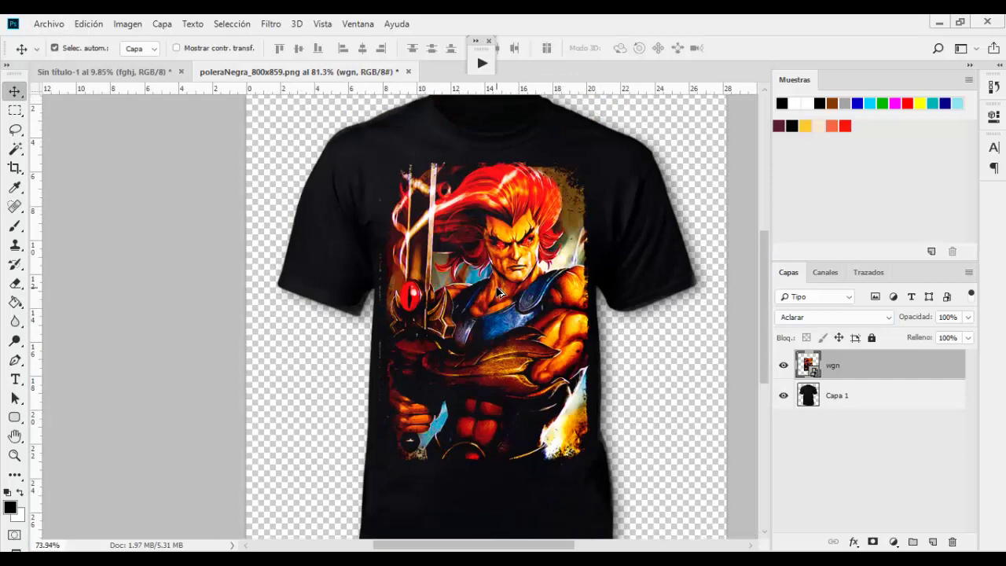
pyautogui.scroll(-1, 499, 292)
# Zoom and compare the shirt mockup with the original Sin título-1 illustration.
pyautogui.click(138, 69)
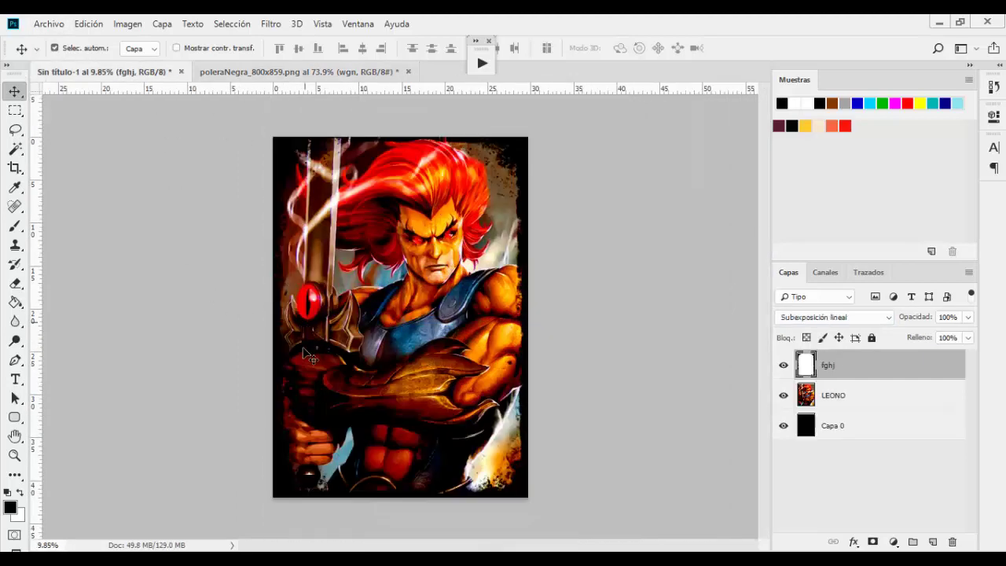
pyautogui.scroll(5, 249, 393)
pyautogui.scroll(2, 235, 404)
pyautogui.scroll(2, 228, 419)
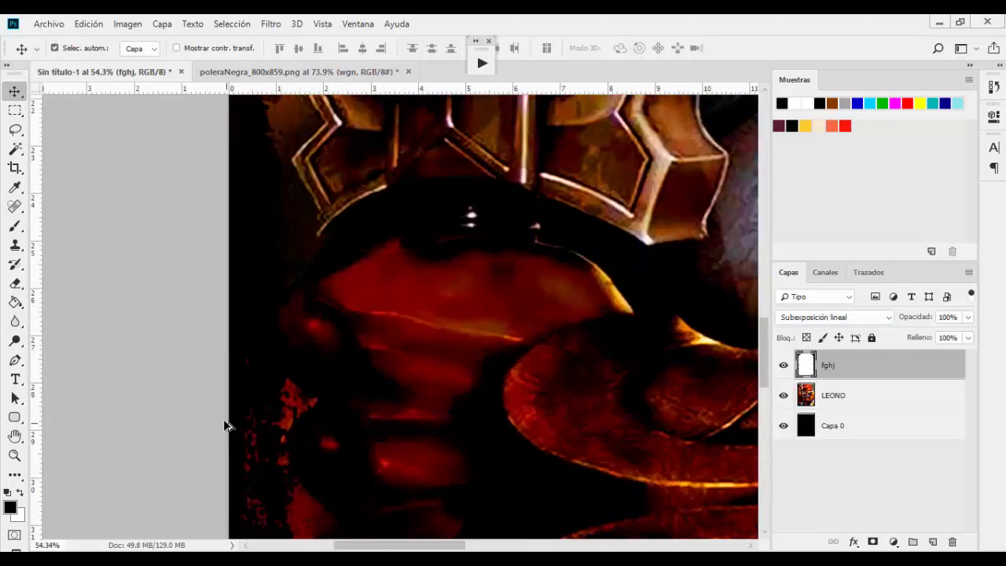
pyautogui.scroll(2, 229, 393)
pyautogui.scroll(1, 228, 389)
pyautogui.scroll(-6, 228, 389)
pyautogui.scroll(-8, 226, 384)
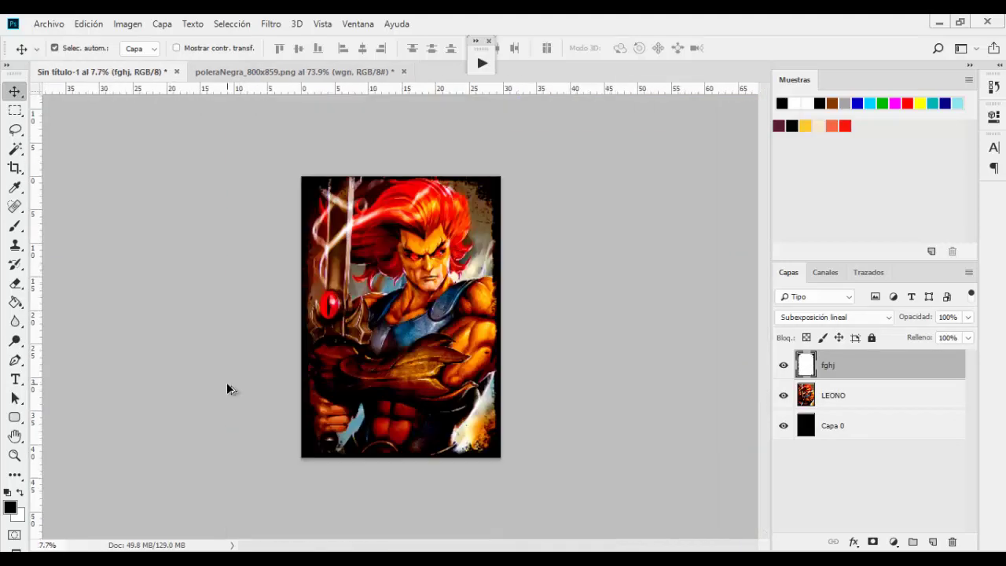
pyautogui.scroll(-2, 226, 382)
pyautogui.scroll(2, 227, 382)
pyautogui.click(299, 71)
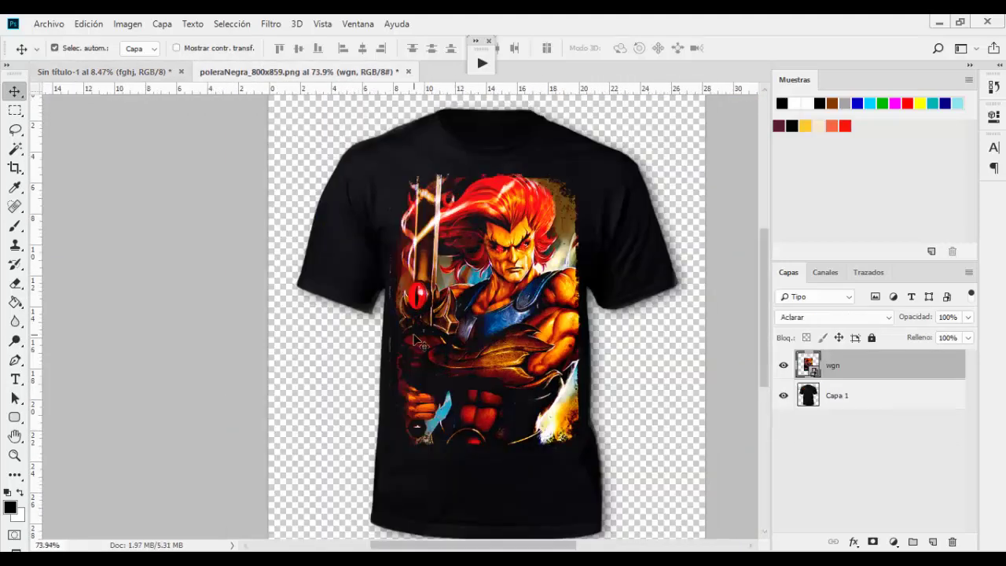
pyautogui.scroll(-1, 469, 349)
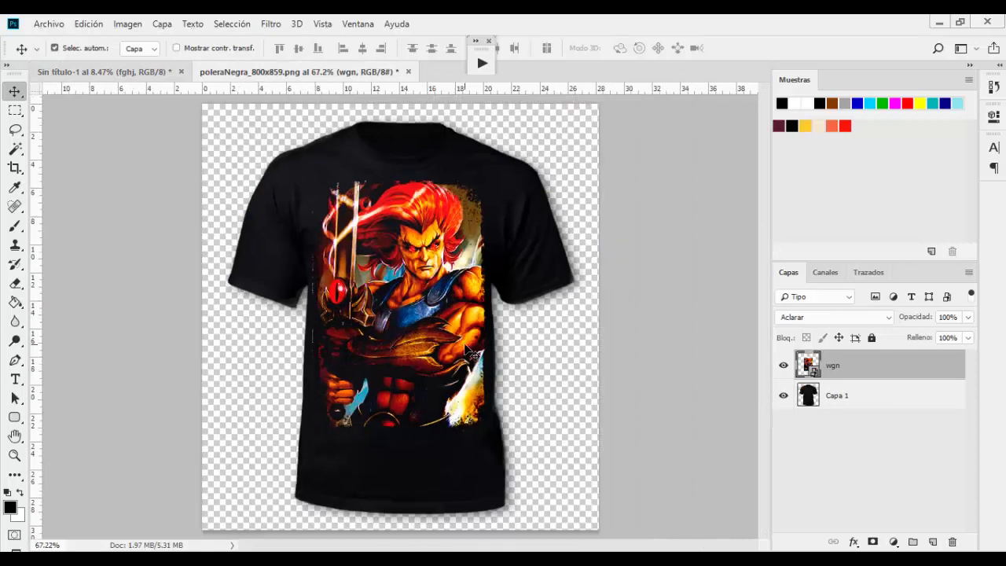
pyautogui.scroll(-1, 393, 292)
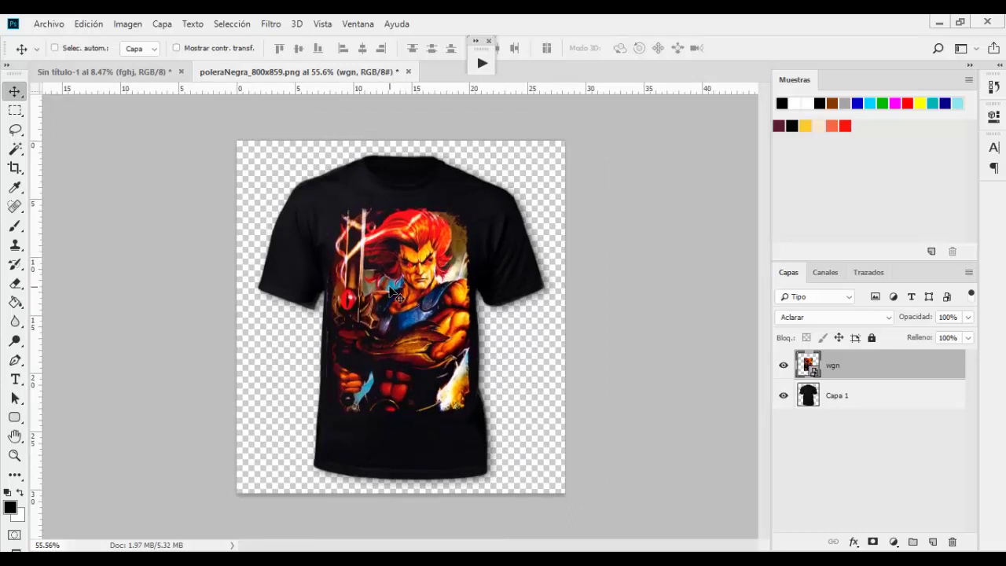
# Free-transform the wgn artwork down to about 34.8% and commit.
pyautogui.hotkey('ctrl', 't')
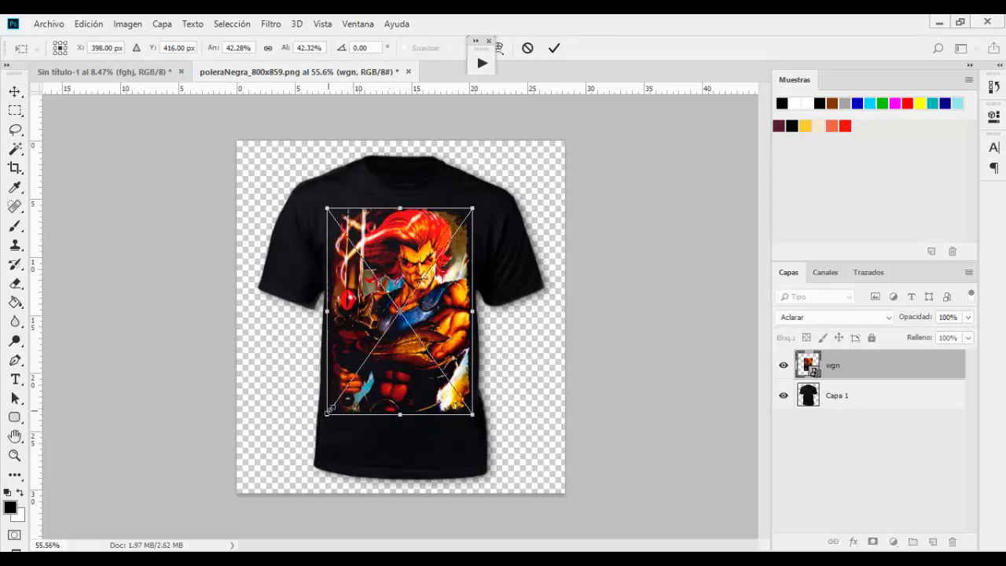
pyautogui.moveTo(327, 412); pyautogui.dragTo(352, 377)
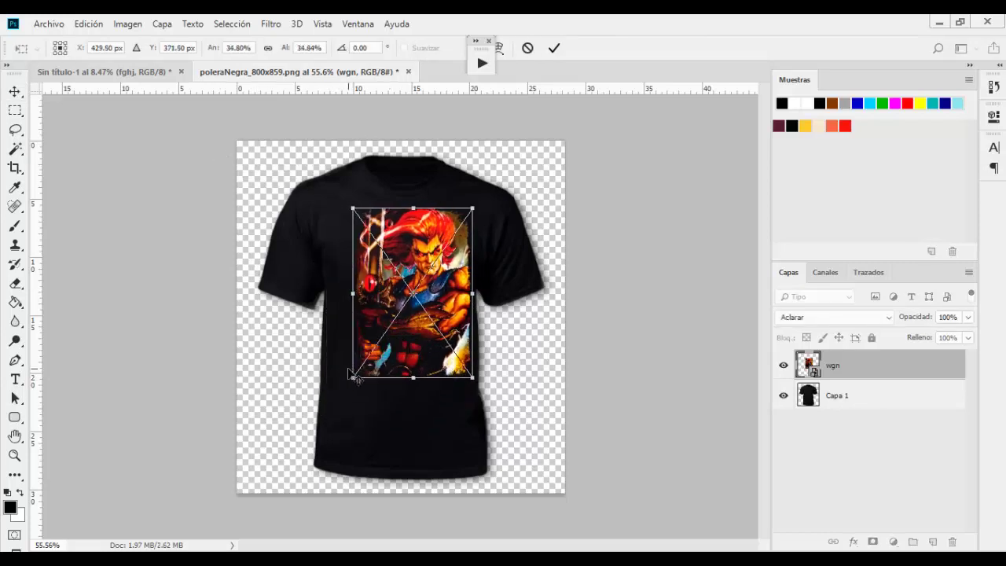
pyautogui.press('Return')
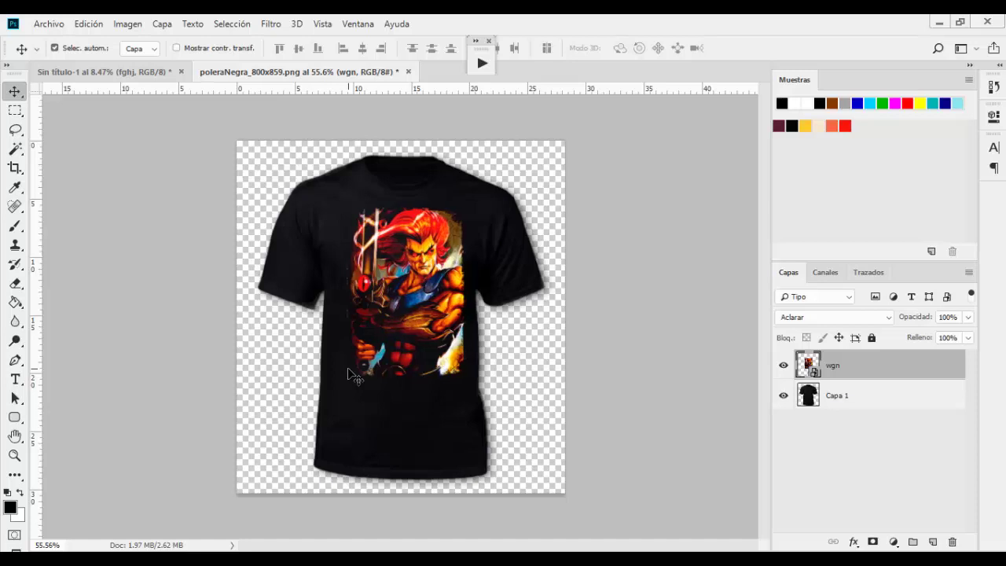